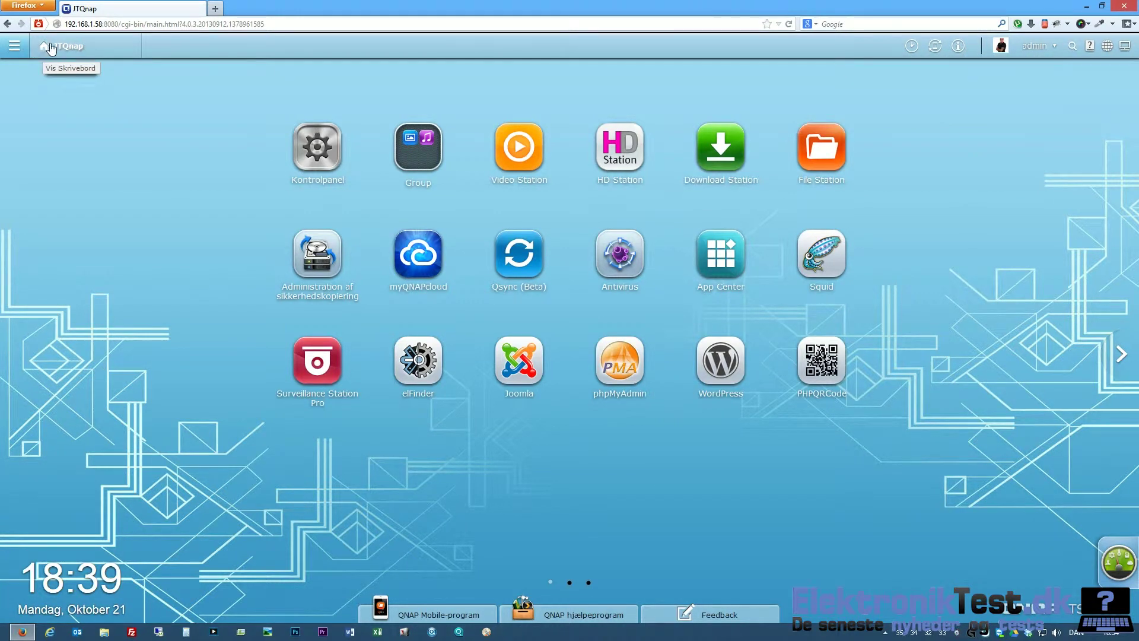
View the live update page under Opdatering af firmware in Kontrolpanel, and close Kontrolpanel
{"action": "left_click", "coordinate": [319, 147]}
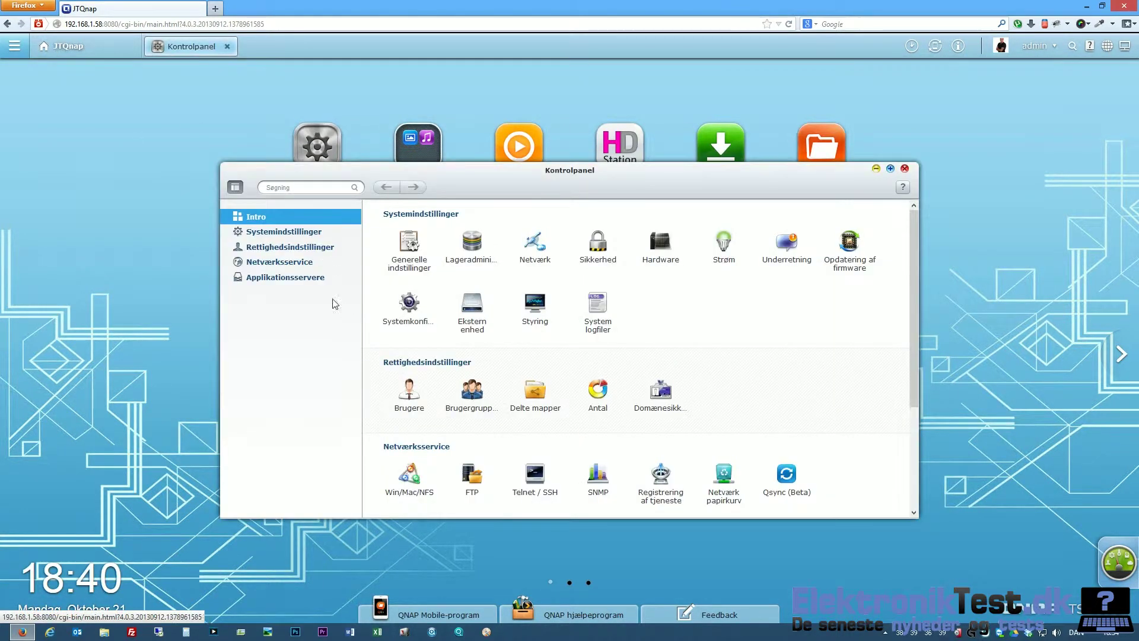
{"action": "left_click", "coordinate": [285, 232]}
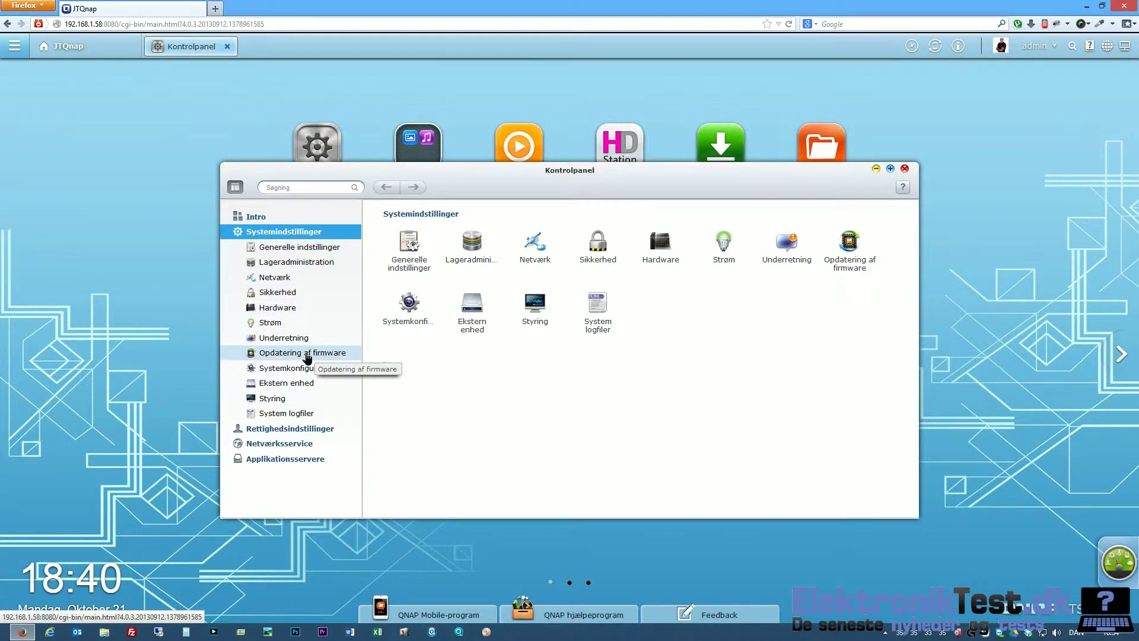
{"action": "left_click", "coordinate": [307, 355]}
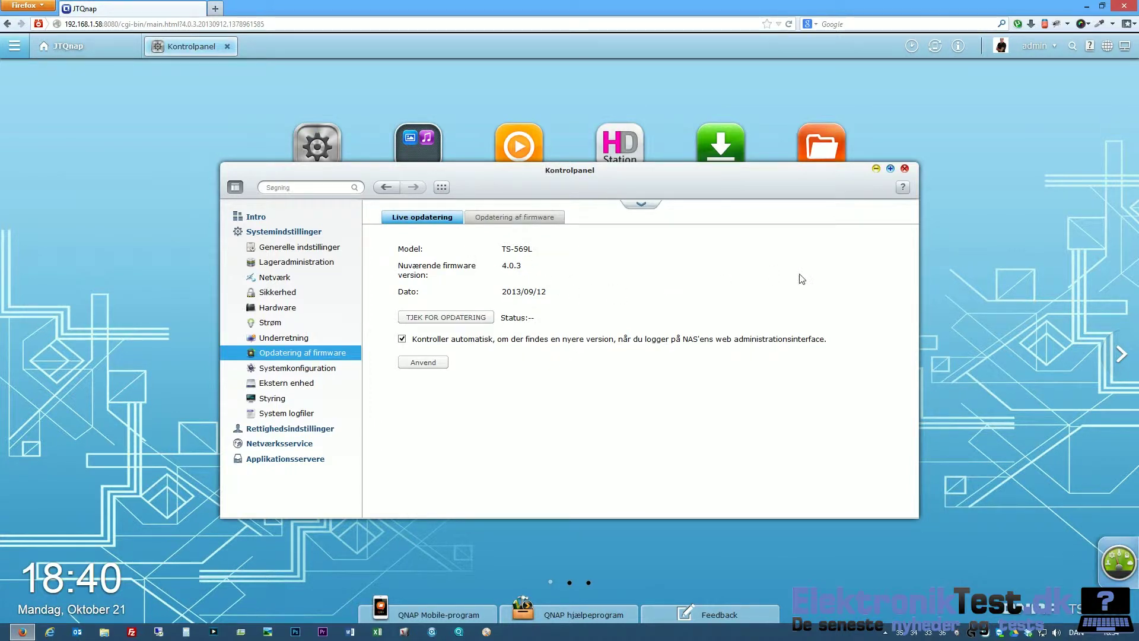
{"action": "left_click", "coordinate": [904, 169]}
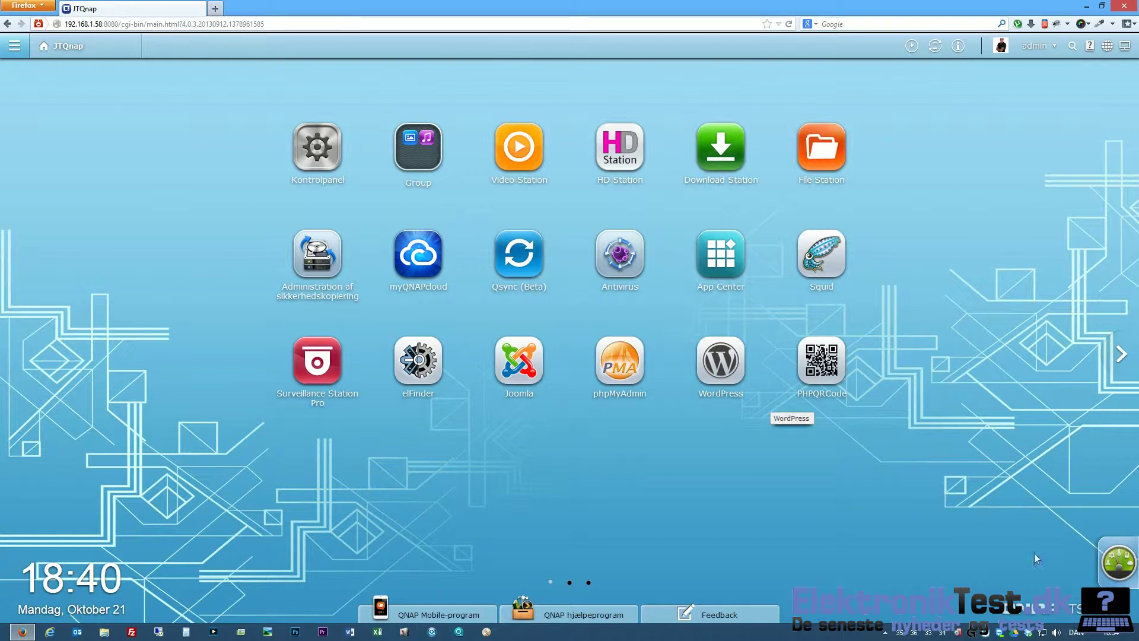
Check the system status on the Dashboard, view the list of online users, and close both views
{"action": "left_click", "coordinate": [1115, 564]}
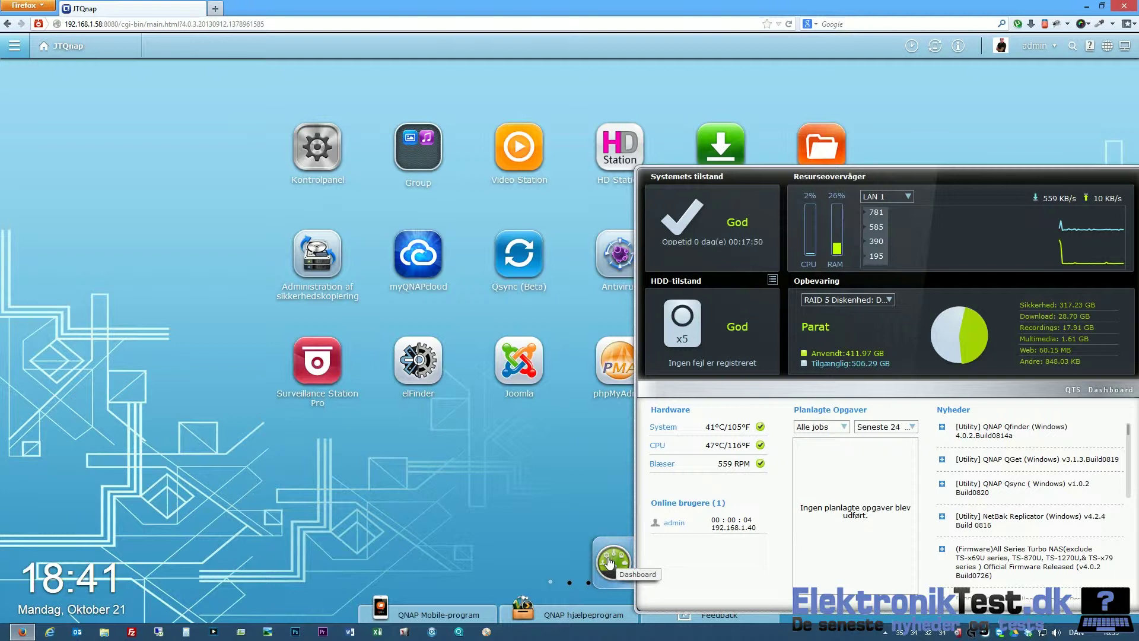
{"action": "left_click", "coordinate": [689, 503]}
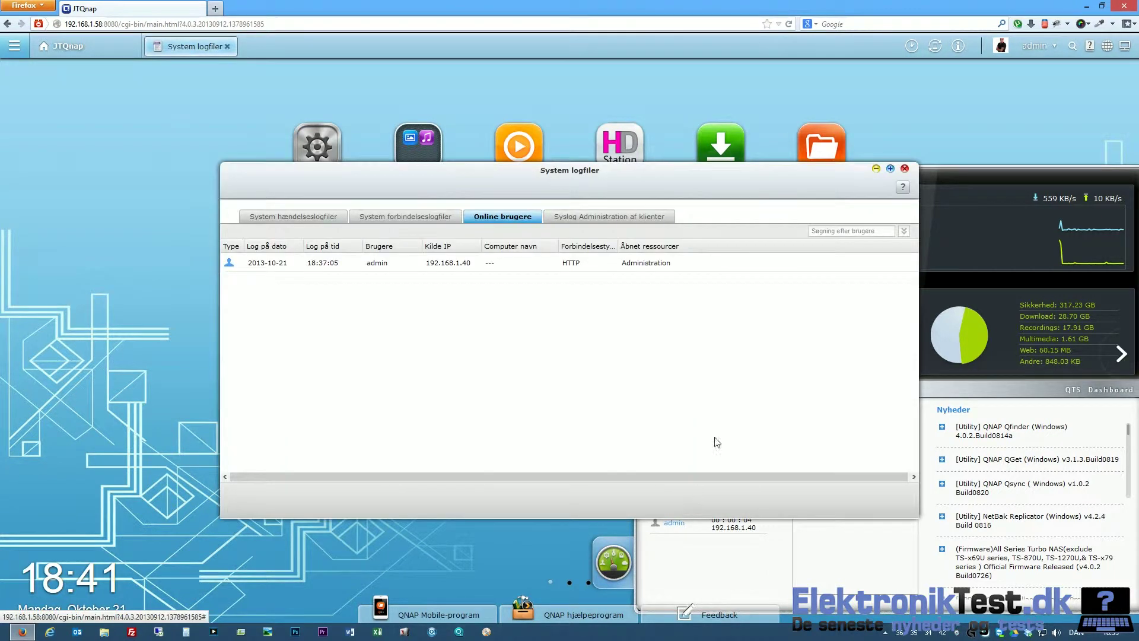
{"action": "left_click", "coordinate": [901, 179]}
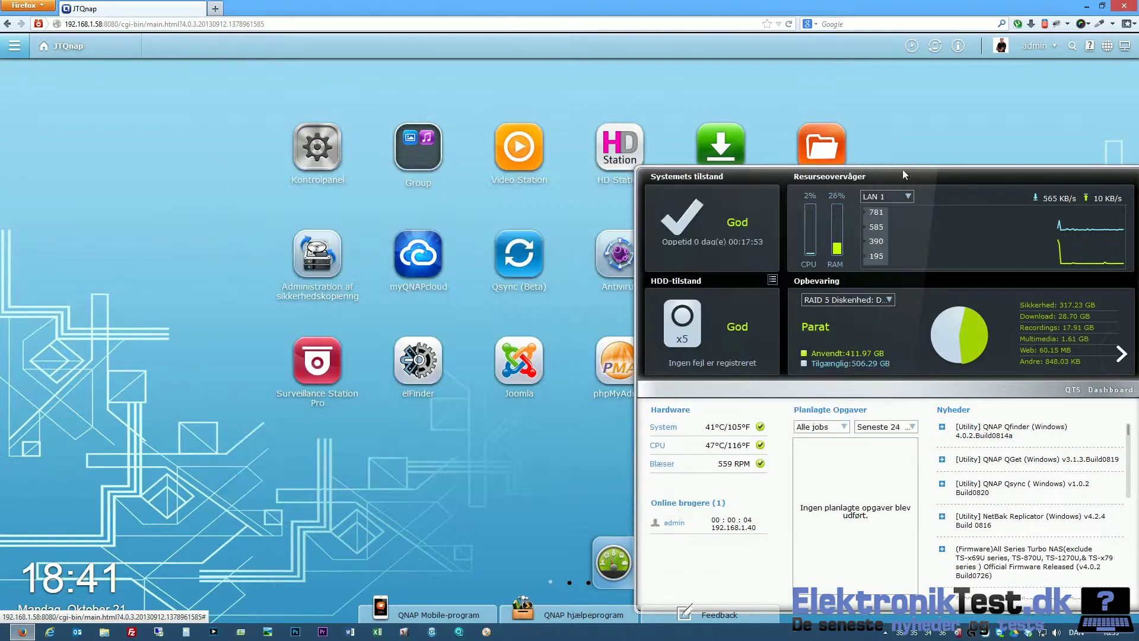
{"action": "left_click", "coordinate": [614, 563]}
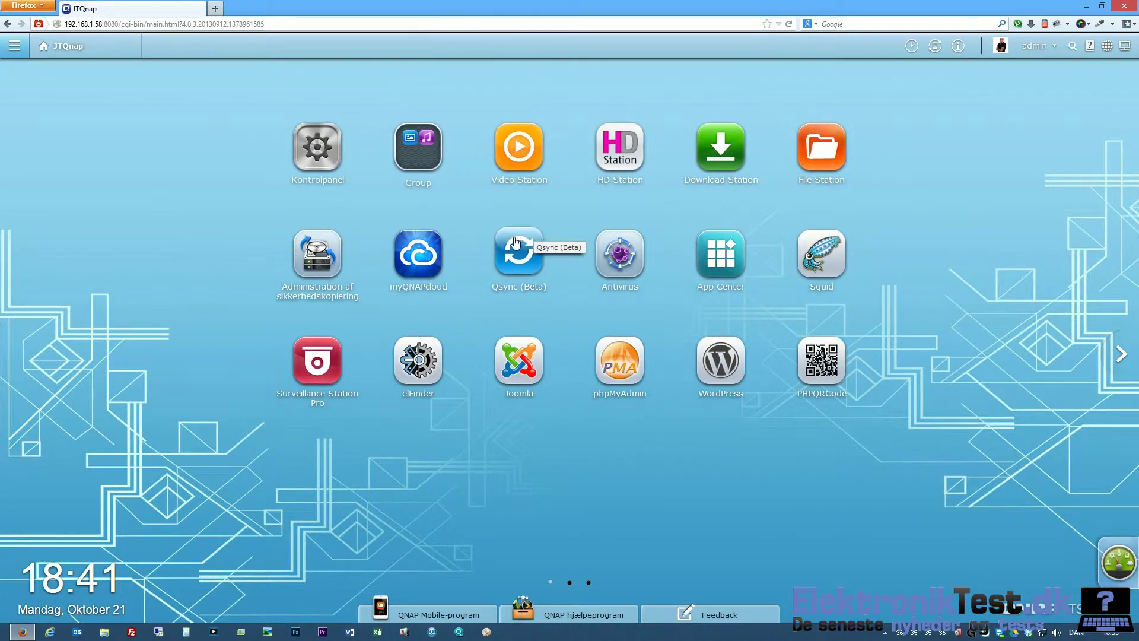
Add Video, HD, Download and File Station to the existing group, and gather myQNAPcloud, Qsync and Administration af sikkerhedskopiering in a second group
{"action": "left_click_drag", "start_coordinate": [519, 146], "coordinate": [418, 149]}
{"action": "left_click_drag", "start_coordinate": [620, 148], "coordinate": [474, 196]}
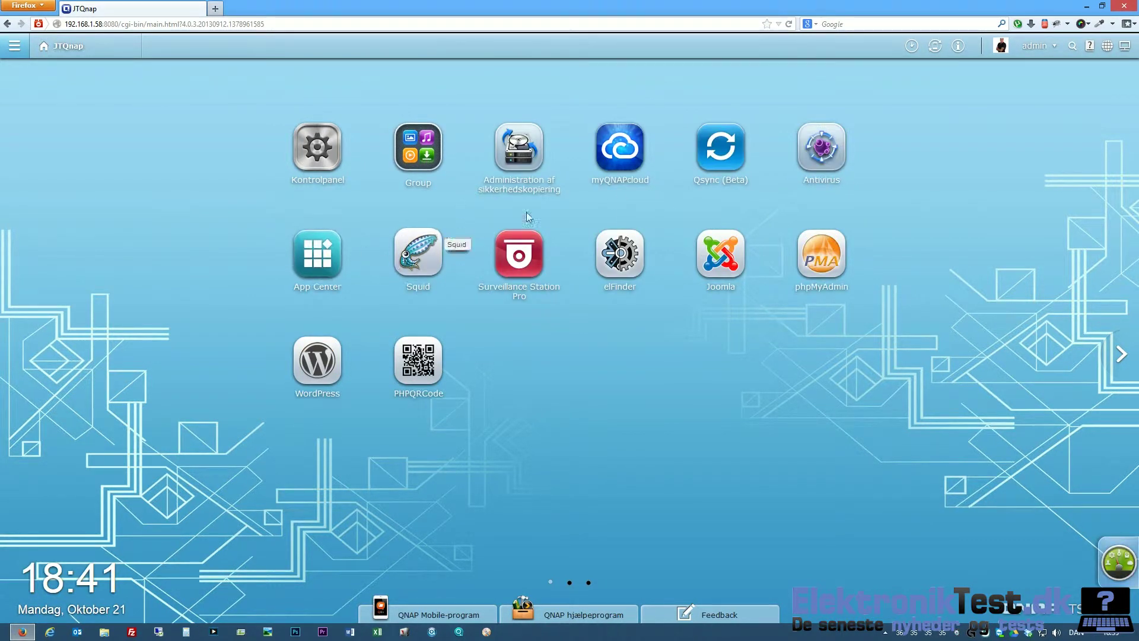
{"action": "left_click_drag", "start_coordinate": [658, 163], "coordinate": [721, 151]}
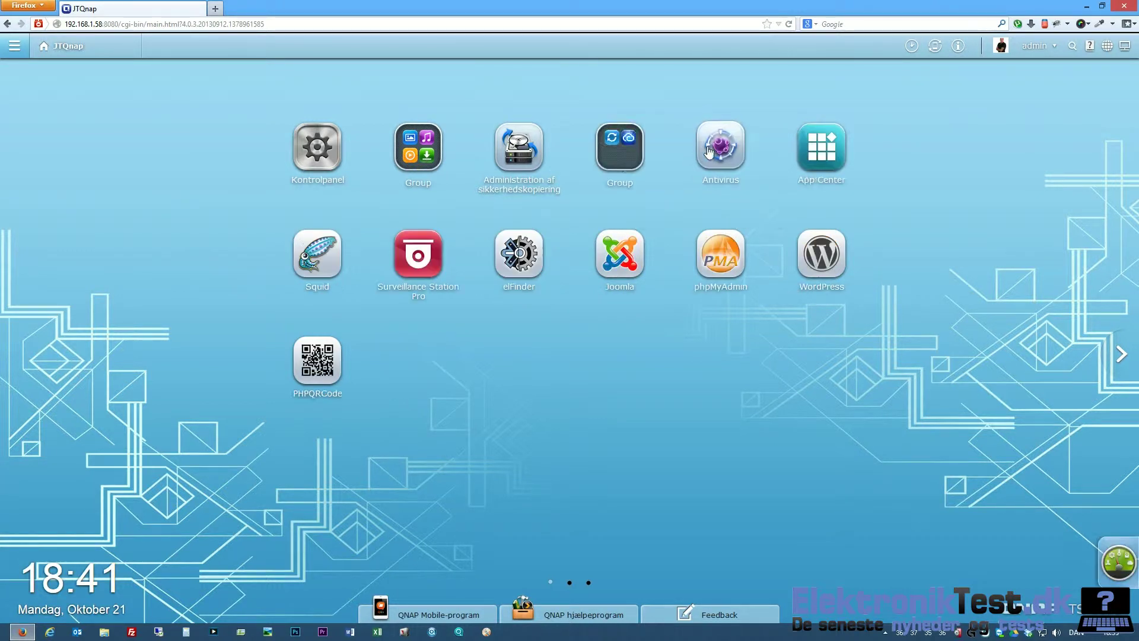
{"action": "left_click_drag", "start_coordinate": [521, 153], "coordinate": [629, 163]}
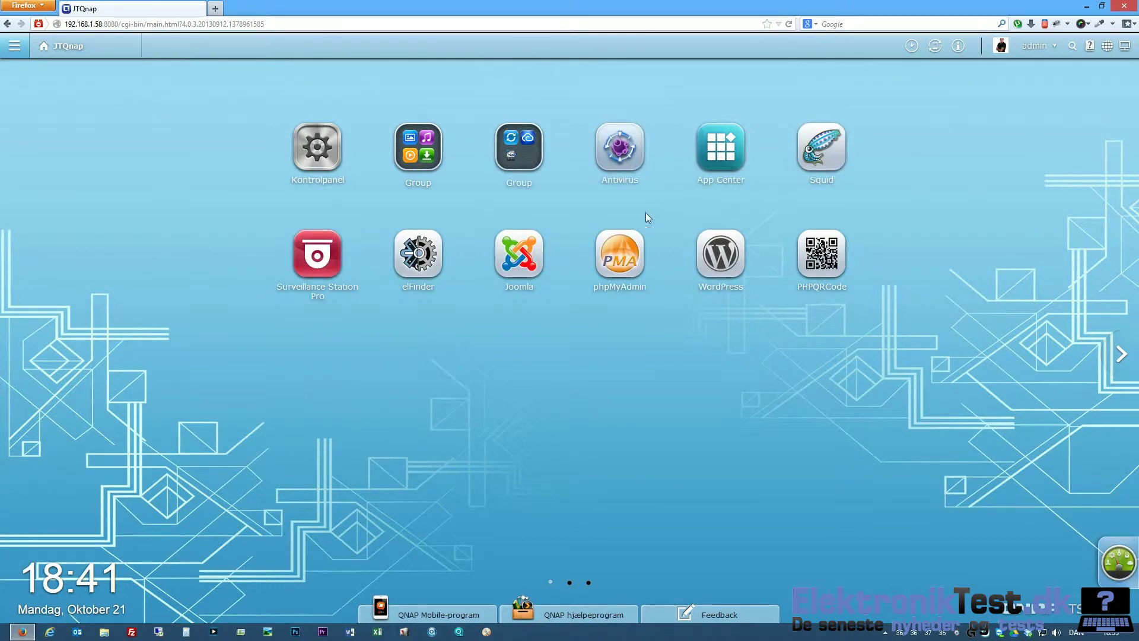
Set the custom ElektronikTest.dk picture as the desktop background in the account options, apply it and close the options window
{"action": "left_click", "coordinate": [1046, 48]}
{"action": "left_click", "coordinate": [1039, 108]}
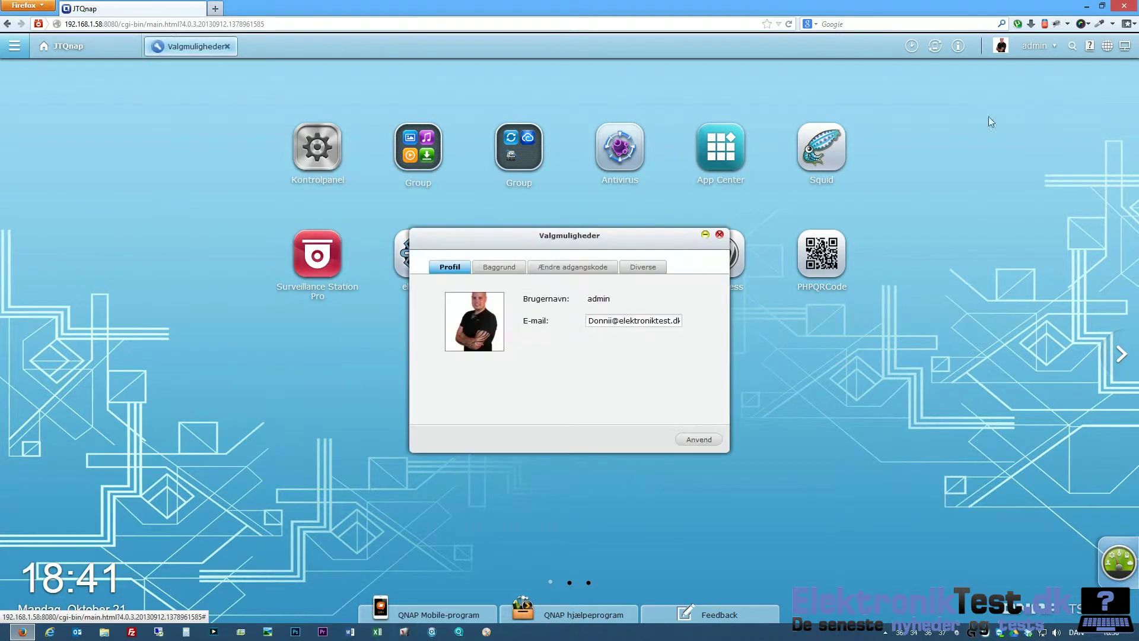
{"action": "left_click", "coordinate": [511, 272]}
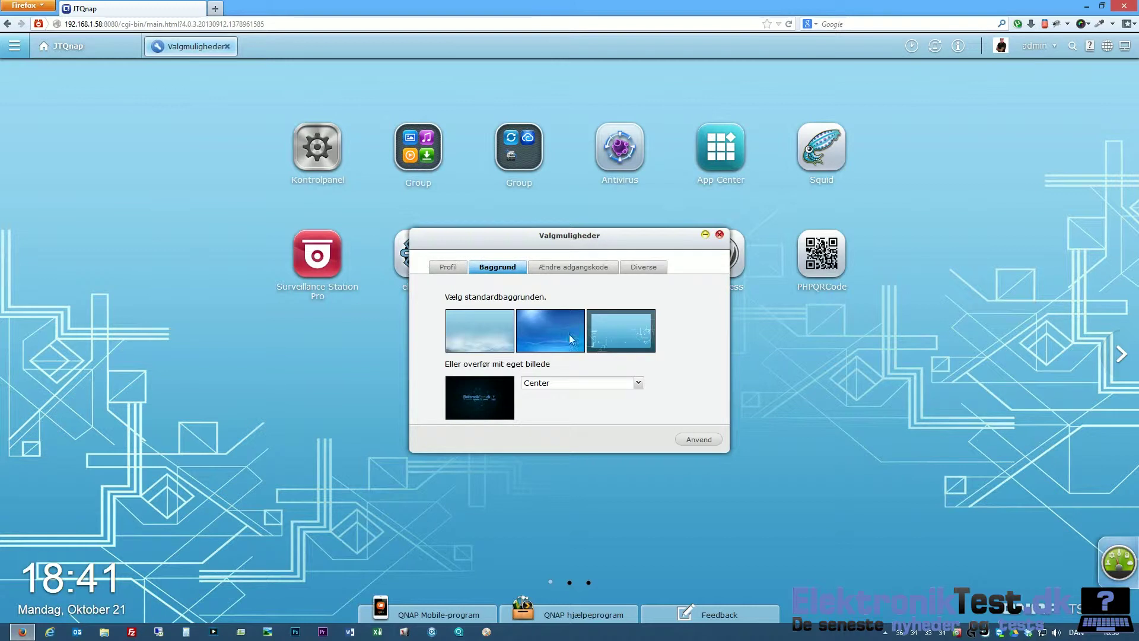
{"action": "left_click", "coordinate": [489, 393]}
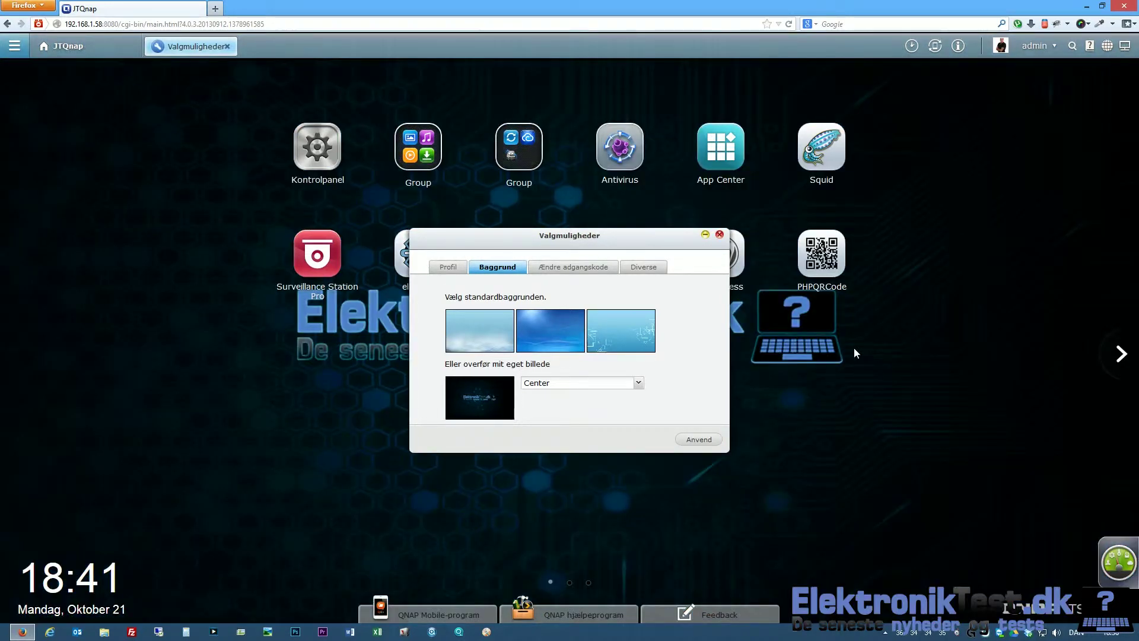
{"action": "left_click", "coordinate": [698, 439]}
{"action": "left_click", "coordinate": [720, 234]}
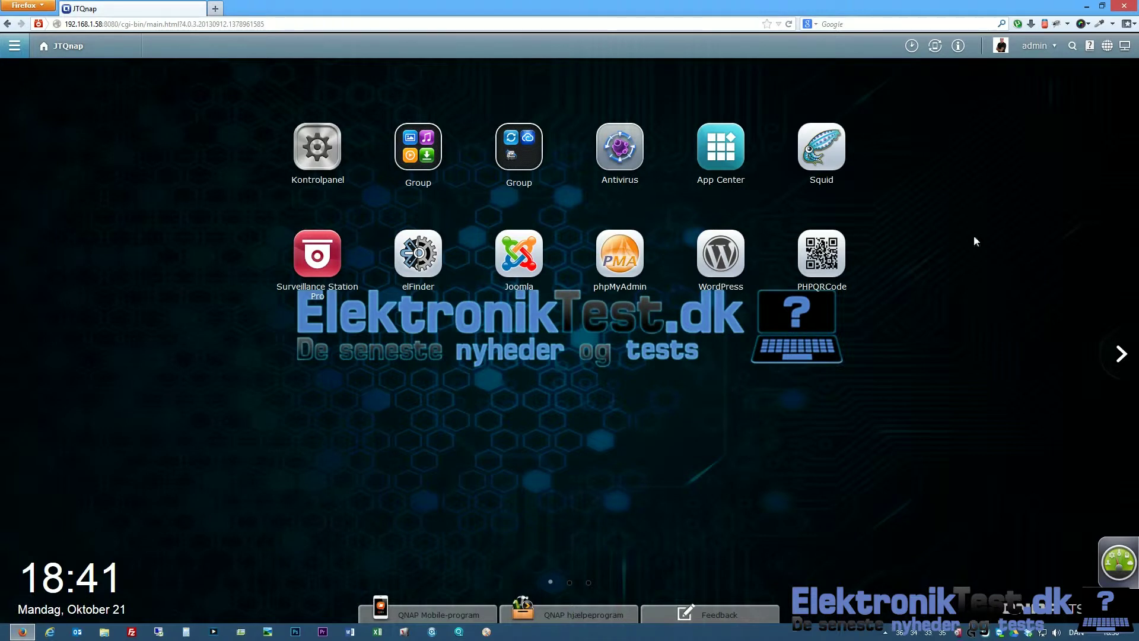
Try the Detaljerede miniaturer view for the desktop icons and return to Små miniaturer
{"action": "left_click", "coordinate": [1122, 50]}
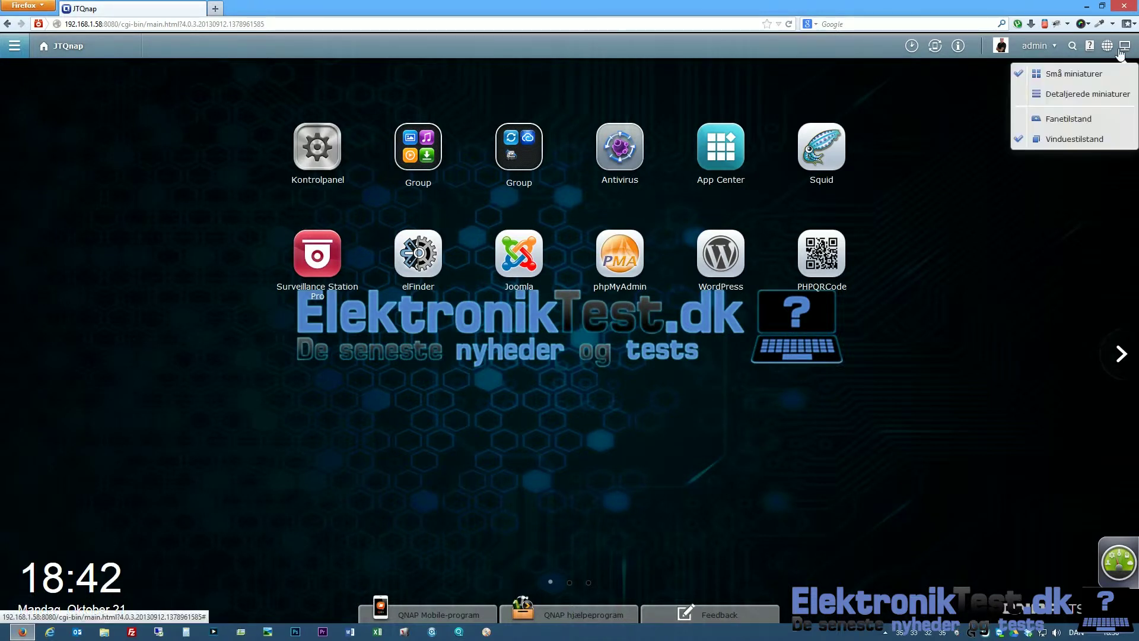
{"action": "left_click", "coordinate": [1121, 52]}
{"action": "left_click", "coordinate": [1122, 52]}
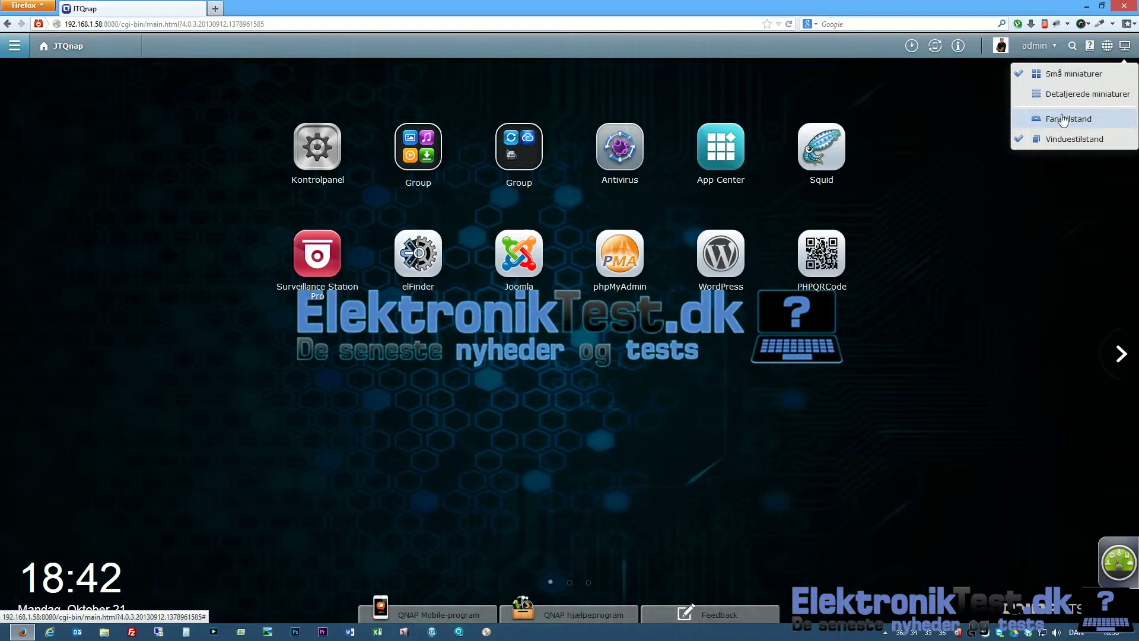
{"action": "left_click", "coordinate": [1056, 93]}
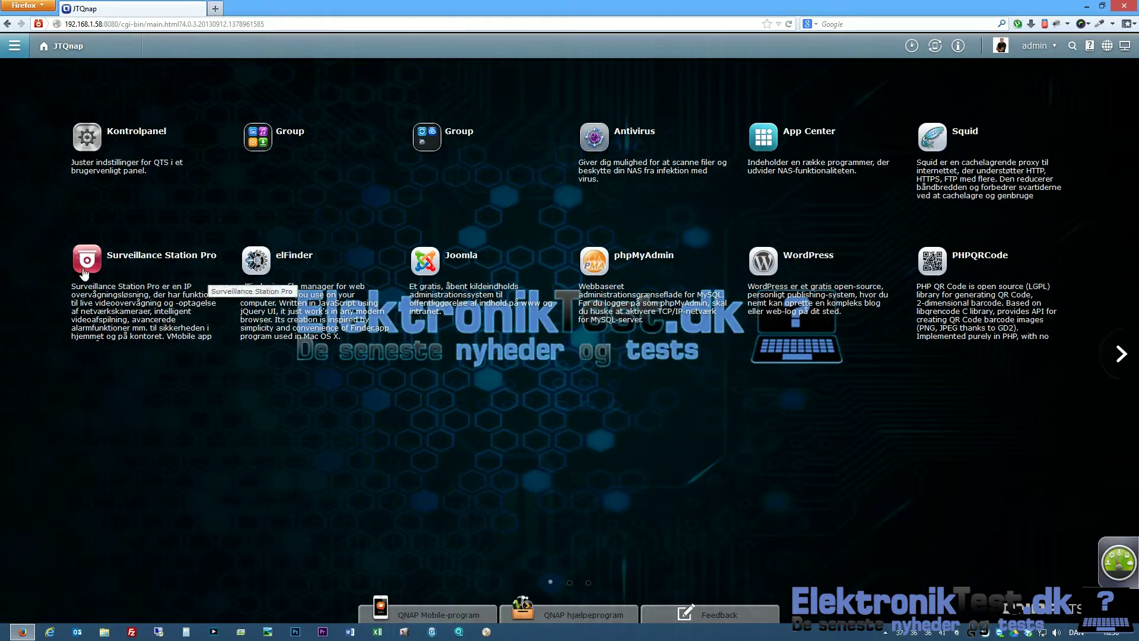
{"action": "left_click", "coordinate": [1127, 56]}
{"action": "left_click", "coordinate": [1101, 72]}
Choose Vinduestilstand as the desktop's display mode and open Kontrolpanel as a window
{"action": "left_click", "coordinate": [1124, 45]}
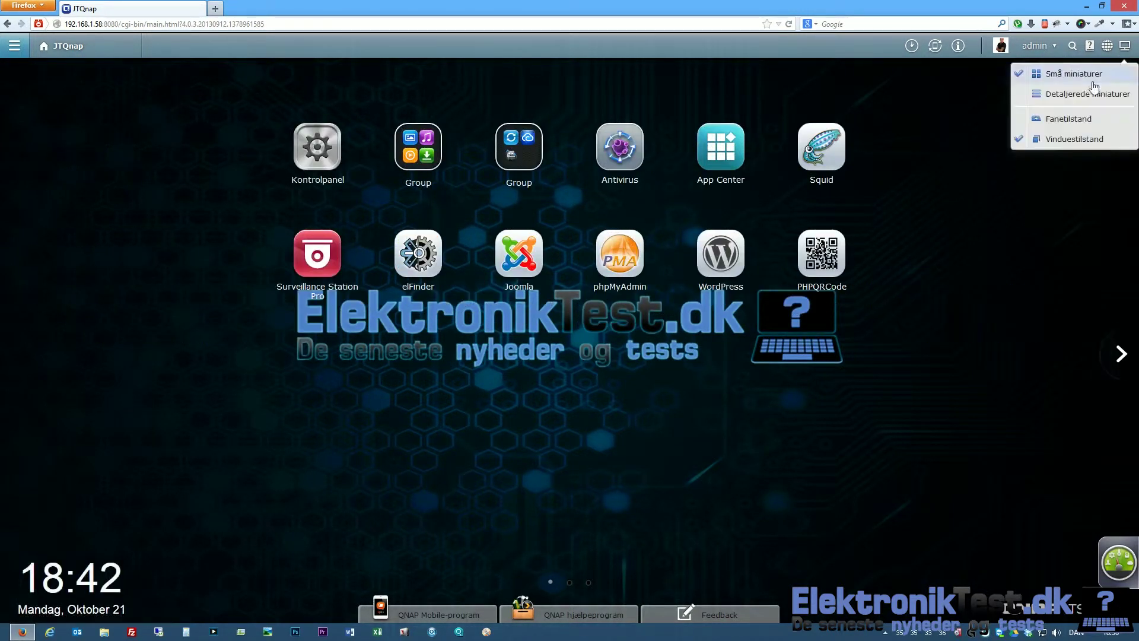
{"action": "left_click", "coordinate": [1045, 140]}
{"action": "left_click", "coordinate": [316, 178]}
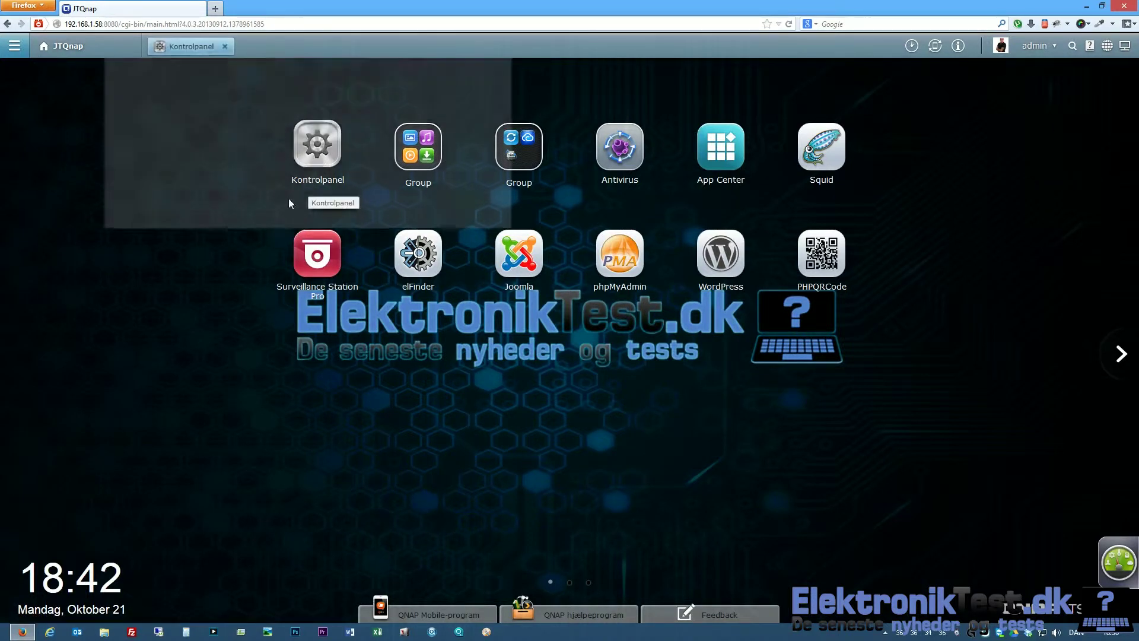
{"action": "left_click", "coordinate": [1125, 47]}
{"action": "left_click", "coordinate": [1065, 140]}
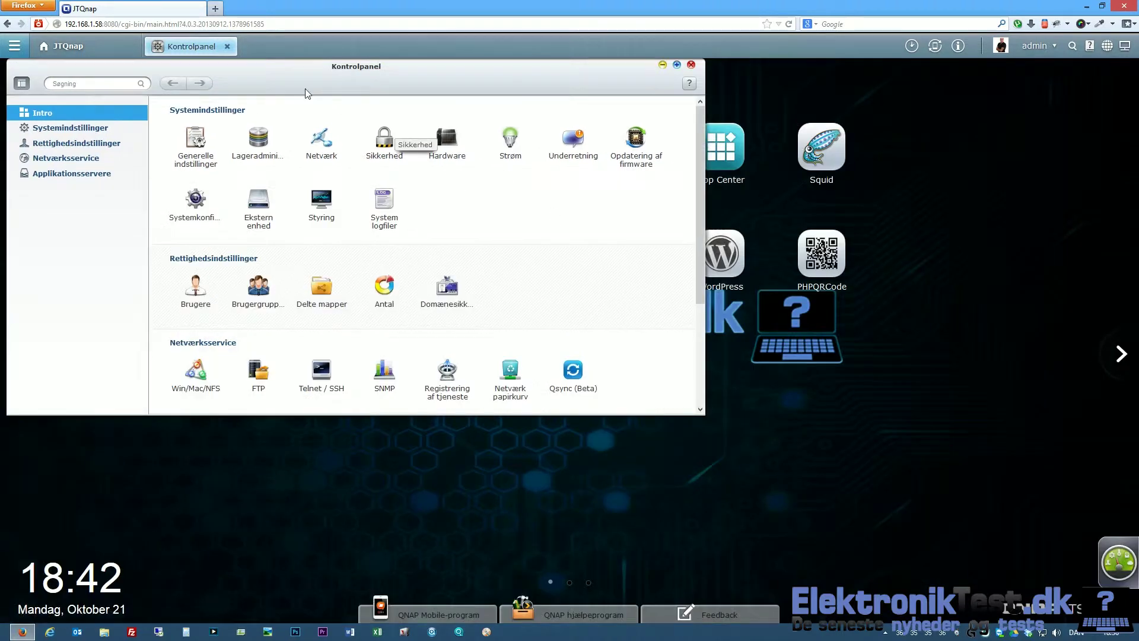
Move the Kontrolpanel window to the middle of the desktop and look through its overview of setting categories
{"action": "left_click_drag", "start_coordinate": [367, 69], "coordinate": [559, 149]}
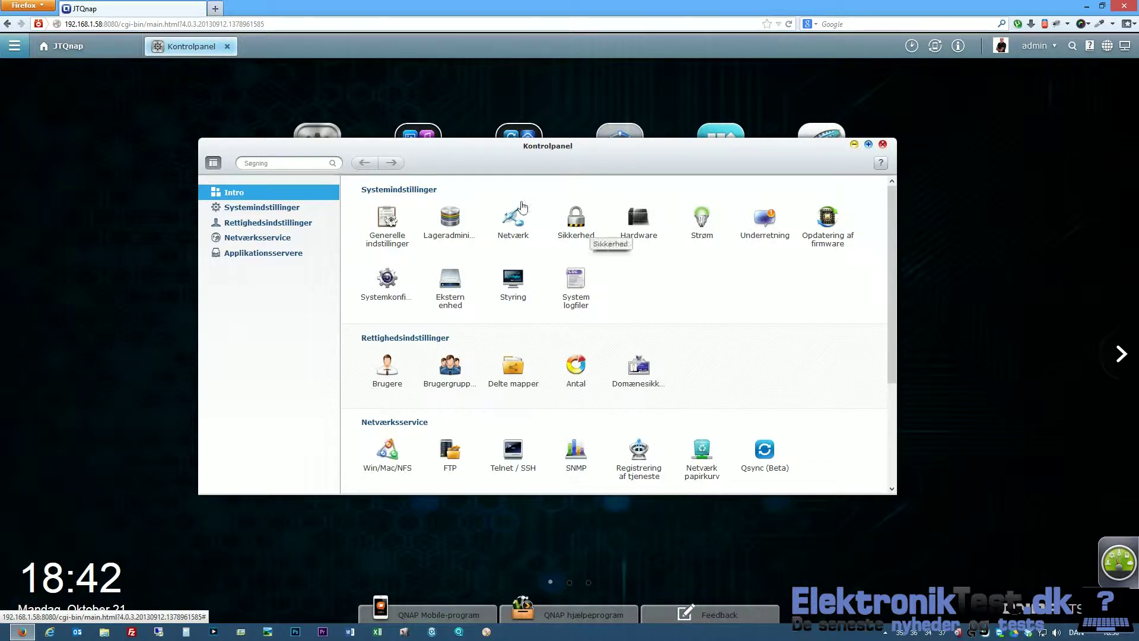
{"action": "left_click_drag", "start_coordinate": [468, 147], "coordinate": [509, 138]}
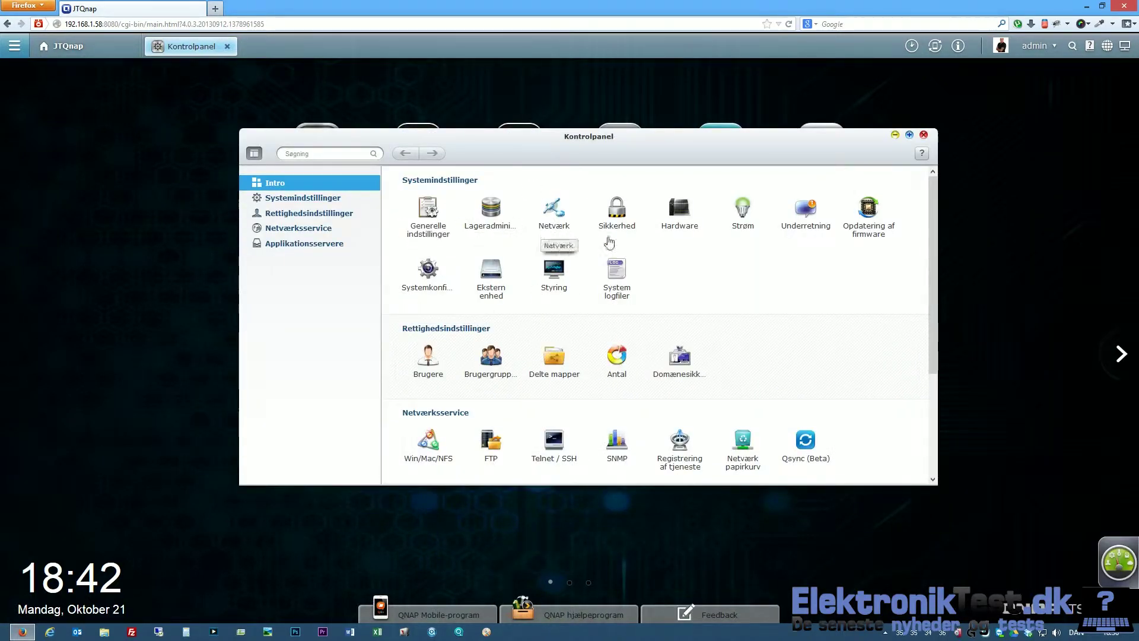
{"action": "scroll", "coordinate": [765, 314], "scroll_direction": "down", "scroll_amount": 1}
{"action": "scroll", "coordinate": [765, 314], "scroll_direction": "down", "scroll_amount": 2}
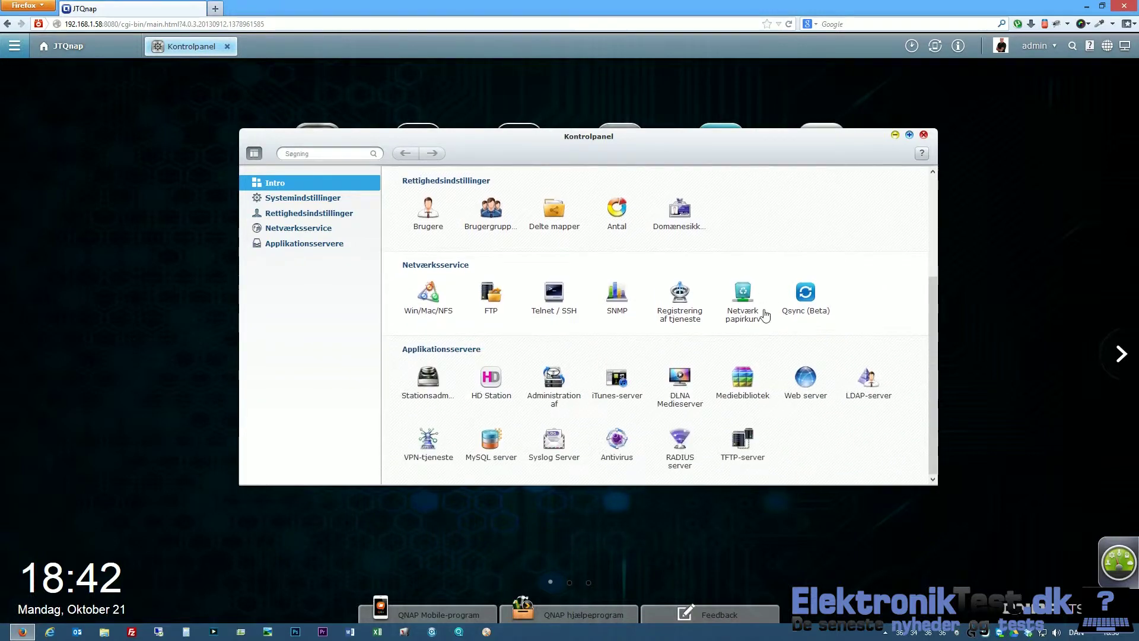
{"action": "scroll", "coordinate": [764, 315], "scroll_direction": "up", "scroll_amount": 3}
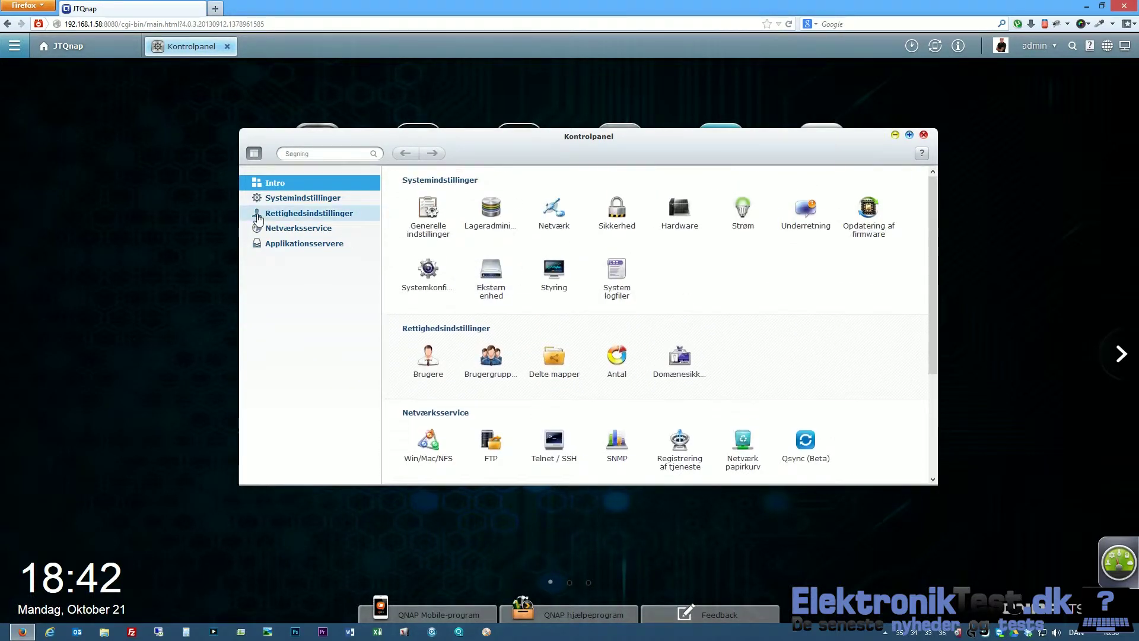
Review the Generelle indstillinger pages from system administration through time, summer time, codepage and password strength to the logon screen
{"action": "left_click", "coordinate": [304, 203]}
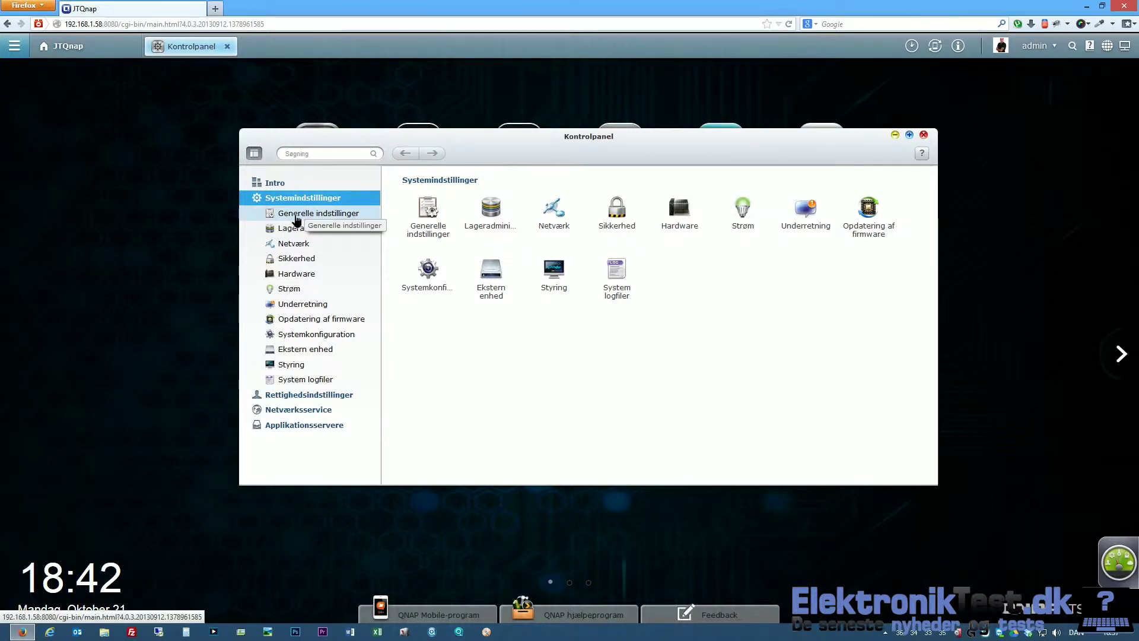
{"action": "left_click", "coordinate": [303, 213]}
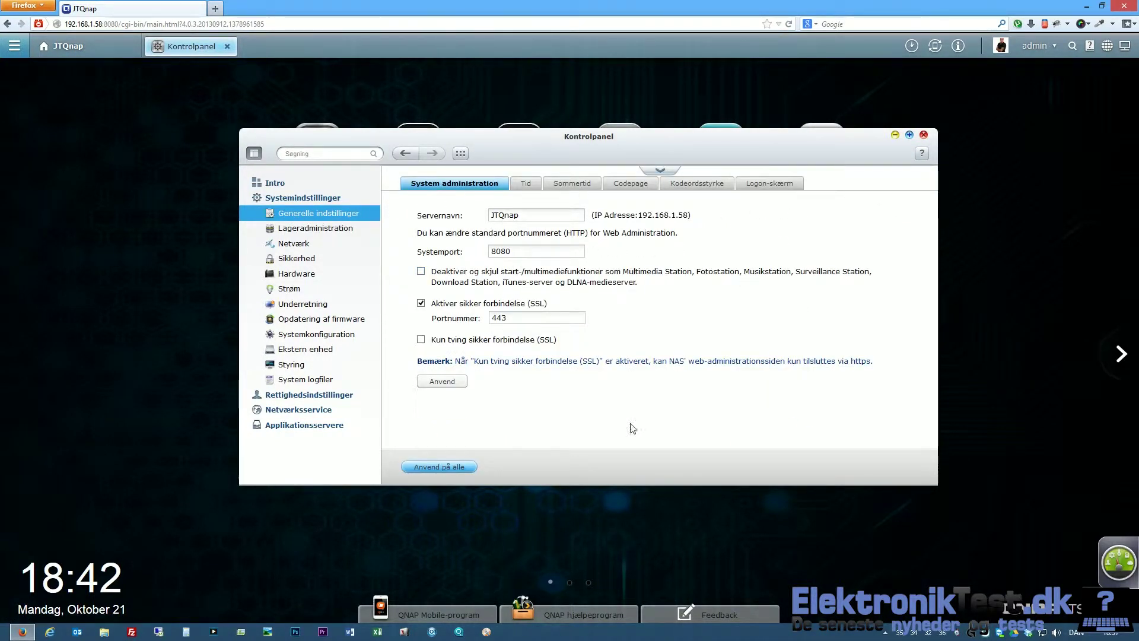
{"action": "left_click", "coordinate": [535, 184]}
{"action": "left_click", "coordinate": [576, 187]}
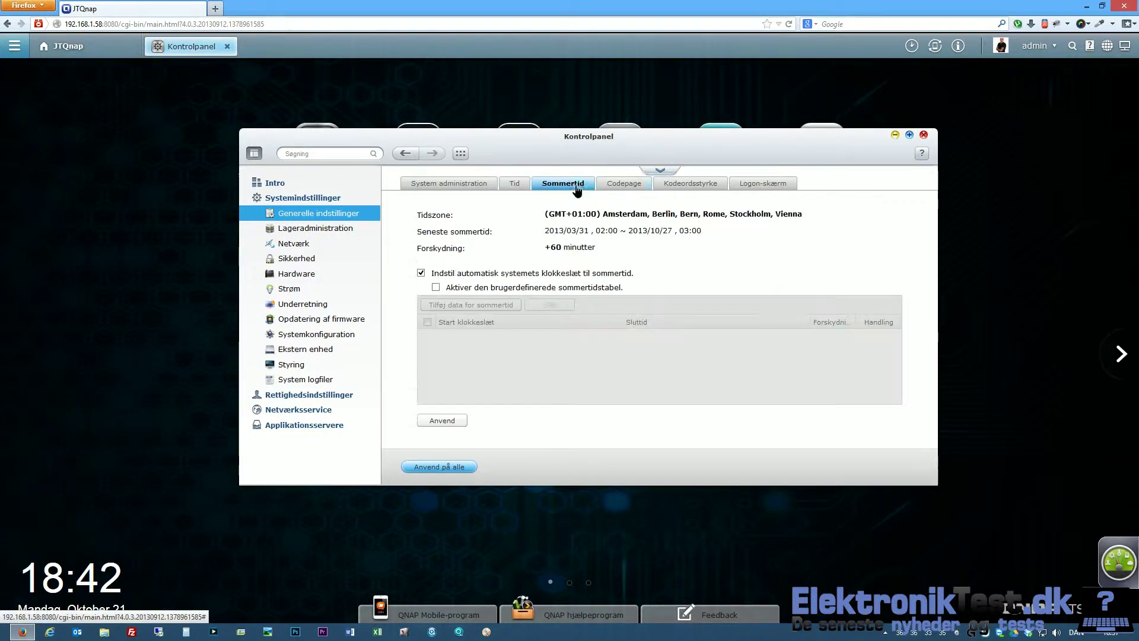
{"action": "left_click", "coordinate": [620, 185]}
{"action": "left_click", "coordinate": [673, 188]}
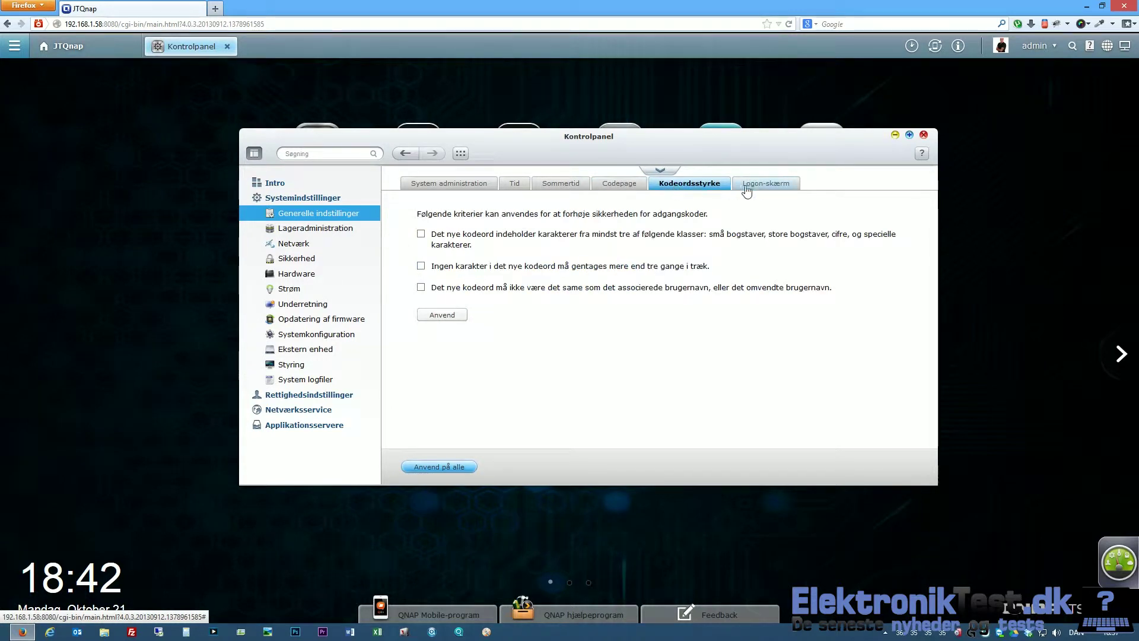
{"action": "left_click", "coordinate": [755, 189]}
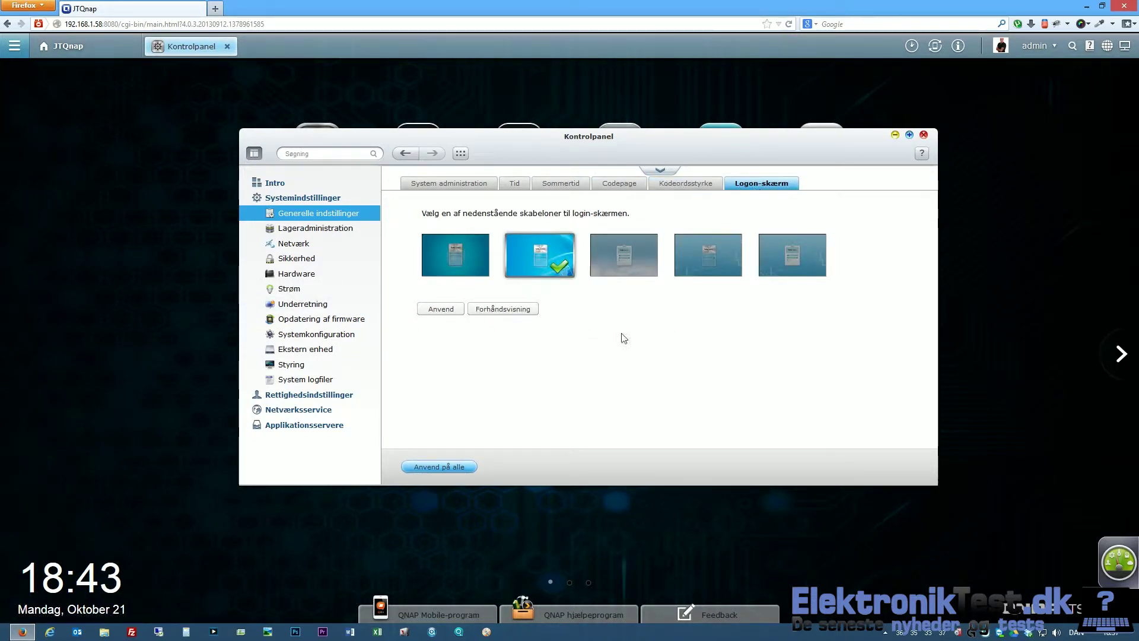
Examine the physical disks and the RAID 5 logical volume in Lageradministration's disk administration
{"action": "left_click", "coordinate": [296, 234]}
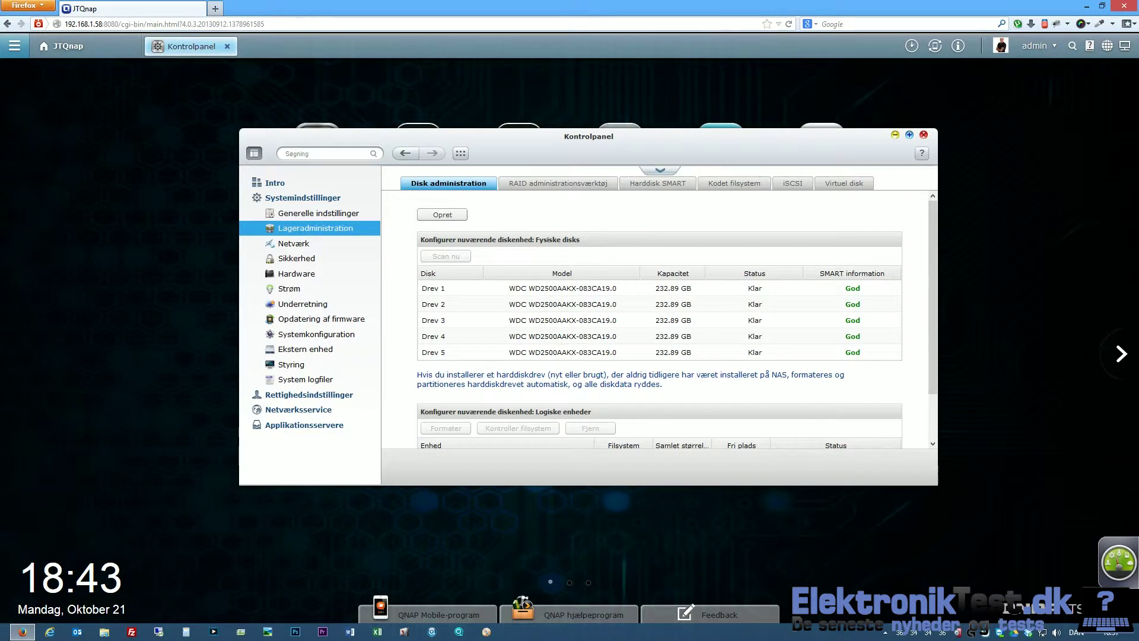
{"action": "scroll", "coordinate": [730, 419], "scroll_direction": "down", "scroll_amount": 1}
{"action": "scroll", "coordinate": [761, 436], "scroll_direction": "up", "scroll_amount": 1}
{"action": "scroll", "coordinate": [623, 362], "scroll_direction": "down", "scroll_amount": 1}
{"action": "left_click", "coordinate": [502, 416]}
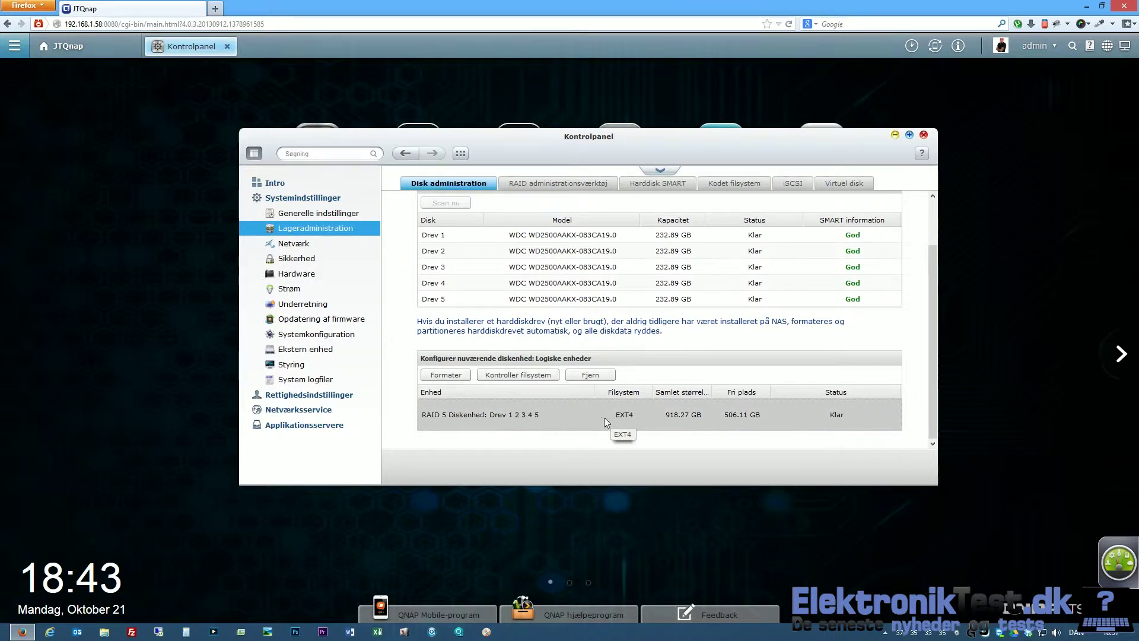
{"action": "scroll", "coordinate": [750, 424], "scroll_direction": "up", "scroll_amount": 1}
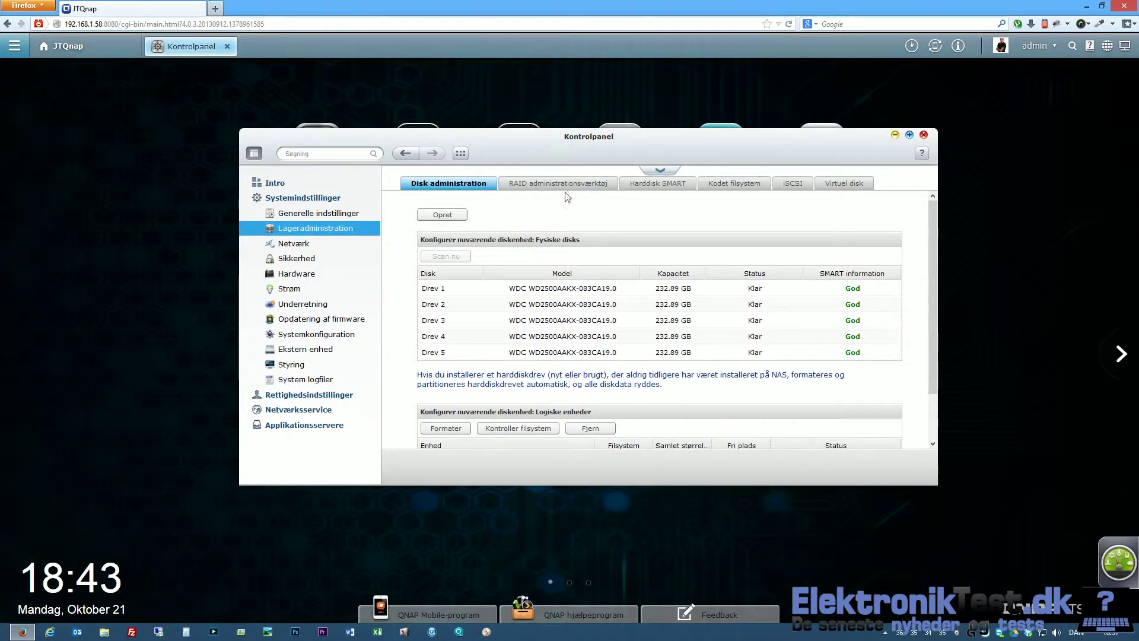
View the RAID 5 volume in the RAID administration tool and the SMART overview for Disk 1
{"action": "left_click", "coordinate": [600, 184]}
{"action": "left_click", "coordinate": [469, 239]}
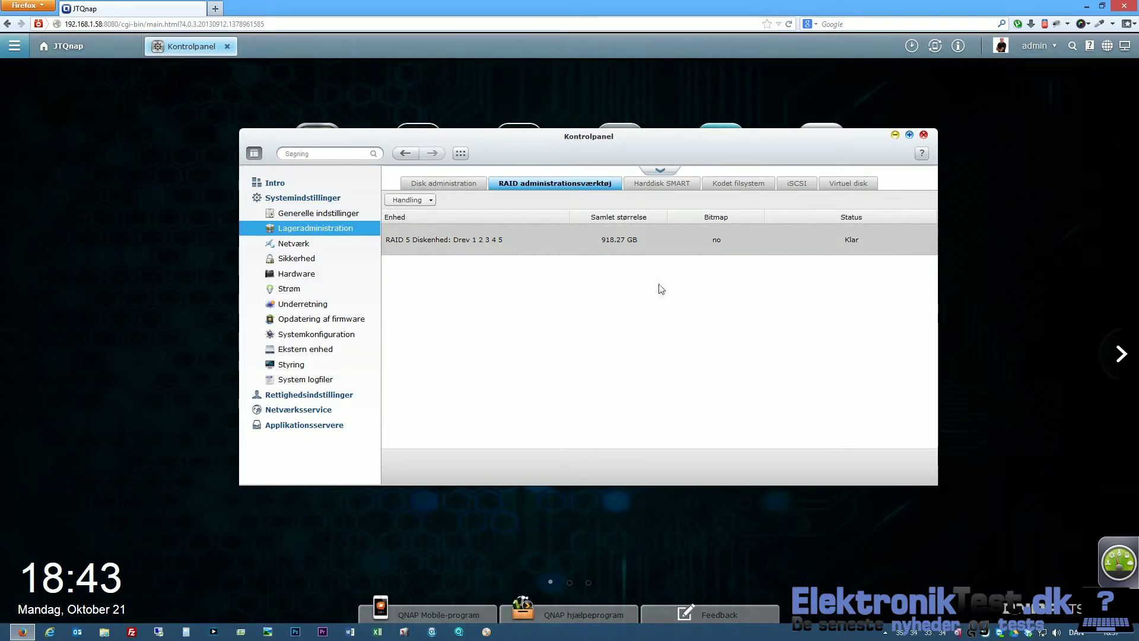
{"action": "left_click", "coordinate": [654, 187]}
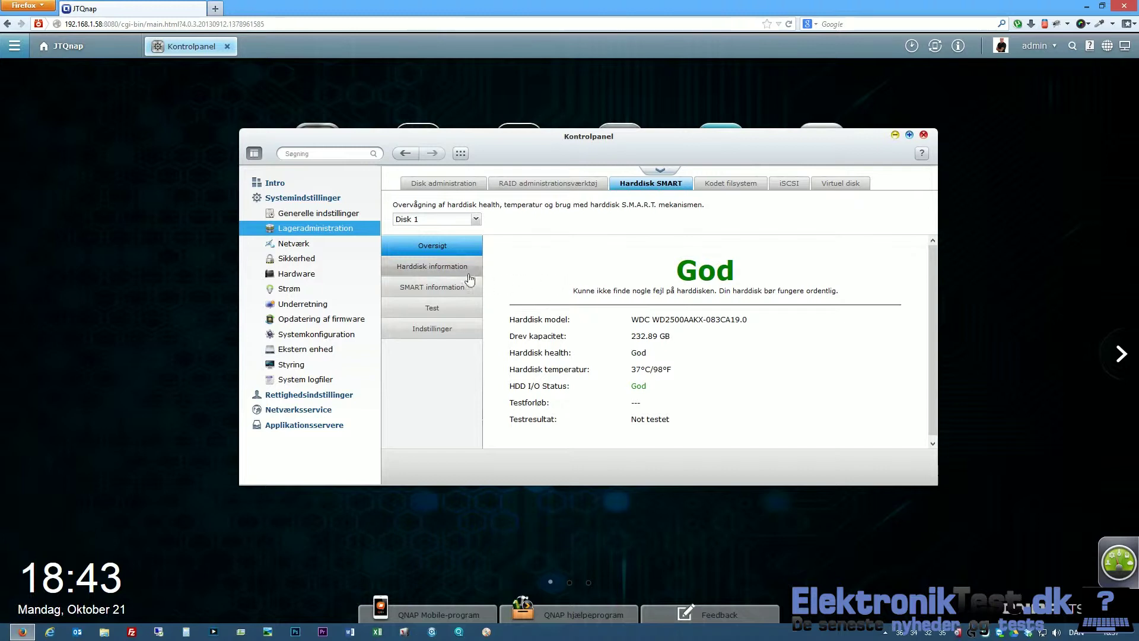
Review Disk 1's Harddisk SMART pages: disk information, SMART information, test methods and the SMART test schedule settings
{"action": "left_click", "coordinate": [432, 267]}
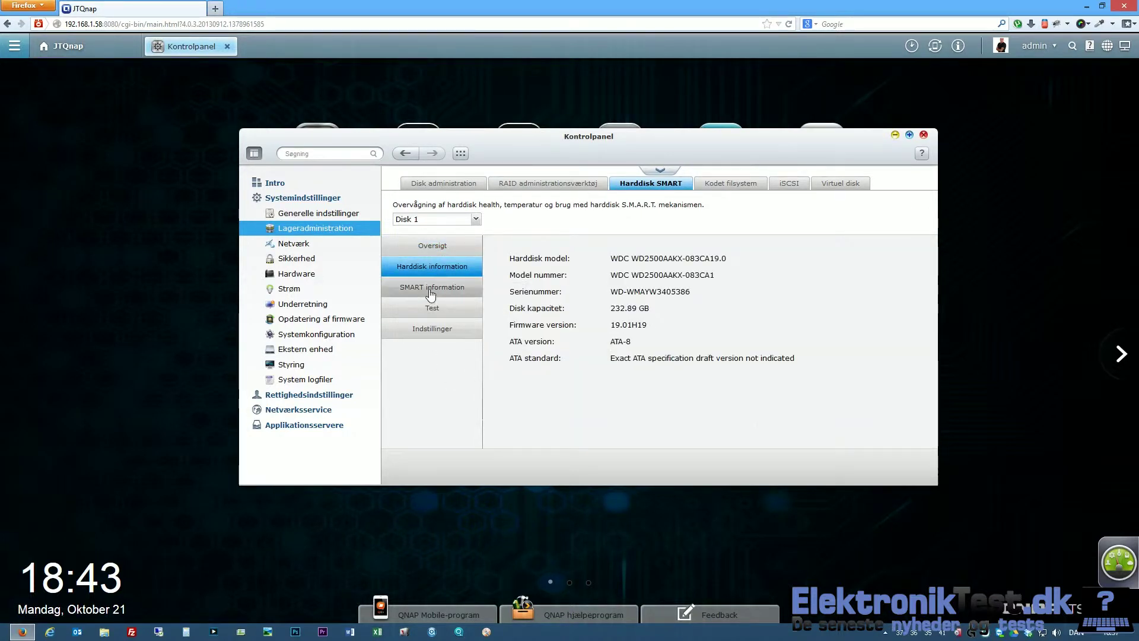
{"action": "left_click", "coordinate": [429, 289]}
{"action": "left_click", "coordinate": [440, 316]}
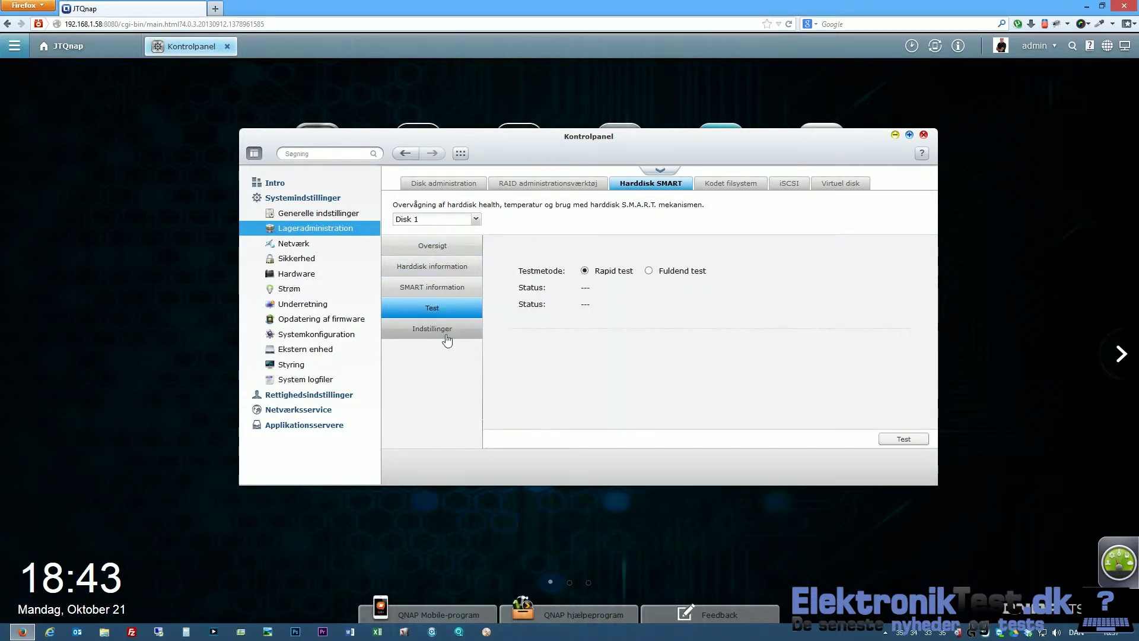
{"action": "left_click", "coordinate": [445, 331]}
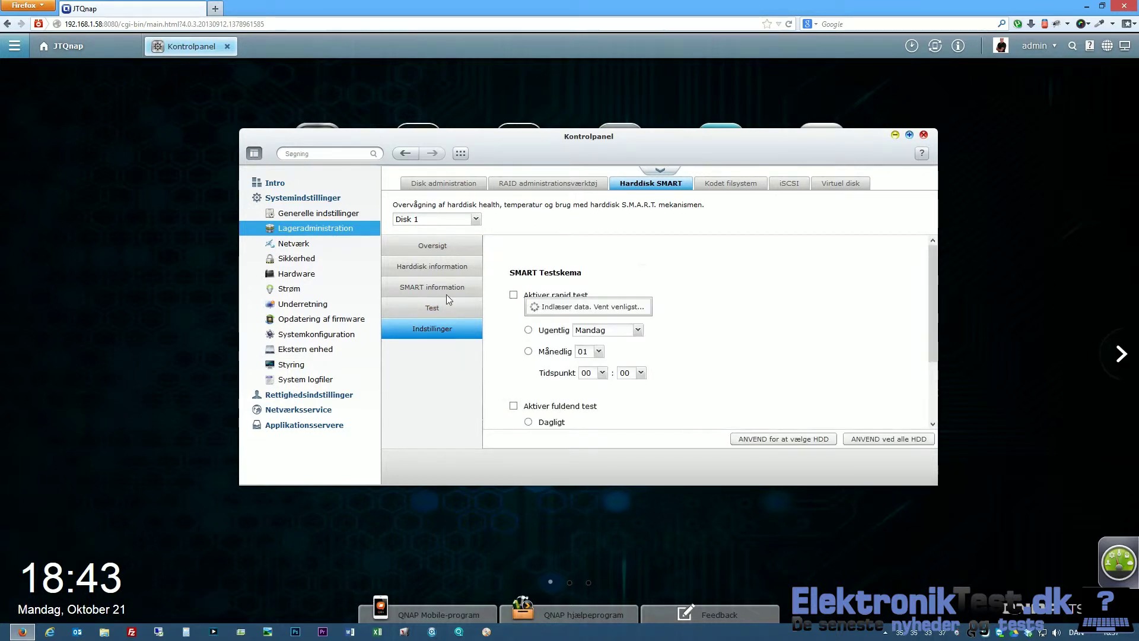
{"action": "left_click", "coordinate": [441, 290]}
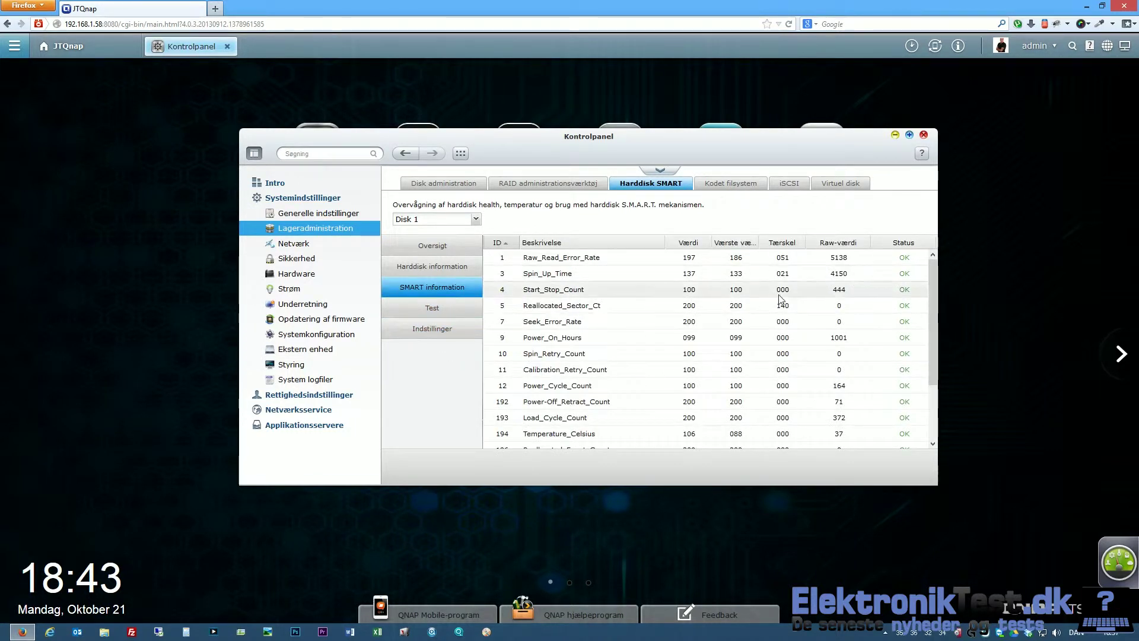
View the Lageradministration pages for the encrypted file system, iSCSI and virtual disks
{"action": "left_click", "coordinate": [712, 183]}
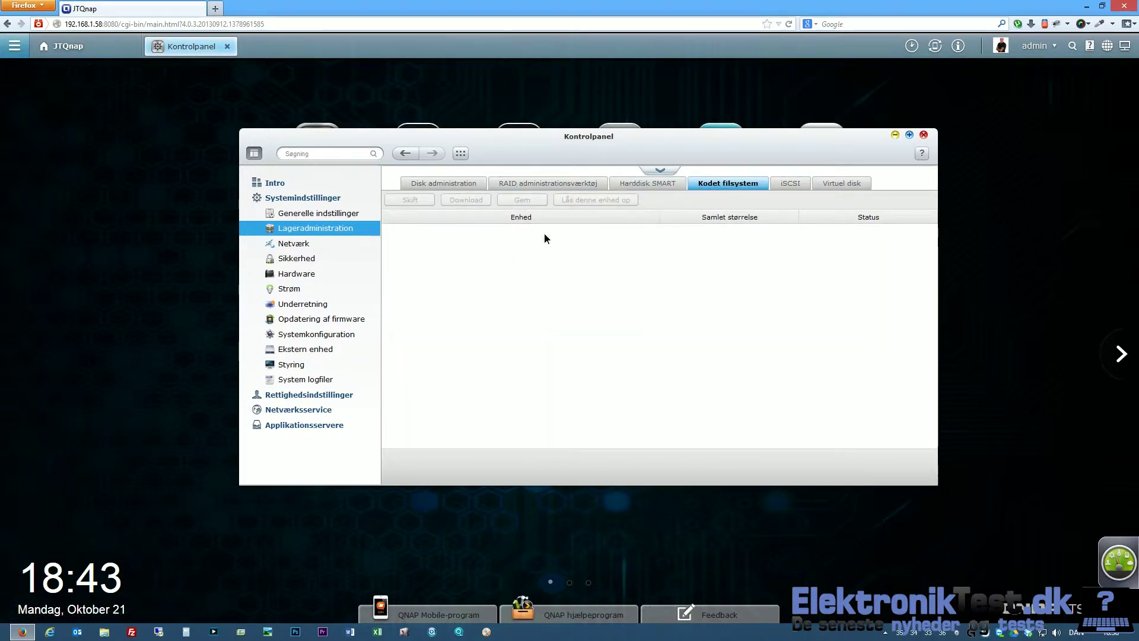
{"action": "left_click", "coordinate": [795, 189]}
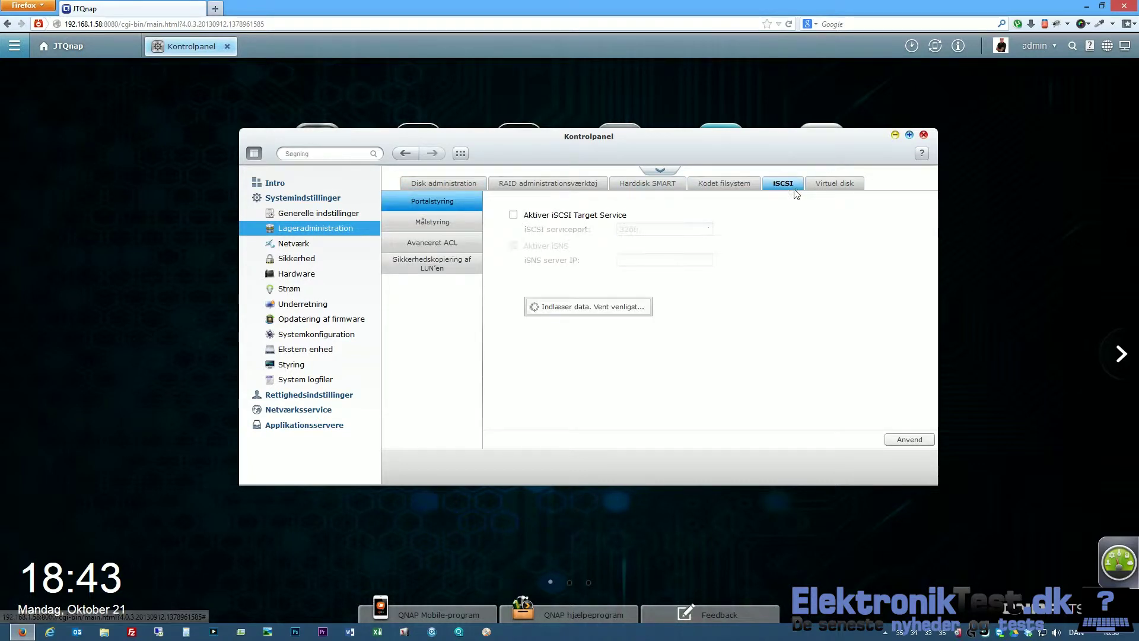
{"action": "left_click", "coordinate": [826, 185]}
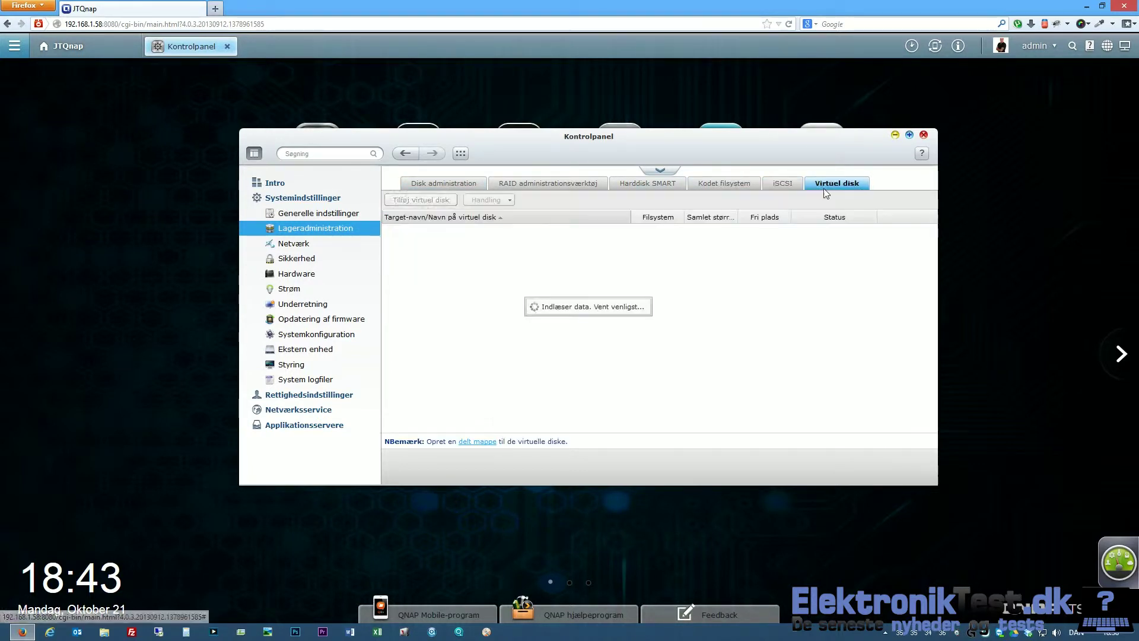
Look through the iSCSI portal and target management pages, dismissing the quick configuration guide
{"action": "left_click", "coordinate": [789, 183]}
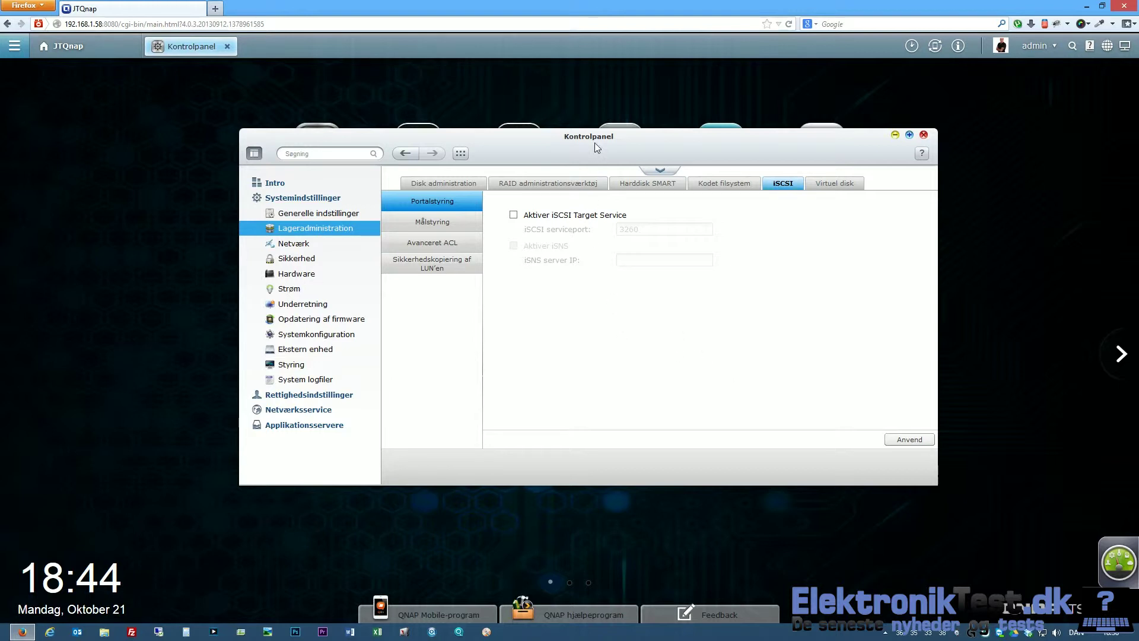
{"action": "left_click_drag", "start_coordinate": [594, 142], "coordinate": [599, 136]}
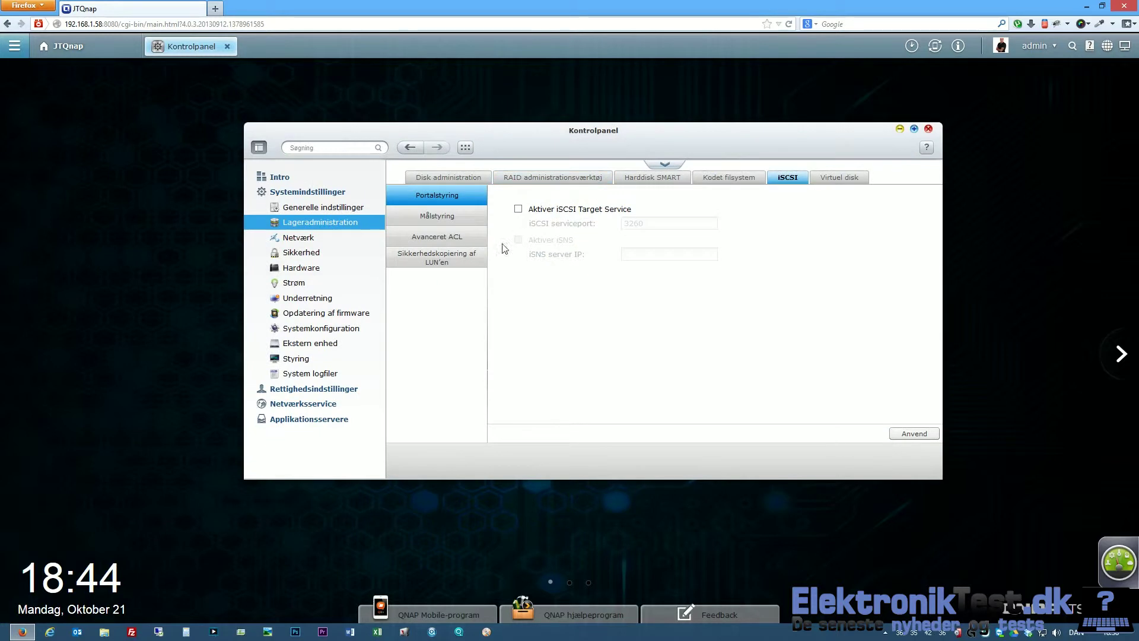
{"action": "left_click", "coordinate": [416, 218]}
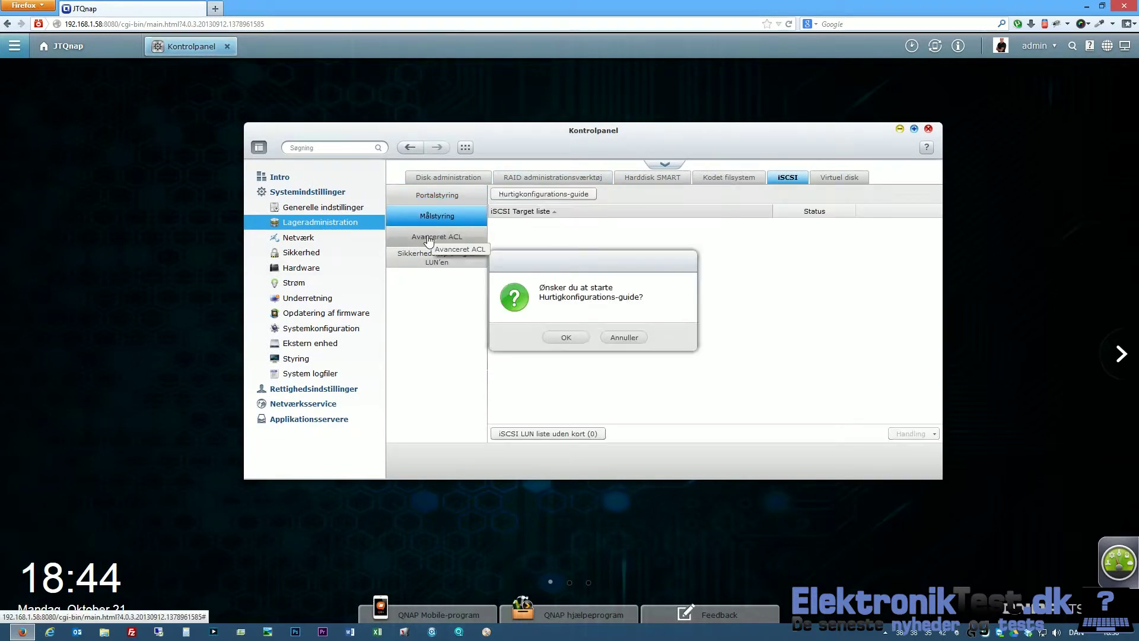
{"action": "left_click", "coordinate": [567, 338]}
{"action": "left_click", "coordinate": [433, 239]}
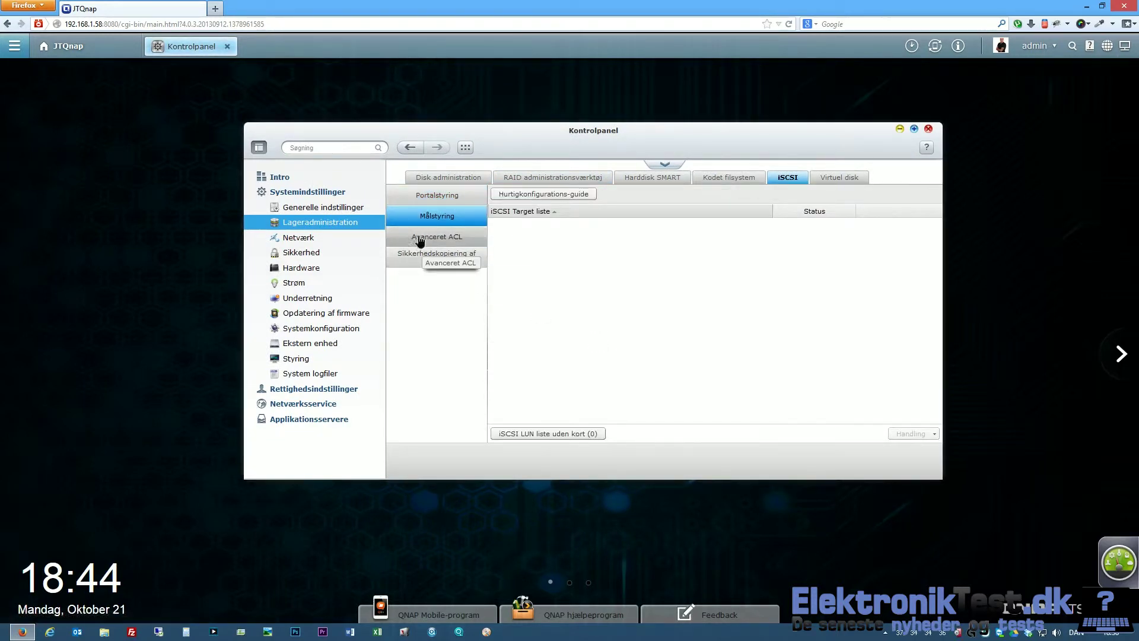
{"action": "left_click", "coordinate": [428, 264]}
{"action": "left_click", "coordinate": [437, 195]}
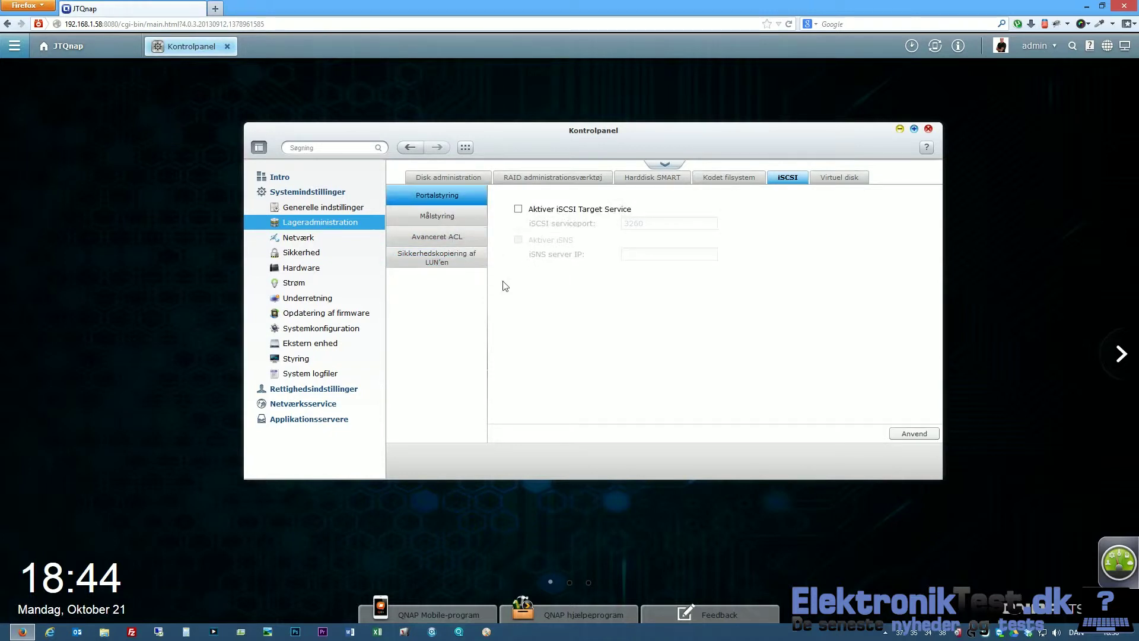
Review the Netværk settings for TCP/IP, wireless, IPv6, service binding, proxy and DDNS service, returning to TCP/IP
{"action": "left_click", "coordinate": [323, 237]}
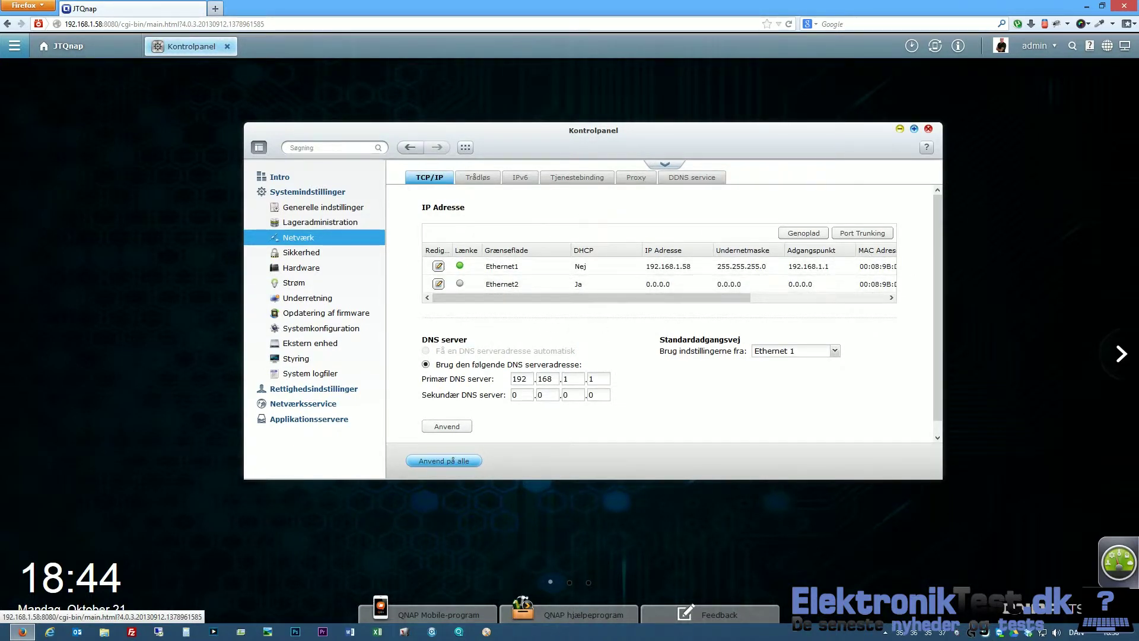
{"action": "left_click", "coordinate": [478, 178]}
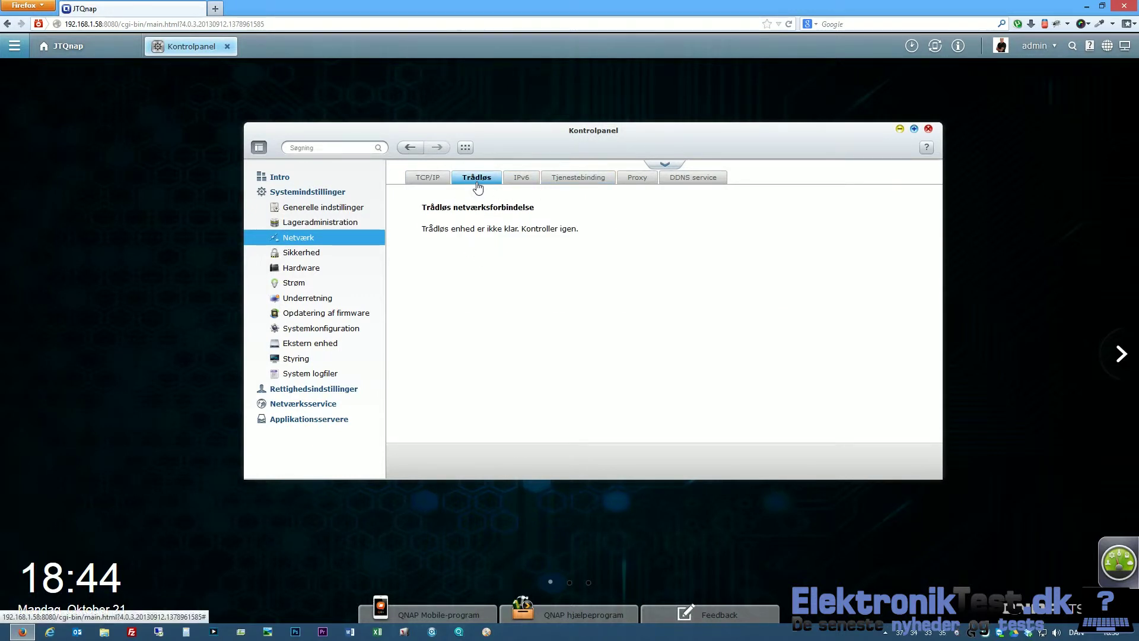
{"action": "left_click", "coordinate": [525, 183]}
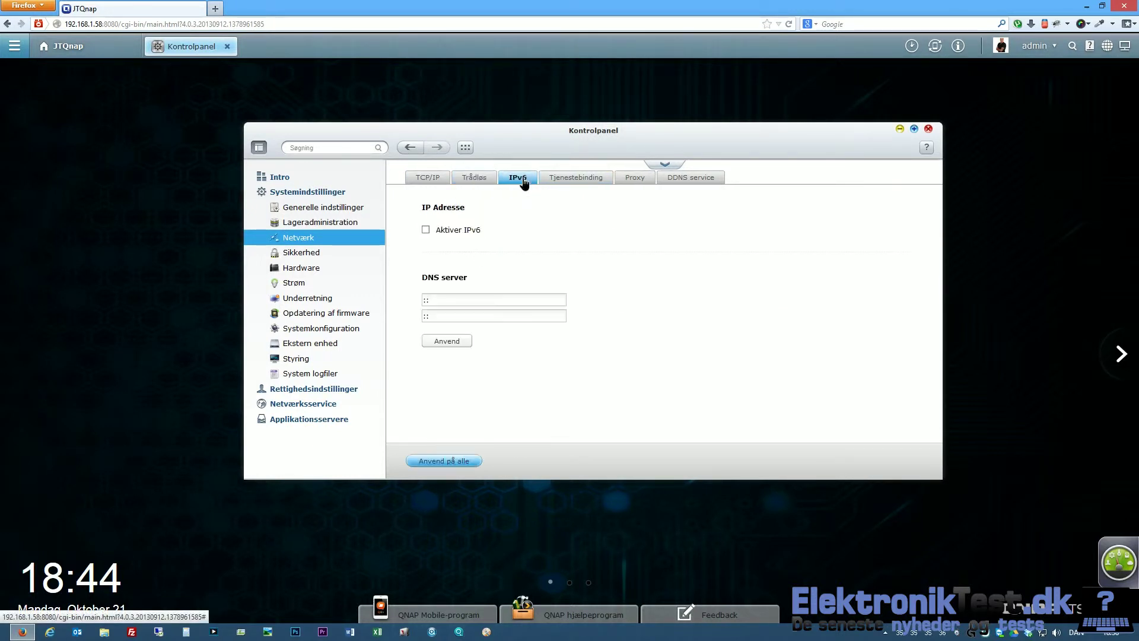
{"action": "left_click", "coordinate": [578, 184]}
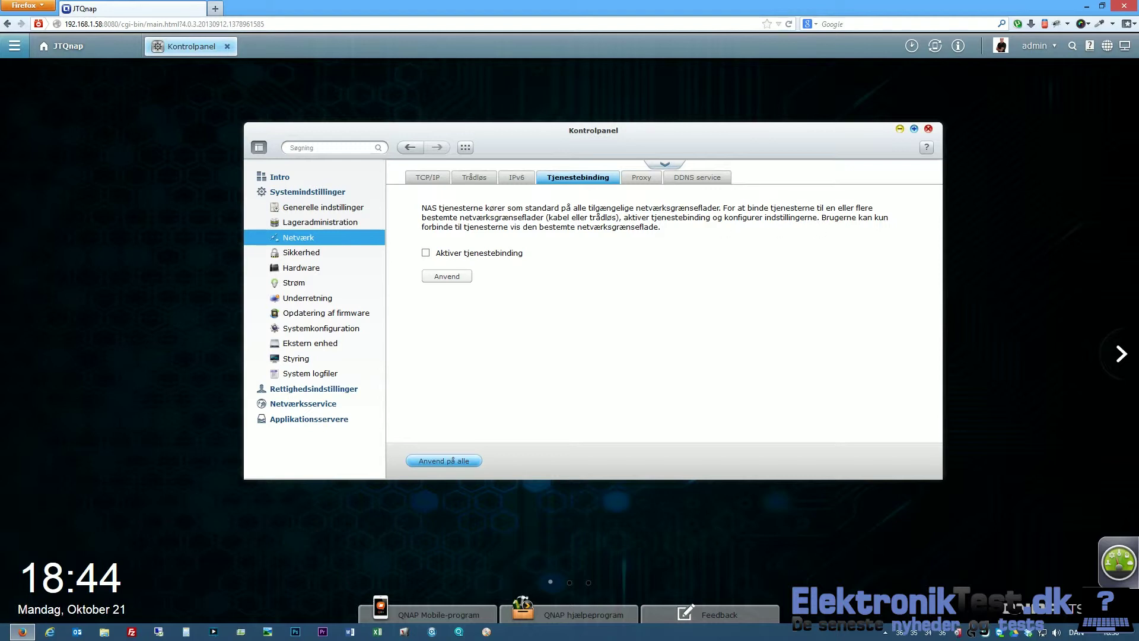
{"action": "left_click", "coordinate": [646, 182]}
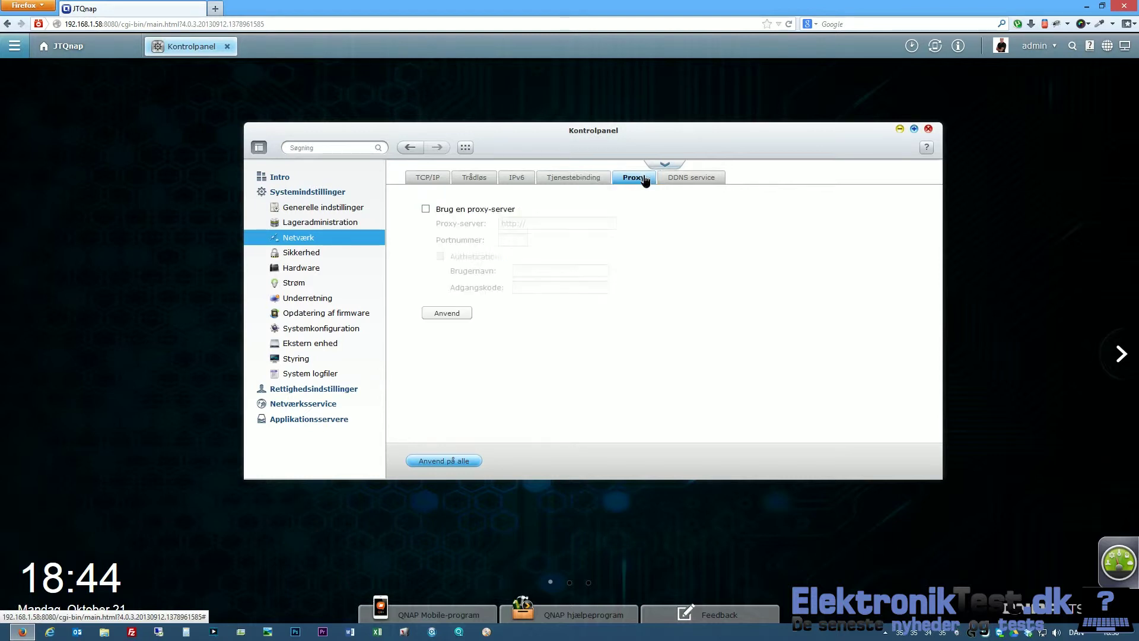
{"action": "left_click", "coordinate": [690, 178]}
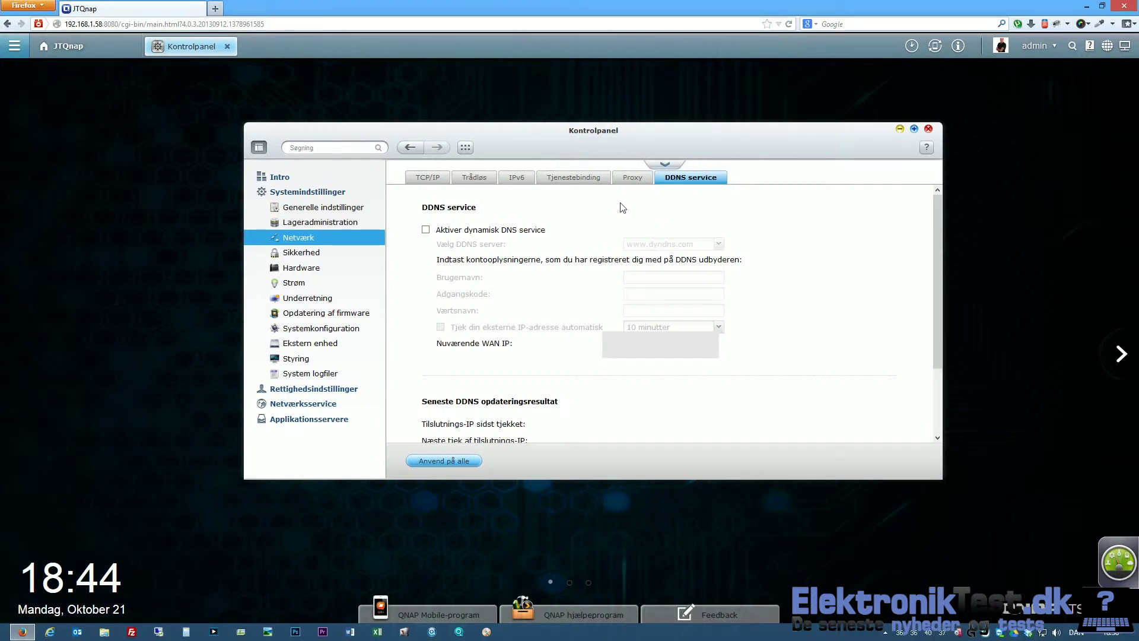
{"action": "left_click", "coordinate": [442, 180]}
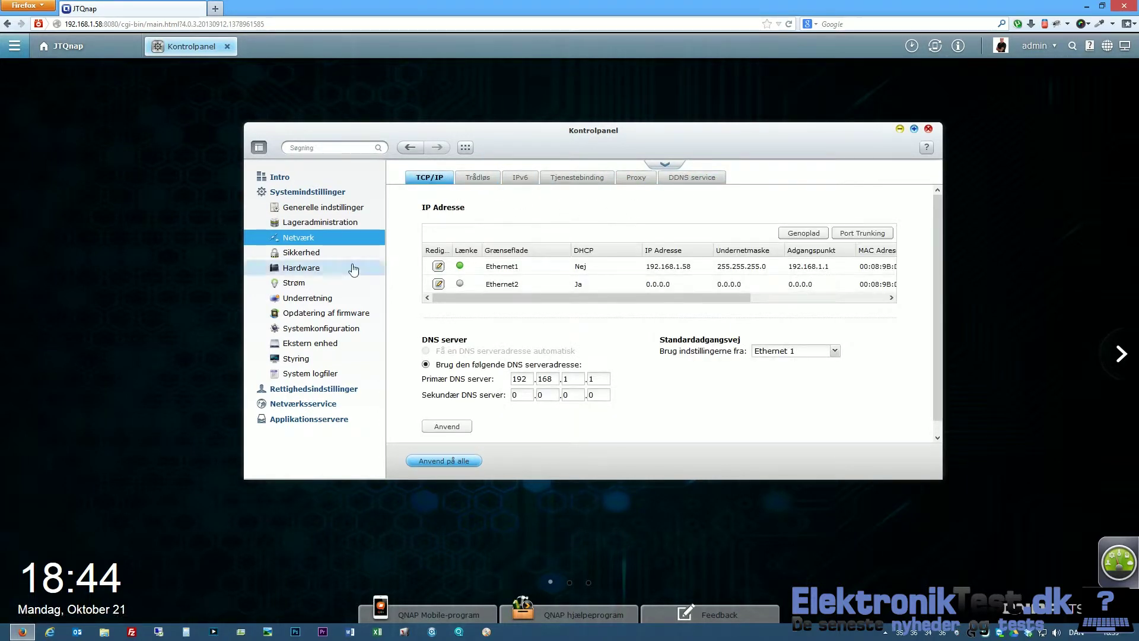
Enable network access protection in the Sikkerhed settings for SSH, Telnet, FTP and SAMBA, and apply the changes
{"action": "left_click", "coordinate": [321, 254]}
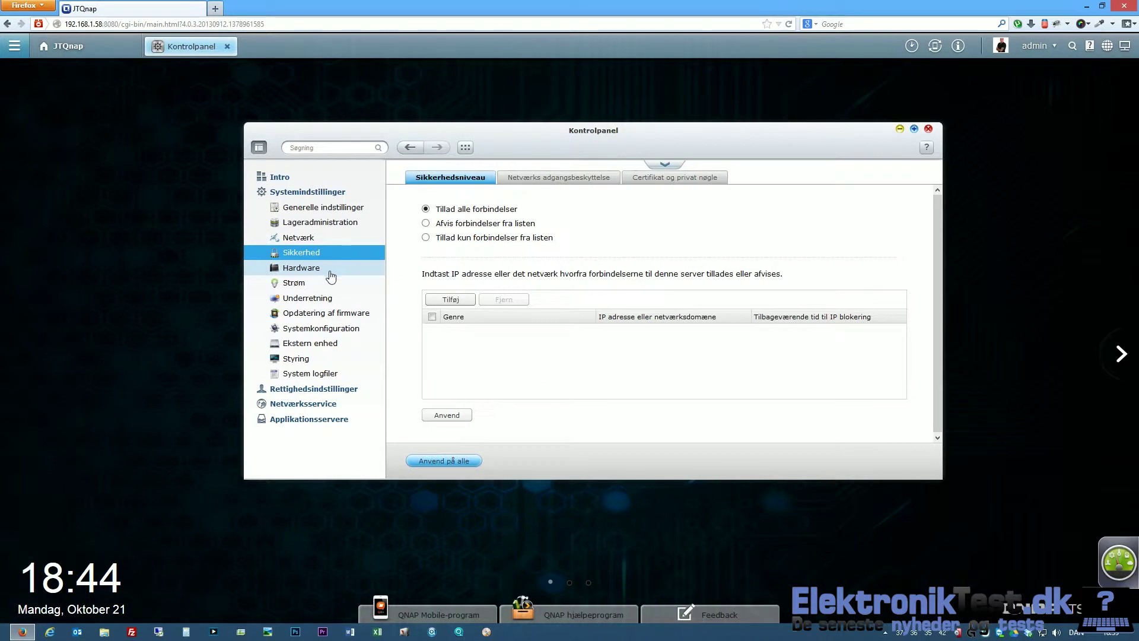
{"action": "left_click", "coordinate": [530, 180]}
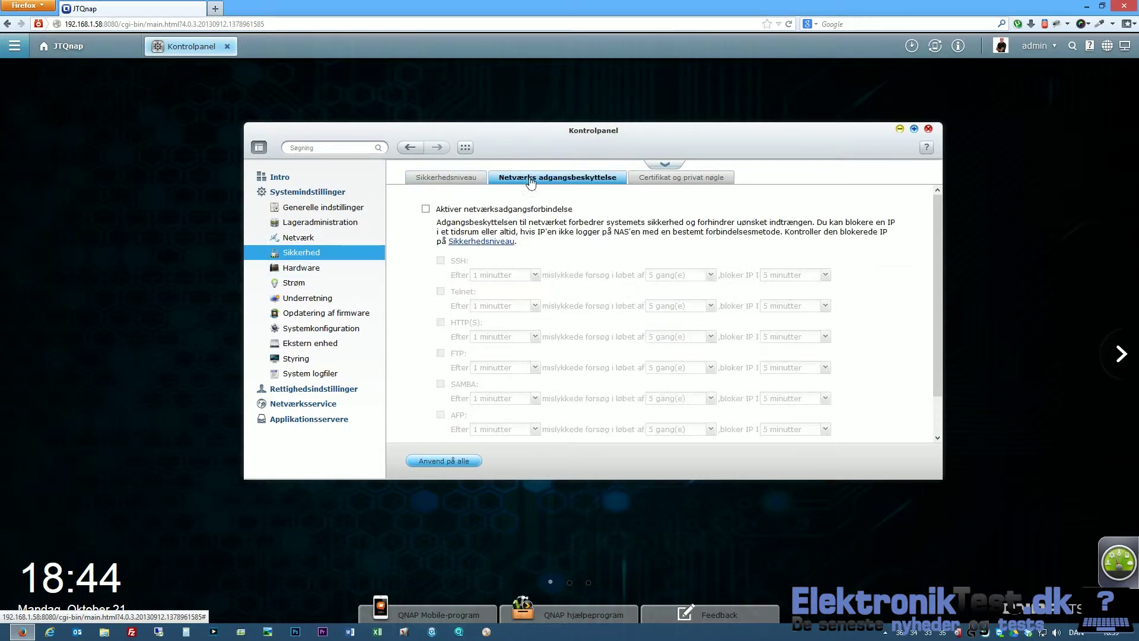
{"action": "left_click", "coordinate": [426, 209]}
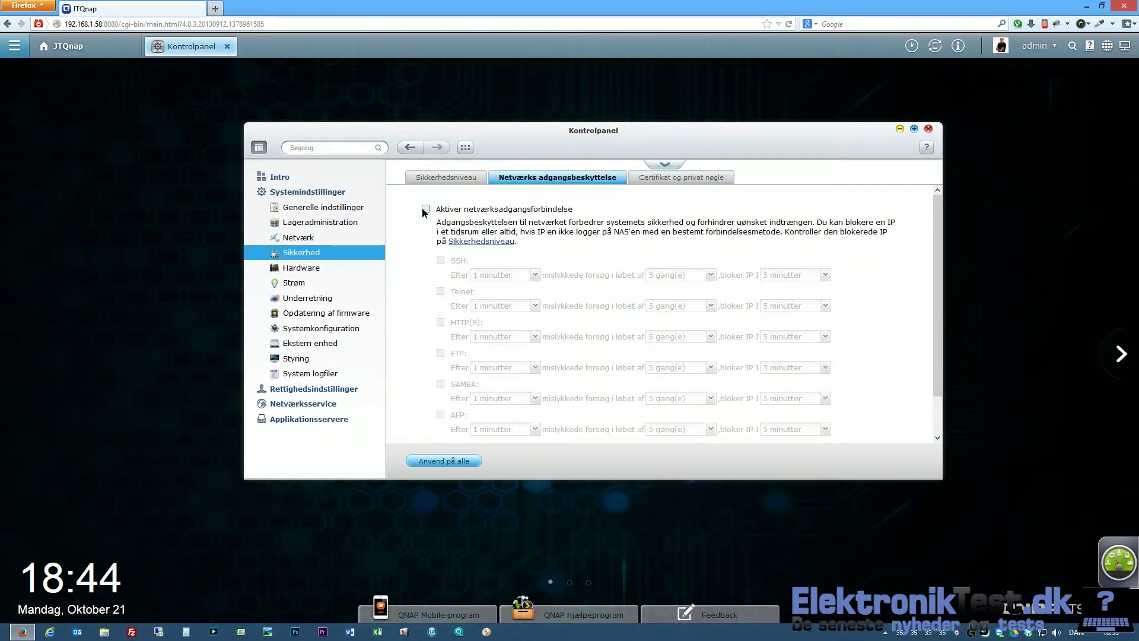
{"action": "left_click", "coordinate": [441, 261]}
{"action": "left_click", "coordinate": [440, 292]}
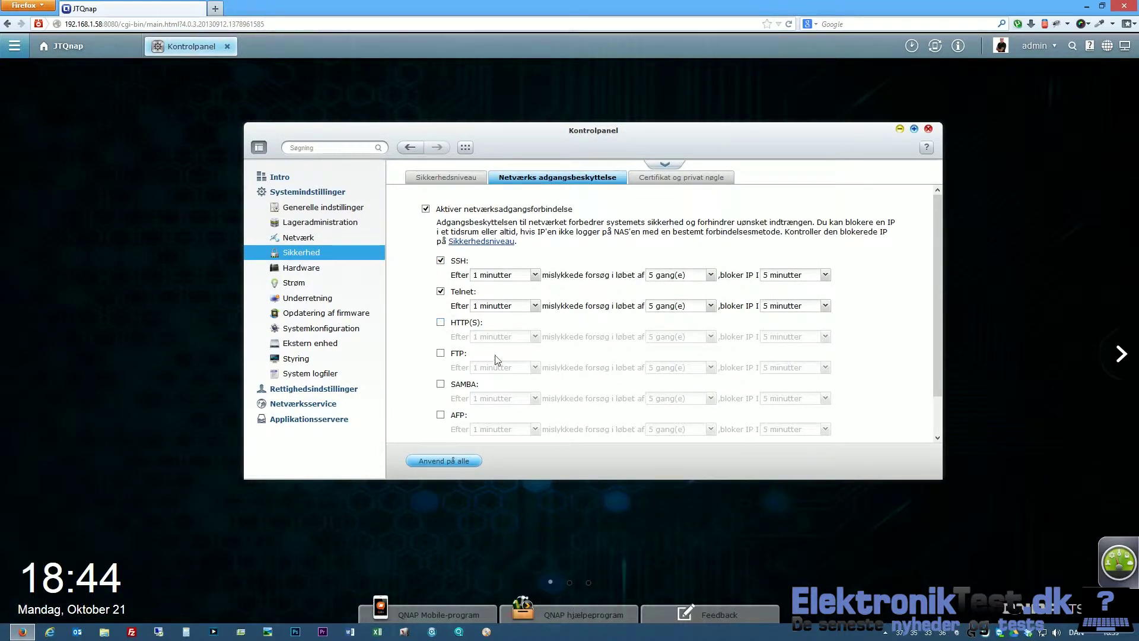
{"action": "scroll", "coordinate": [453, 324], "scroll_direction": "down", "scroll_amount": 2}
{"action": "left_click", "coordinate": [440, 311]}
{"action": "left_click", "coordinate": [440, 343]}
{"action": "left_click", "coordinate": [468, 415]}
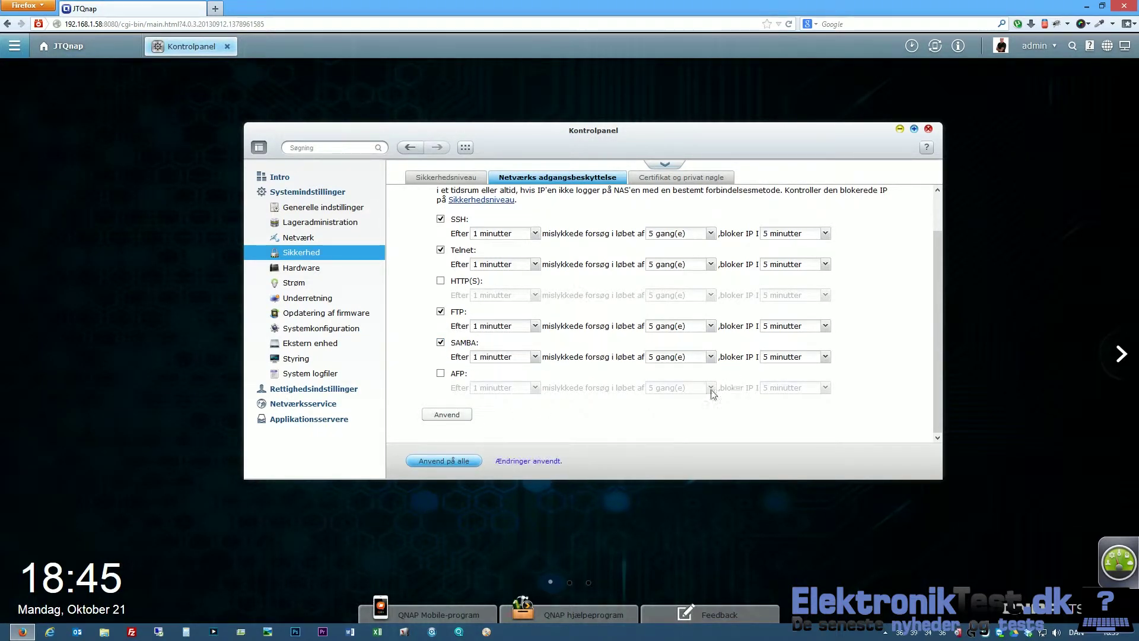
{"action": "scroll", "coordinate": [641, 406], "scroll_direction": "up", "scroll_amount": 2}
{"action": "scroll", "coordinate": [641, 406], "scroll_direction": "up", "scroll_amount": 1}
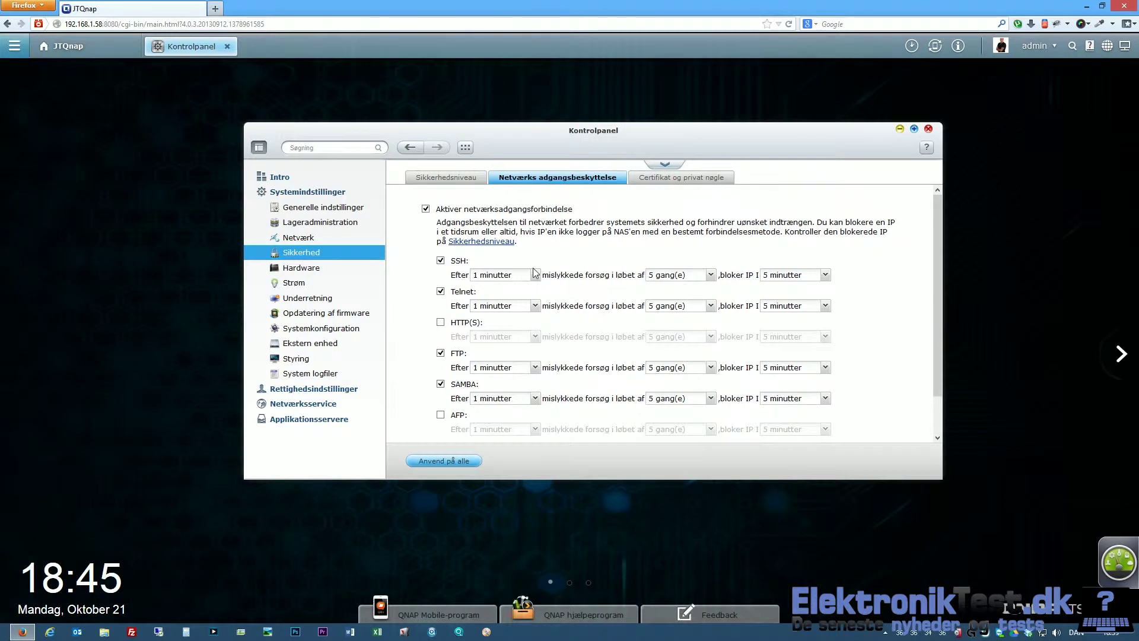
Examine the Certifikat og privat nøgle page in the Sikkerhed settings
{"action": "left_click", "coordinate": [690, 183]}
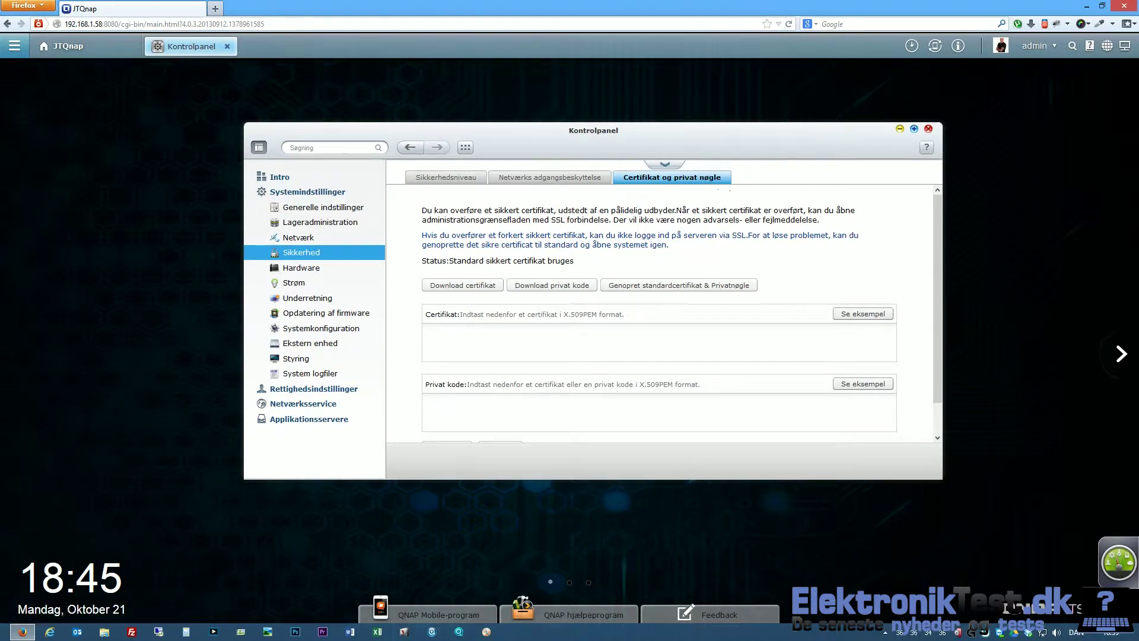
{"action": "scroll", "coordinate": [906, 252], "scroll_direction": "down", "scroll_amount": 1}
{"action": "scroll", "coordinate": [906, 251], "scroll_direction": "up", "scroll_amount": 1}
Review the Hardware settings for general options, the alarm buzzer and the Smart ventilator fan control
{"action": "left_click", "coordinate": [300, 268]}
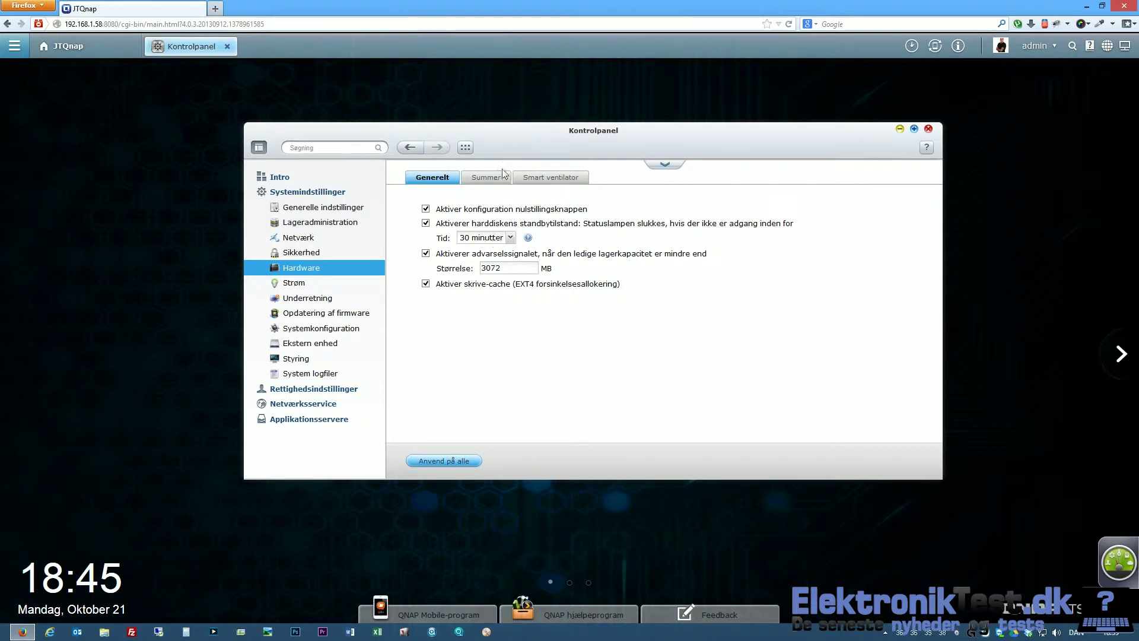
{"action": "left_click", "coordinate": [483, 180]}
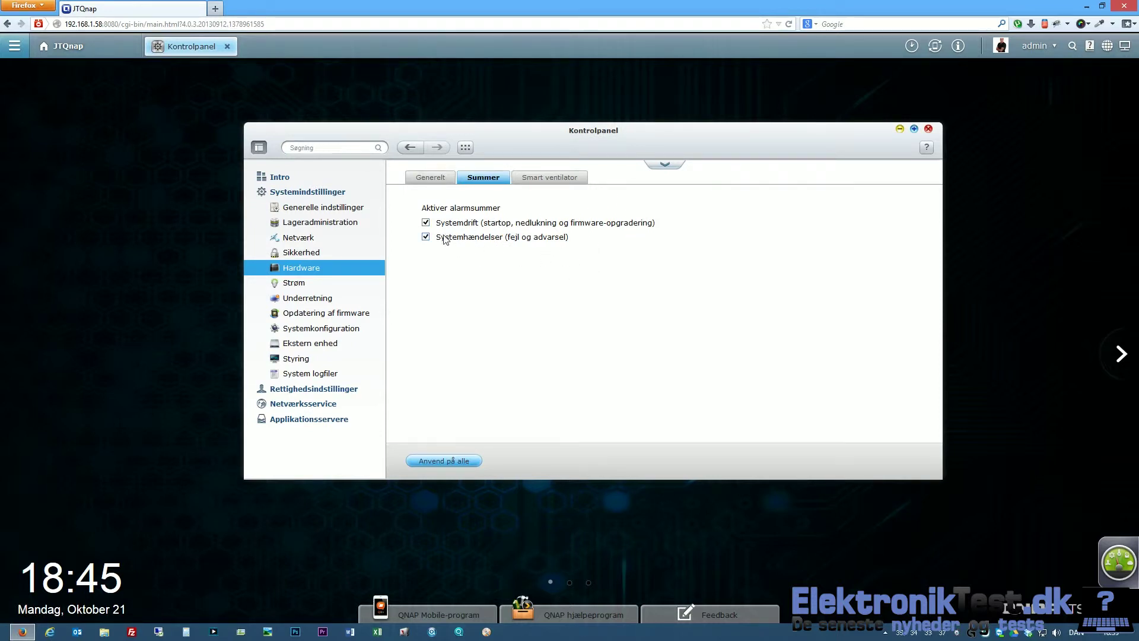
{"action": "left_click", "coordinate": [545, 180]}
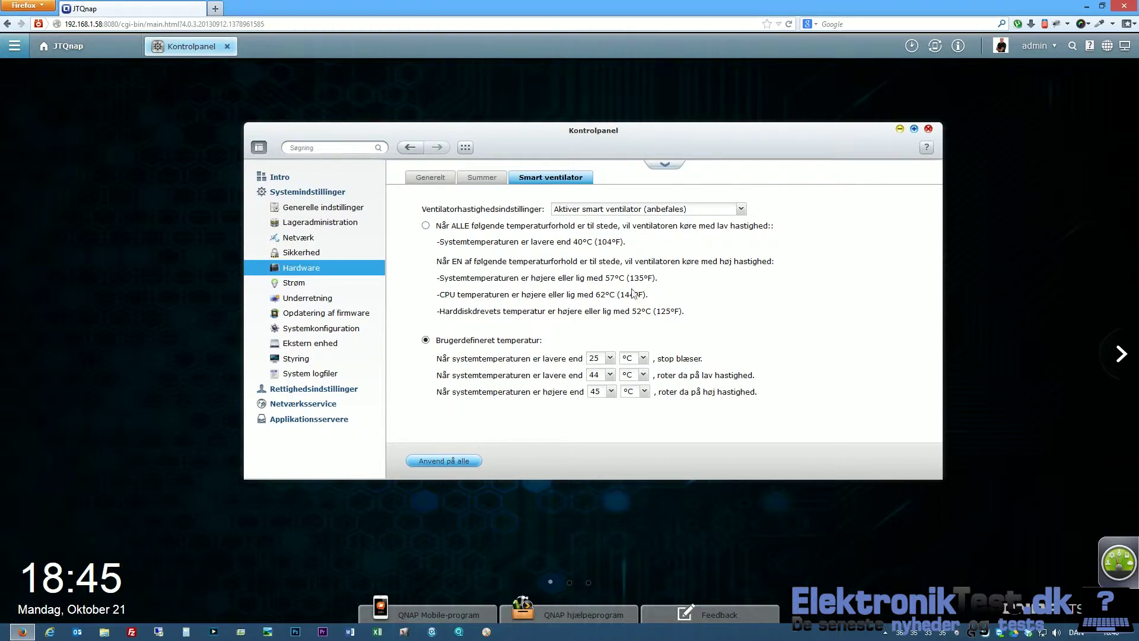
Try a custom system temperature threshold of 34 °C for stopping the fan
{"action": "left_click", "coordinate": [611, 359]}
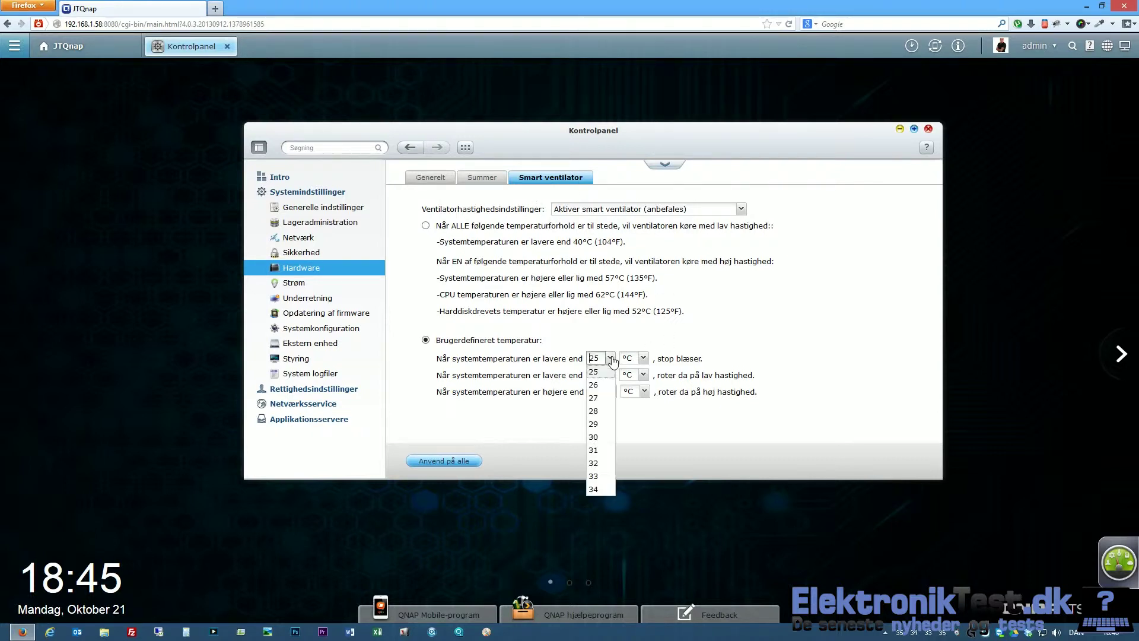
{"action": "left_click", "coordinate": [596, 489]}
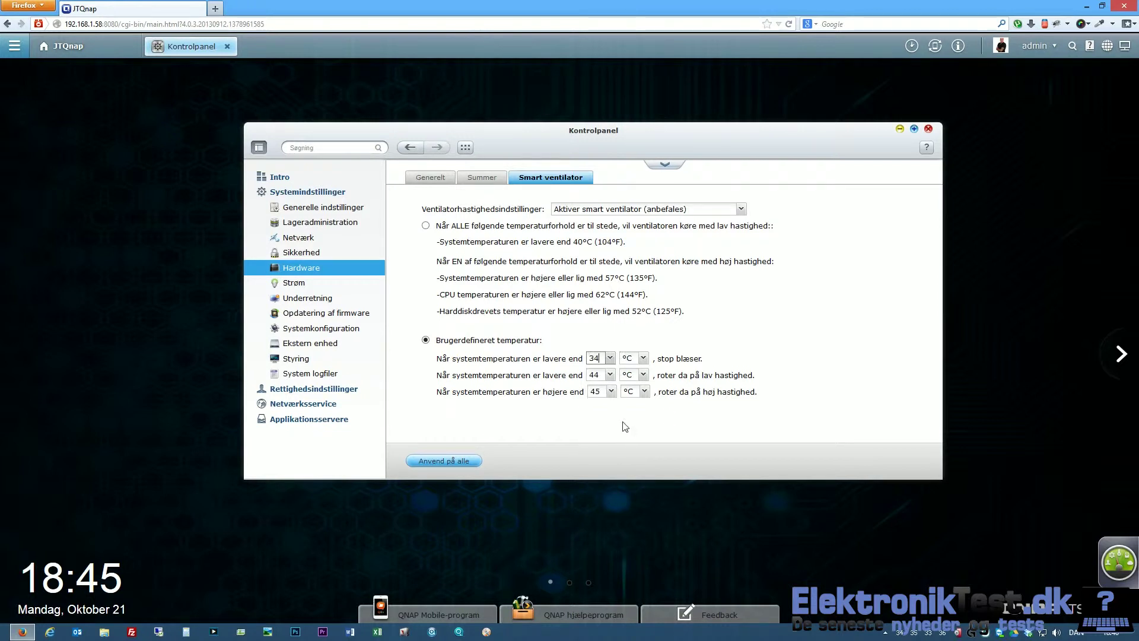
Leave the Hardware settings without saving the fan change and view the EuP configuration in the Strøm settings
{"action": "left_click", "coordinate": [309, 285]}
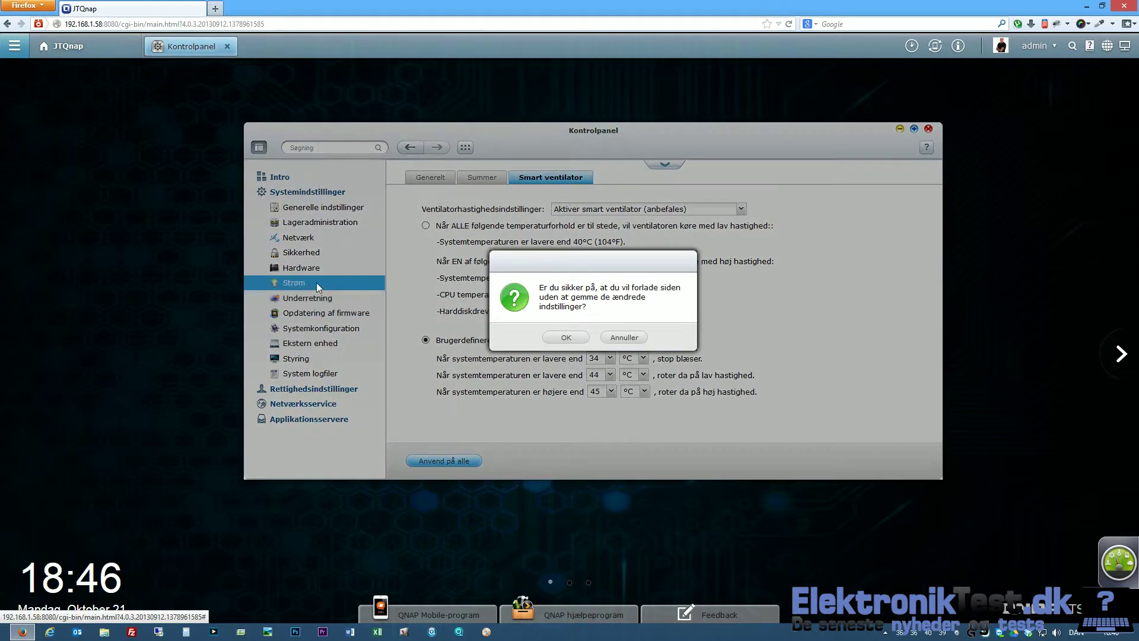
{"action": "left_click", "coordinate": [587, 343]}
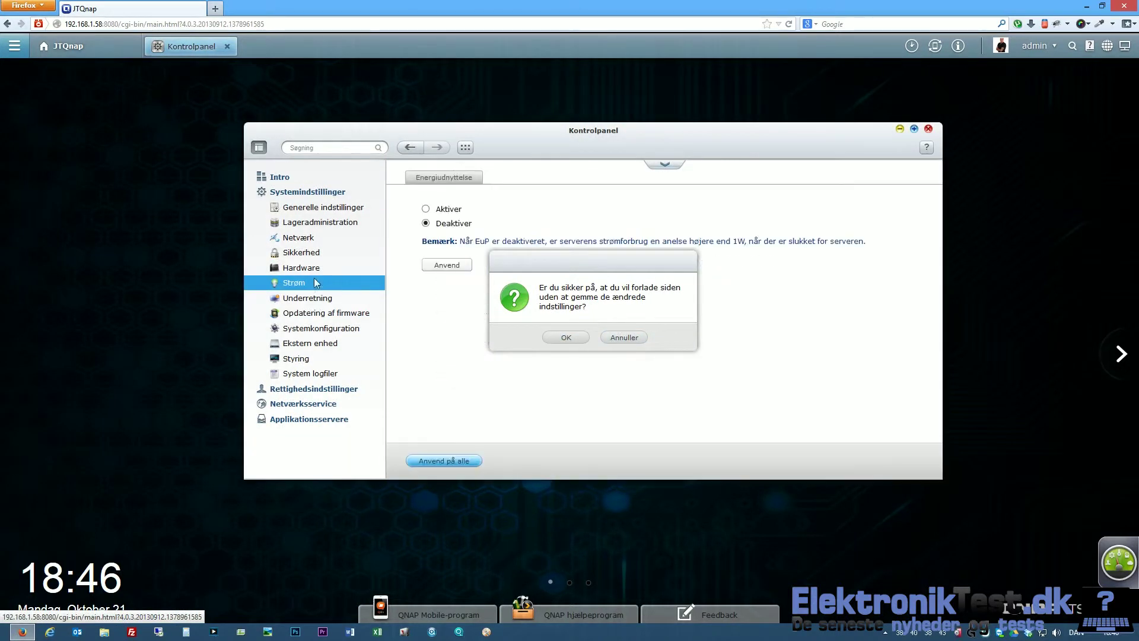
{"action": "left_click", "coordinate": [585, 342]}
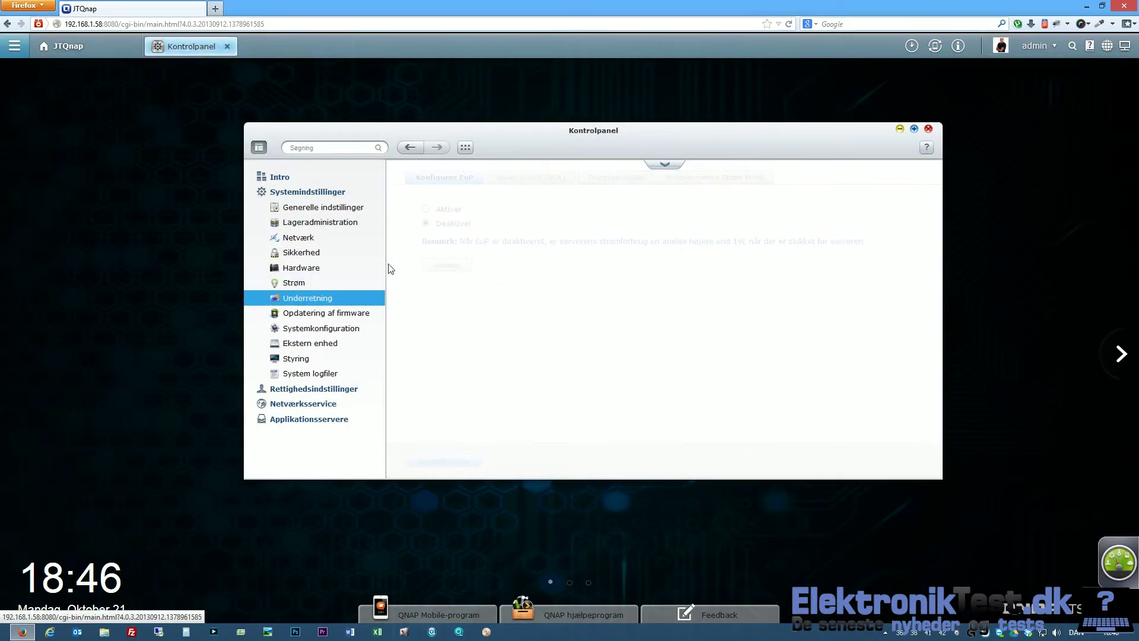
{"action": "left_click", "coordinate": [304, 284]}
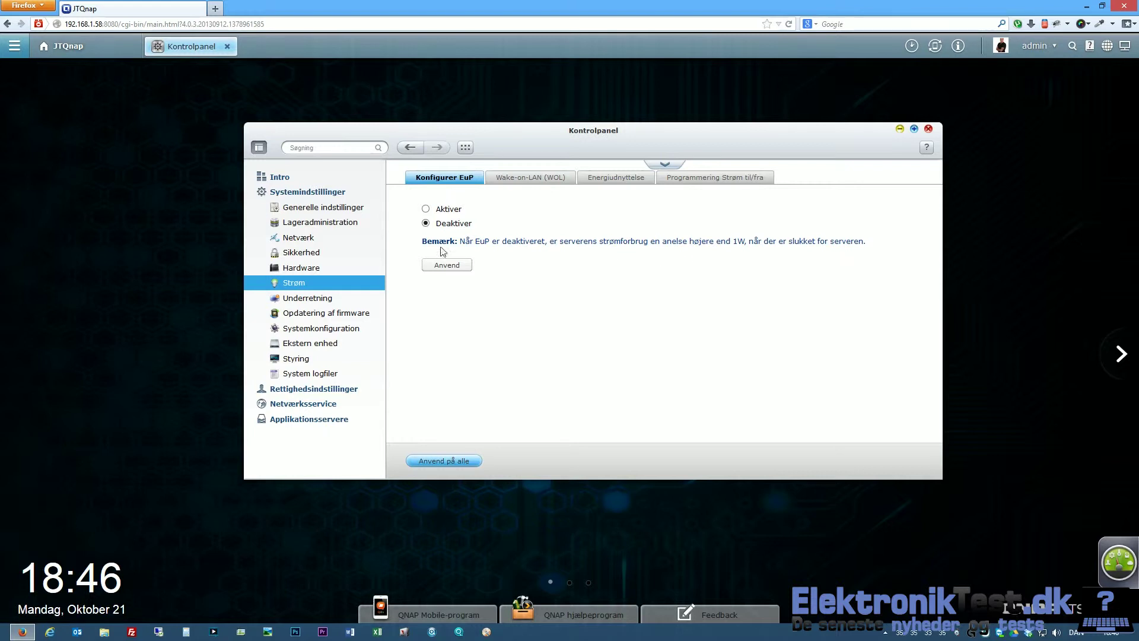
Review the Wake-on-LAN, Energiudnyttelse and Programmering Strøm til/fra pages of the Strøm settings
{"action": "left_click", "coordinate": [510, 178]}
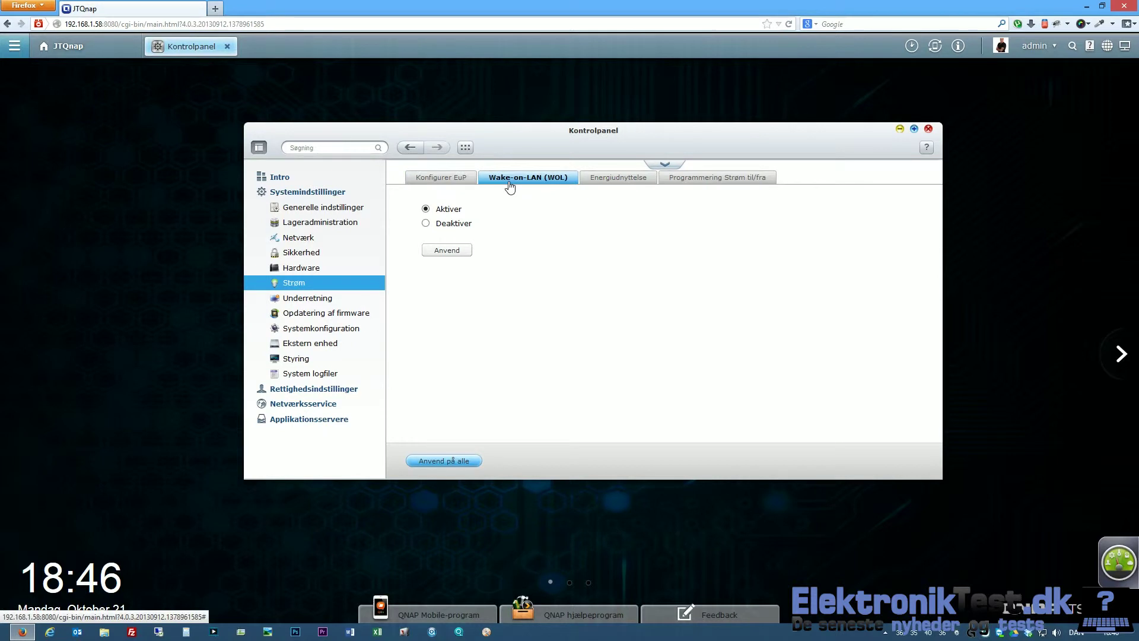
{"action": "left_click", "coordinate": [620, 181]}
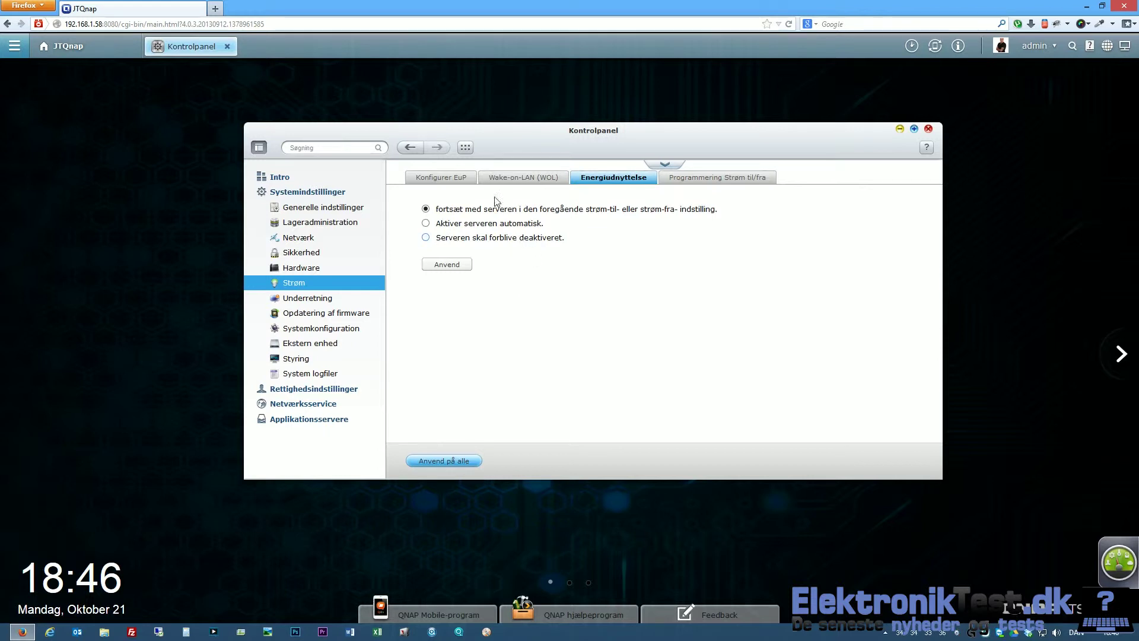
{"action": "left_click", "coordinate": [686, 188]}
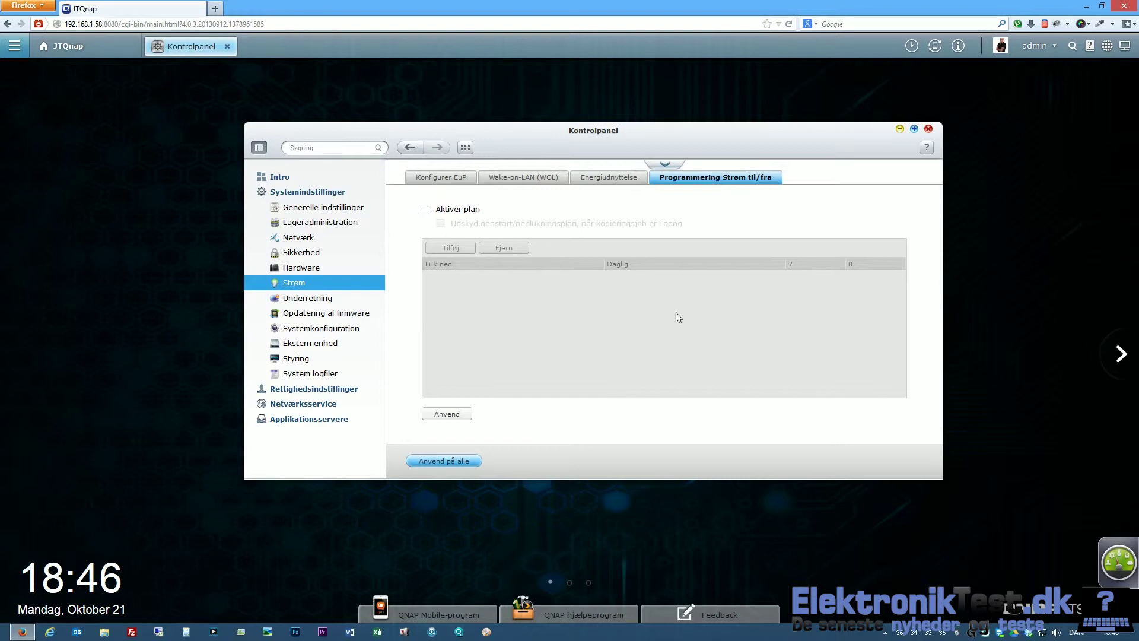
Review the SMTP and SMSC server configuration in the Underretning settings and request the Besked page
{"action": "left_click", "coordinate": [298, 296]}
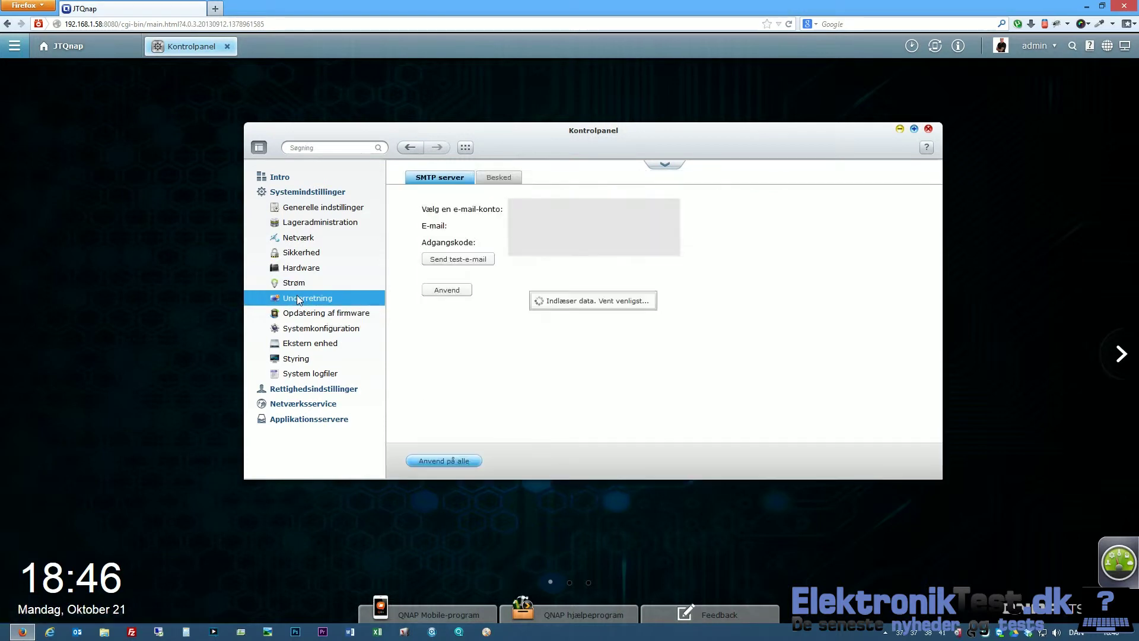
{"action": "left_click", "coordinate": [505, 178]}
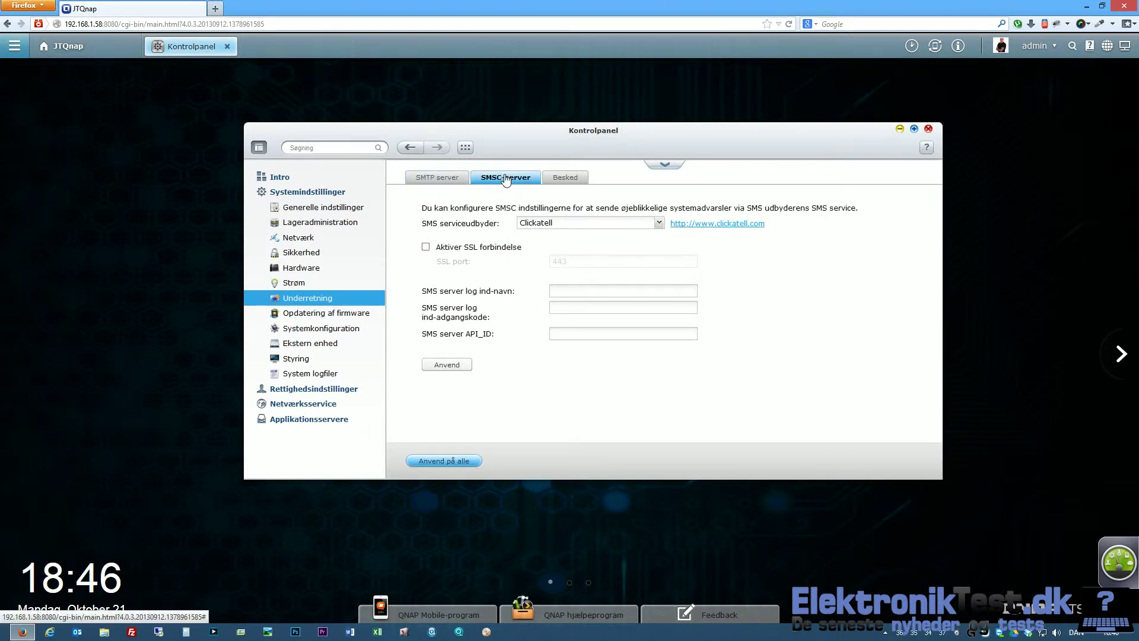
{"action": "left_click", "coordinate": [564, 181]}
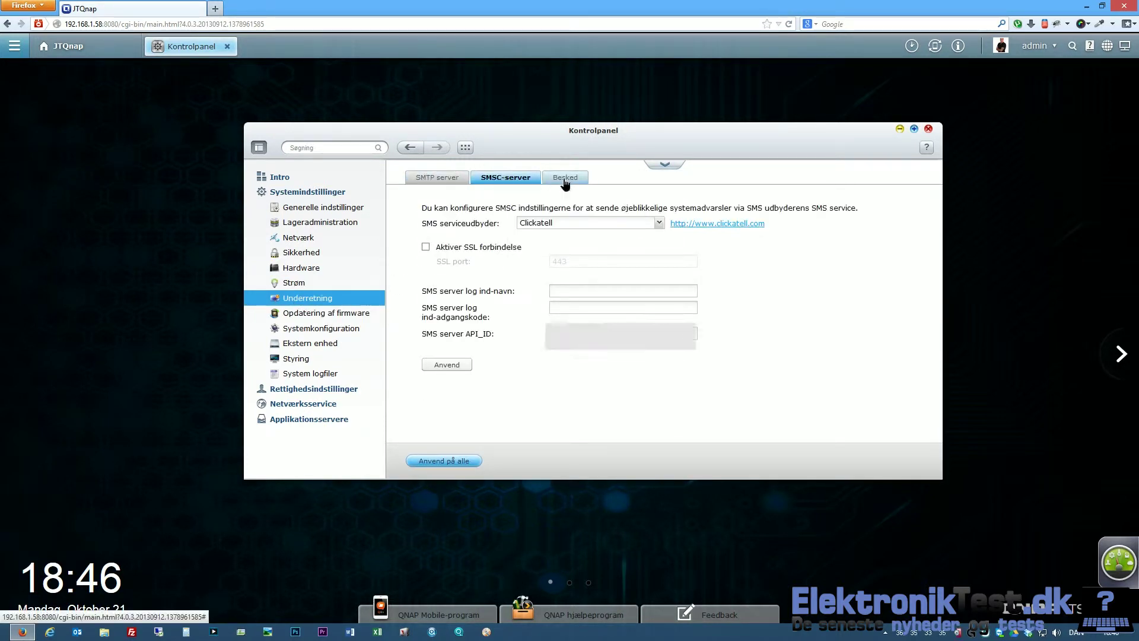
Check for a firmware update under Live opdatering and review the manual Opdatering af firmware page
{"action": "left_click", "coordinate": [289, 316]}
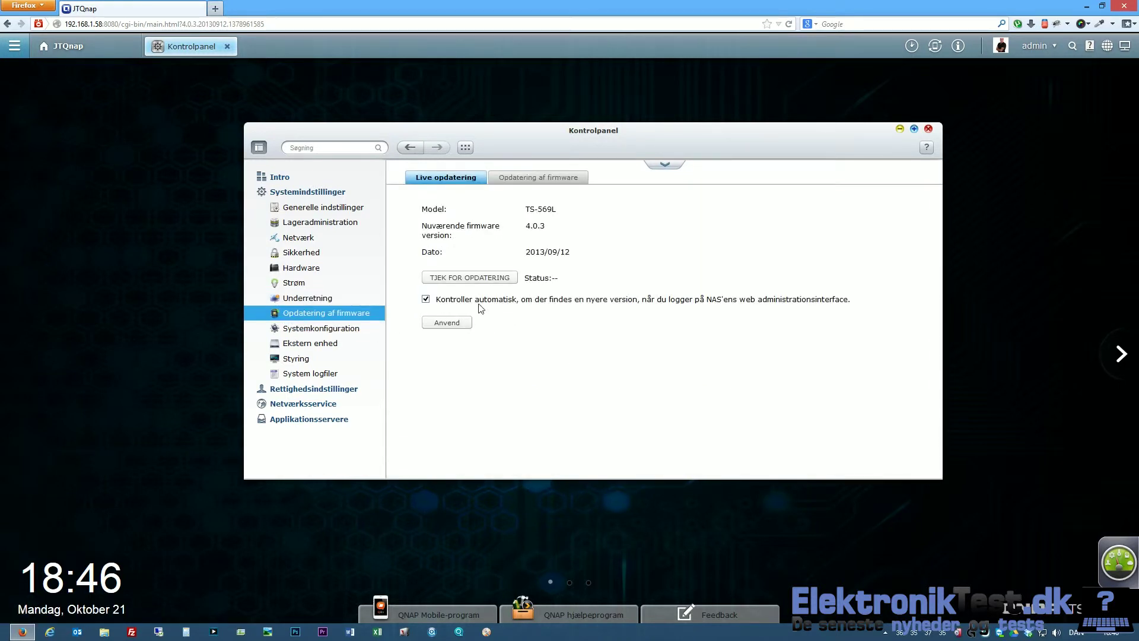
{"action": "left_click", "coordinate": [492, 277]}
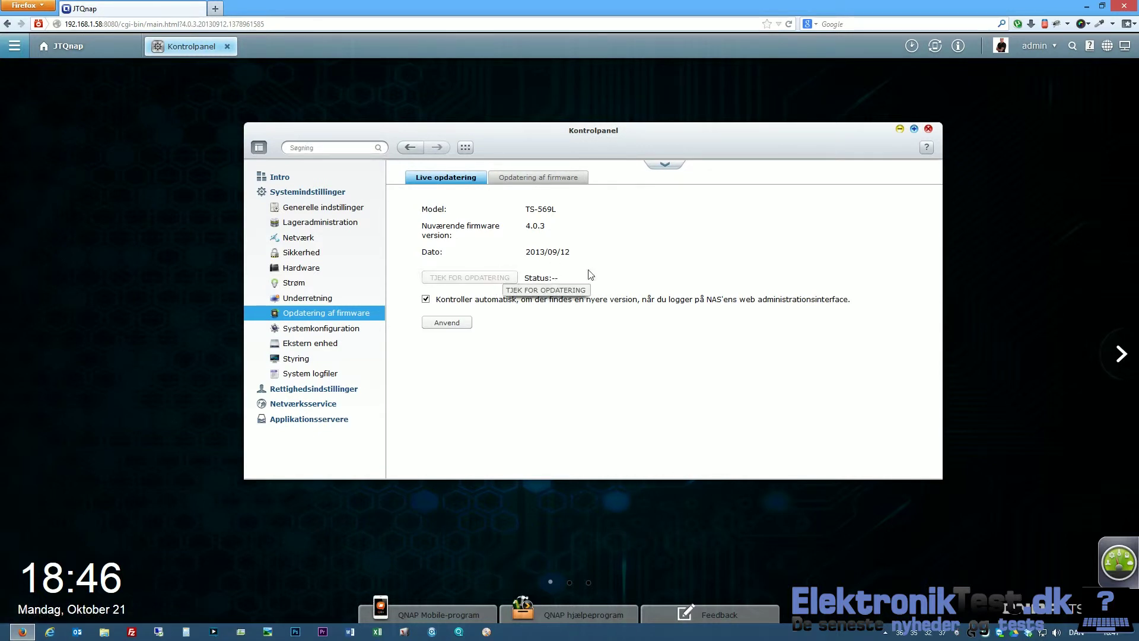
{"action": "left_click", "coordinate": [595, 337]}
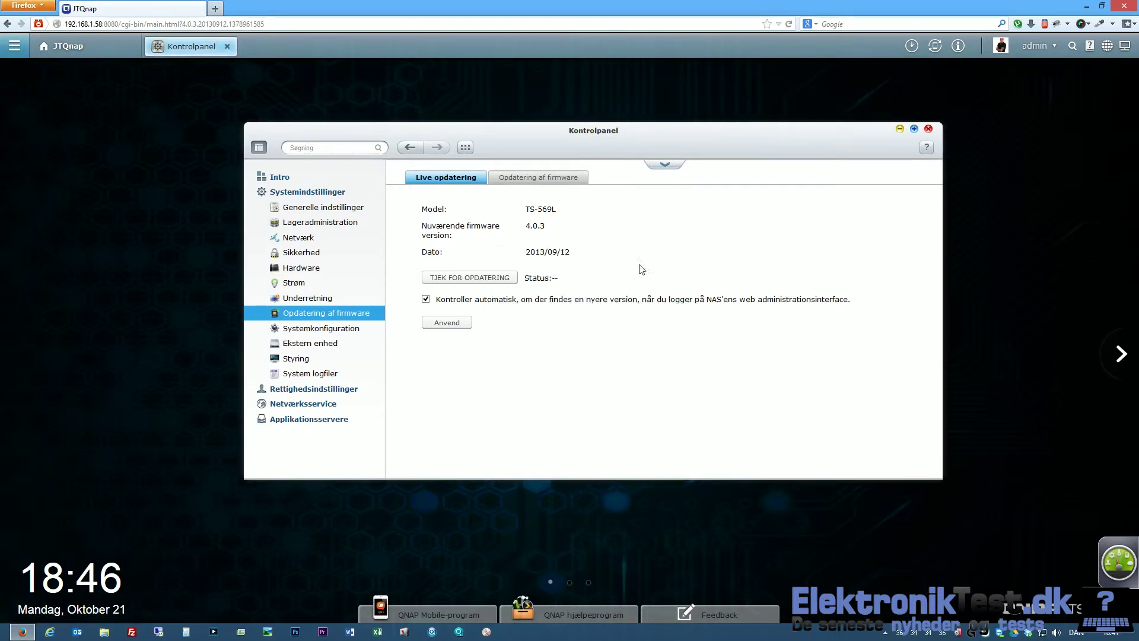
{"action": "left_click", "coordinate": [524, 180]}
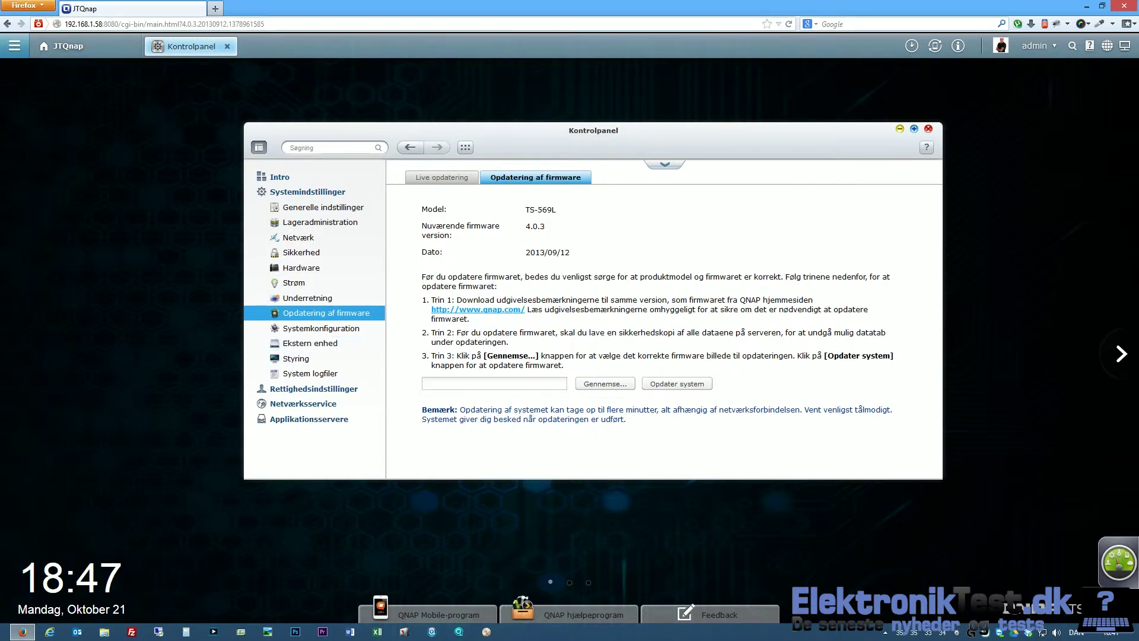
Review the Systemkonfiguration backup and restore options, plus the external storage, USB printer and UPS pages of Ekstern enhed
{"action": "left_click", "coordinate": [341, 332]}
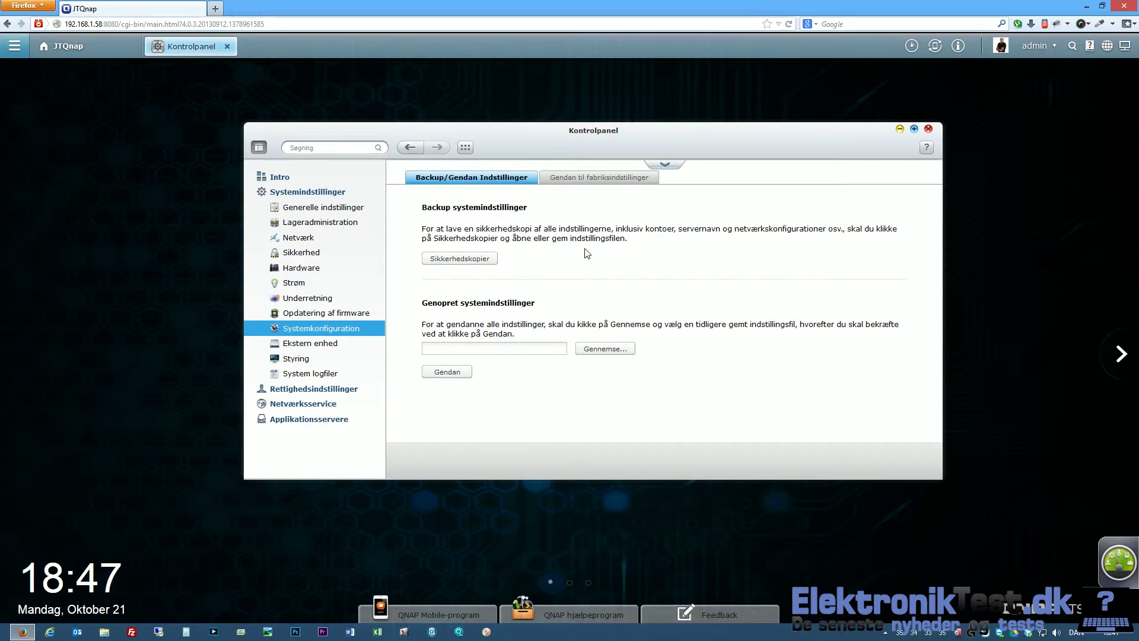
{"action": "left_click", "coordinate": [306, 344]}
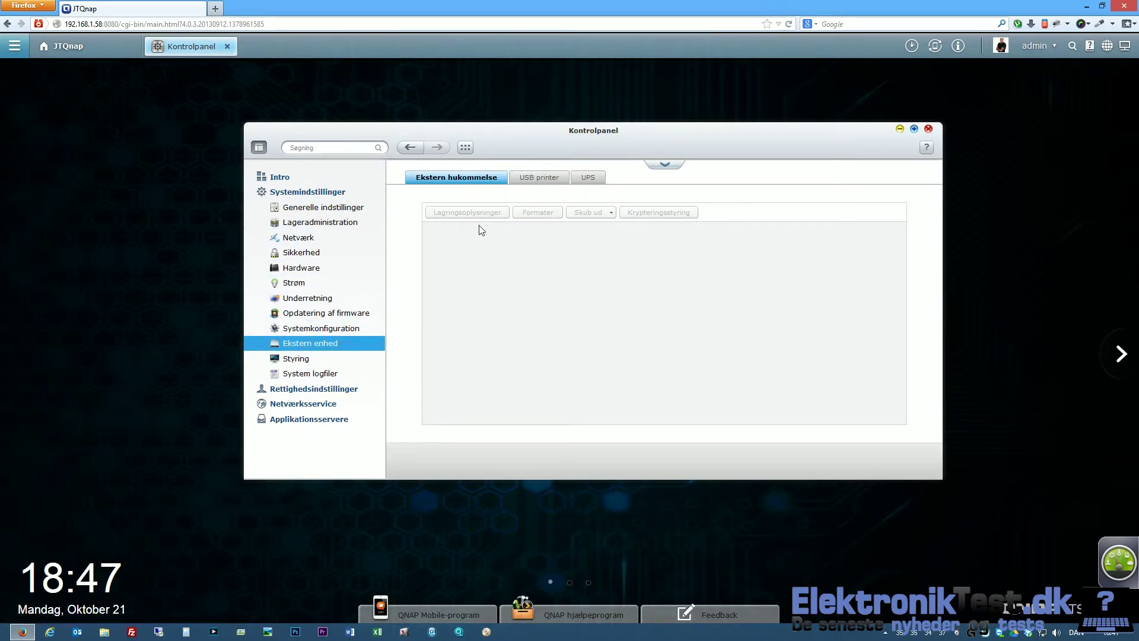
{"action": "left_click", "coordinate": [562, 181]}
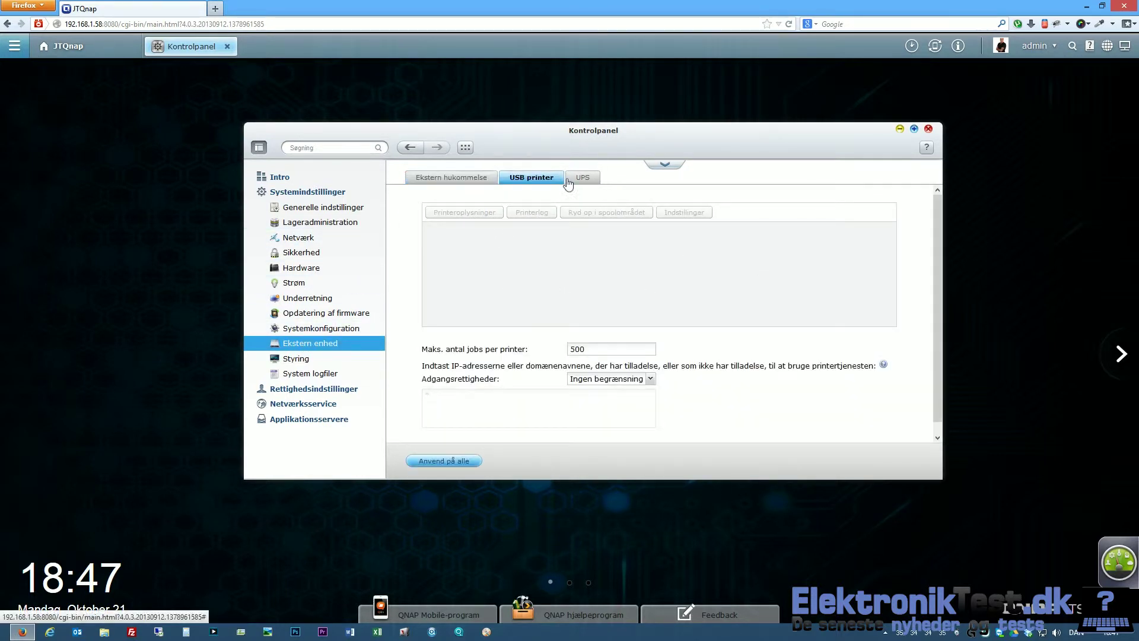
{"action": "left_click", "coordinate": [583, 179]}
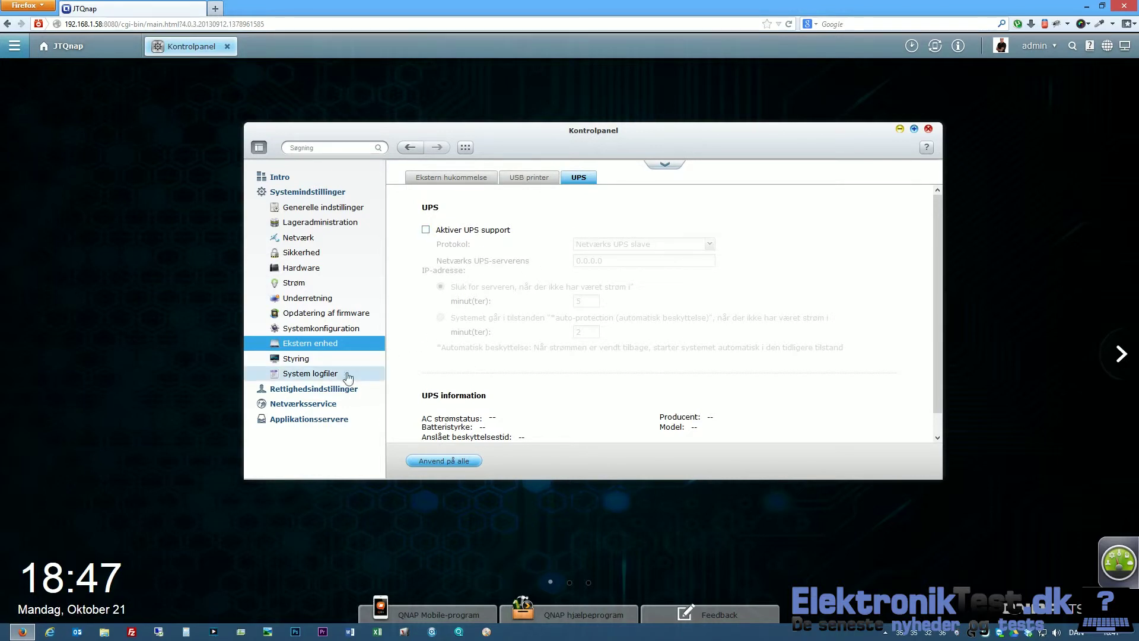
Open Styring and review its system information, network status, system service and hardware information pages
{"action": "left_click", "coordinate": [307, 360]}
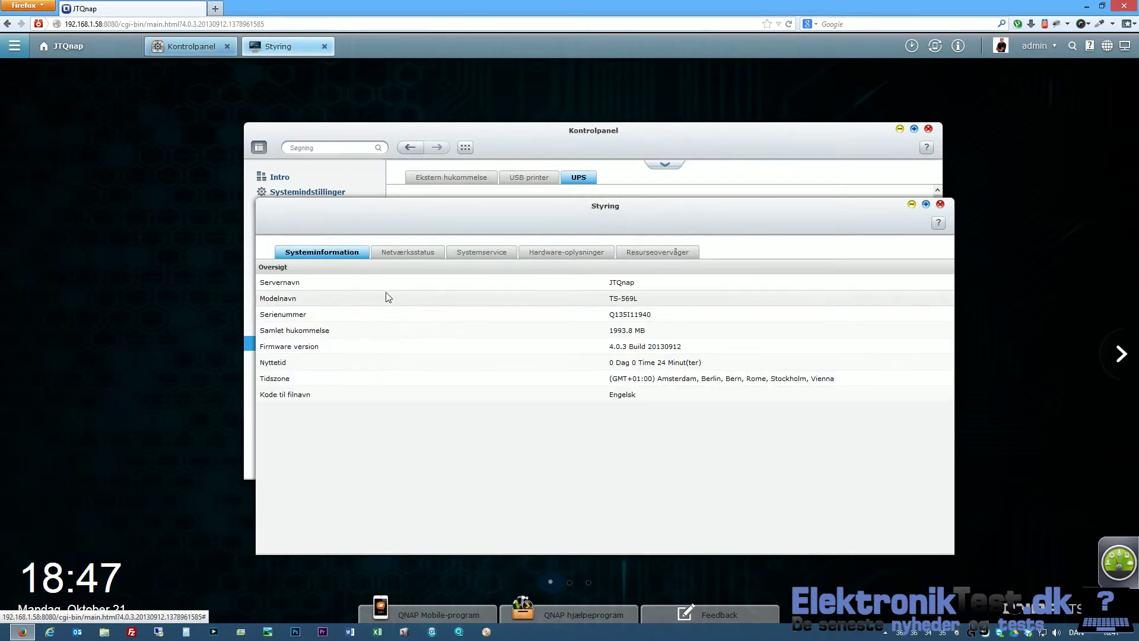
{"action": "left_click", "coordinate": [388, 260]}
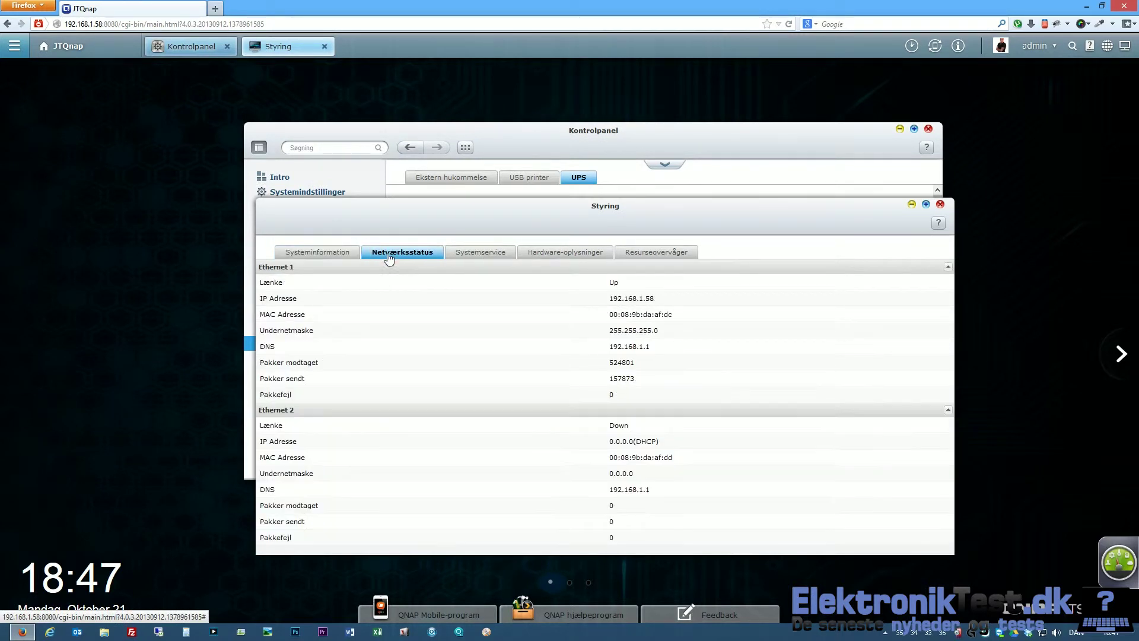
{"action": "left_click", "coordinate": [501, 255]}
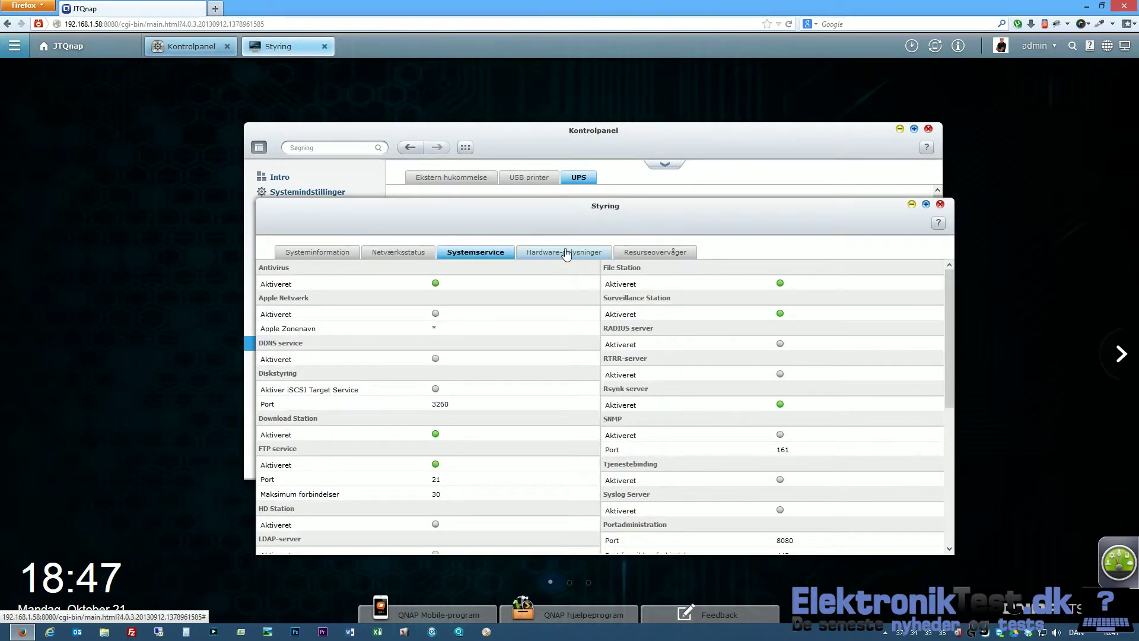
{"action": "left_click", "coordinate": [566, 253]}
Examine CPU, disk and memory usage in Styring's Resurseovervåger, and close the Styring window
{"action": "left_click", "coordinate": [649, 254]}
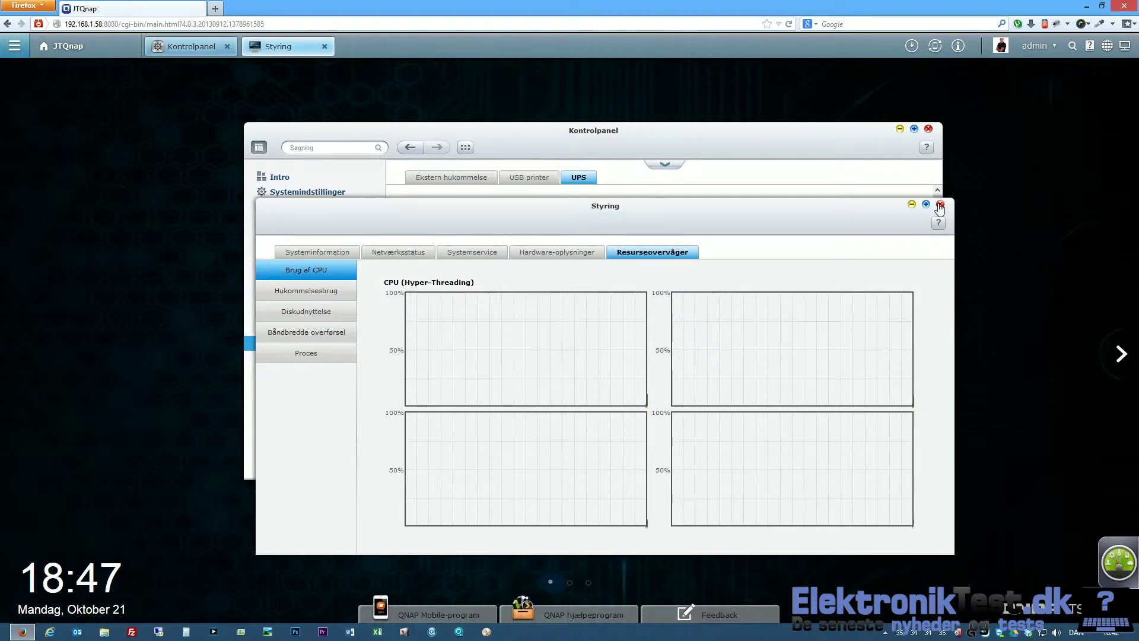
{"action": "left_click", "coordinate": [315, 311]}
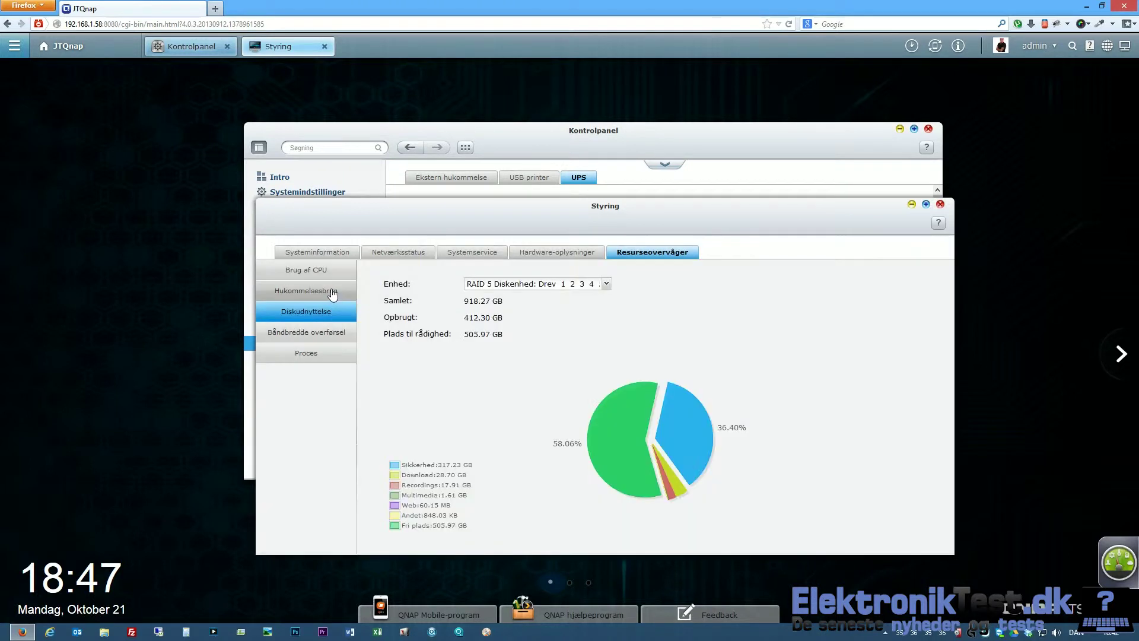
{"action": "left_click", "coordinate": [333, 294]}
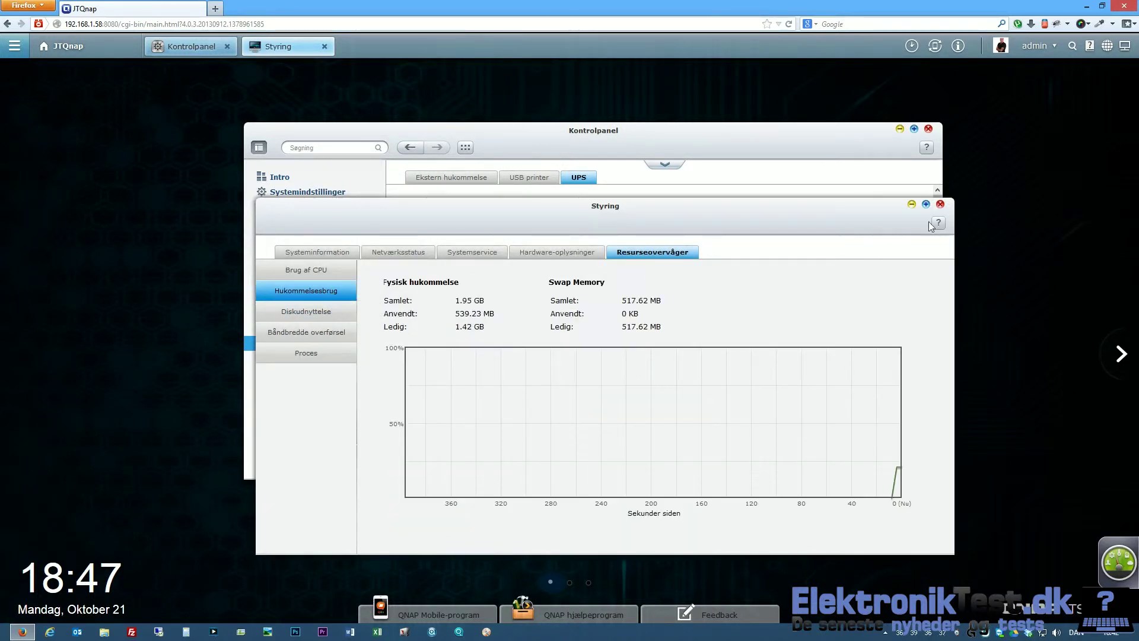
{"action": "left_click", "coordinate": [940, 204]}
View the system event log in System logfiler and close the log window
{"action": "left_click", "coordinate": [324, 362]}
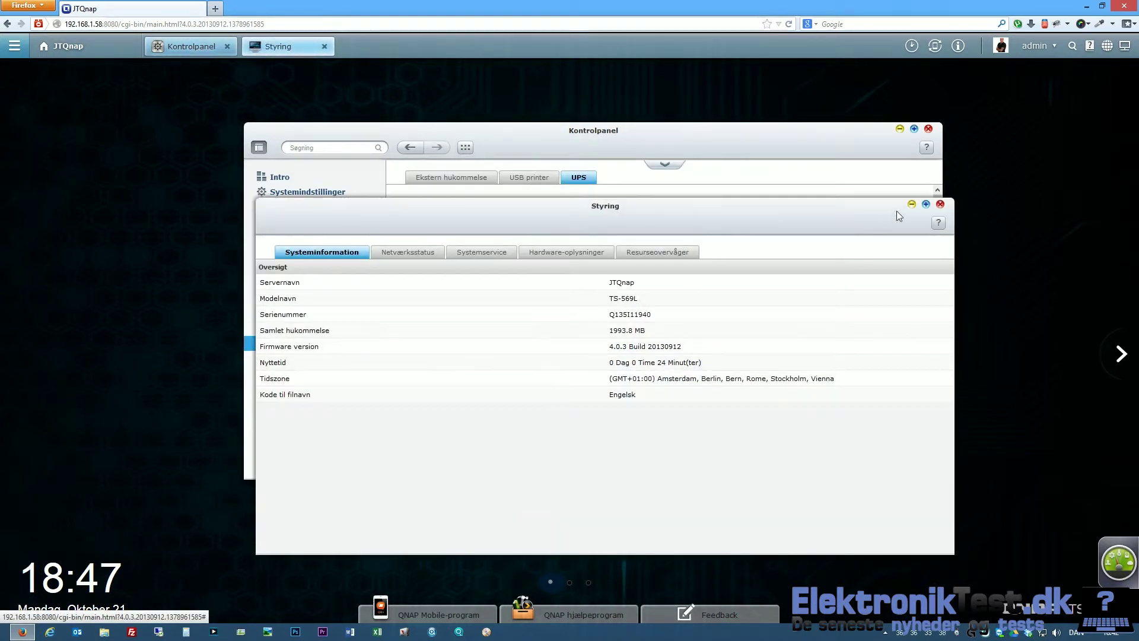
{"action": "left_click", "coordinate": [940, 204]}
{"action": "left_click", "coordinate": [296, 376]}
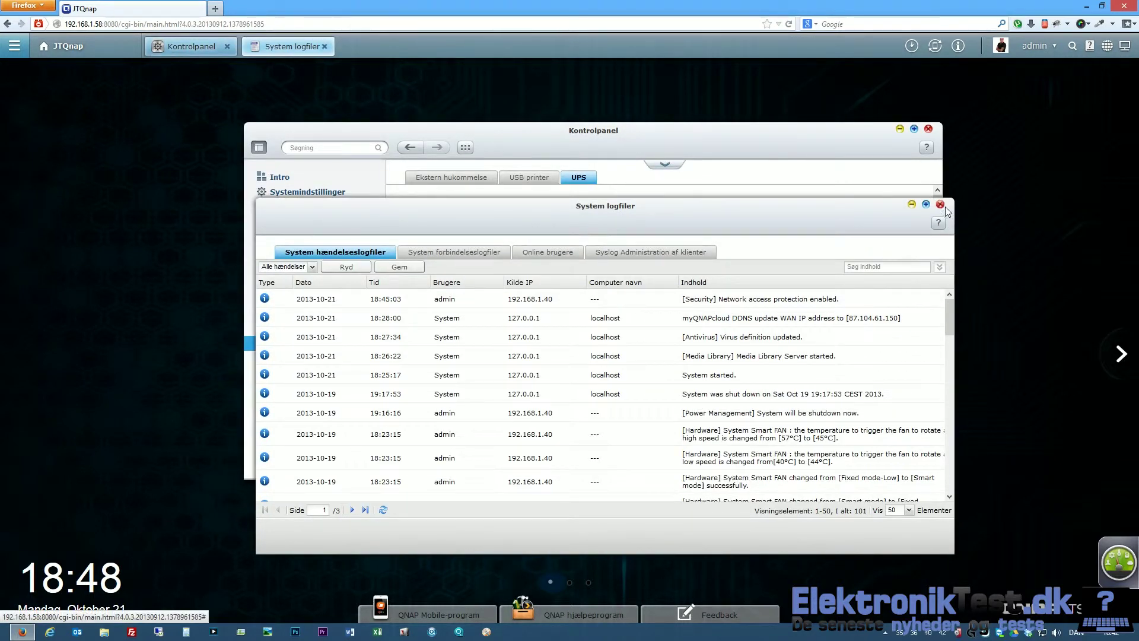
{"action": "left_click", "coordinate": [940, 204]}
Open Brugere in the Rettighedsindstillinger, inspect the form for creating a user, and cancel it
{"action": "left_click", "coordinate": [314, 389]}
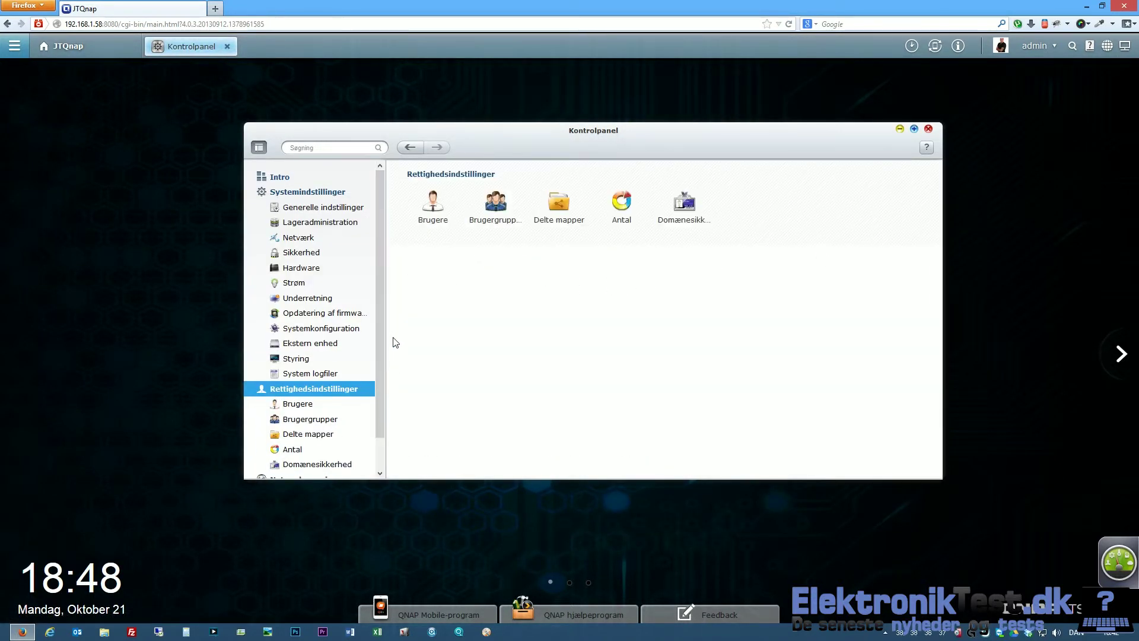
{"action": "left_click", "coordinate": [436, 201]}
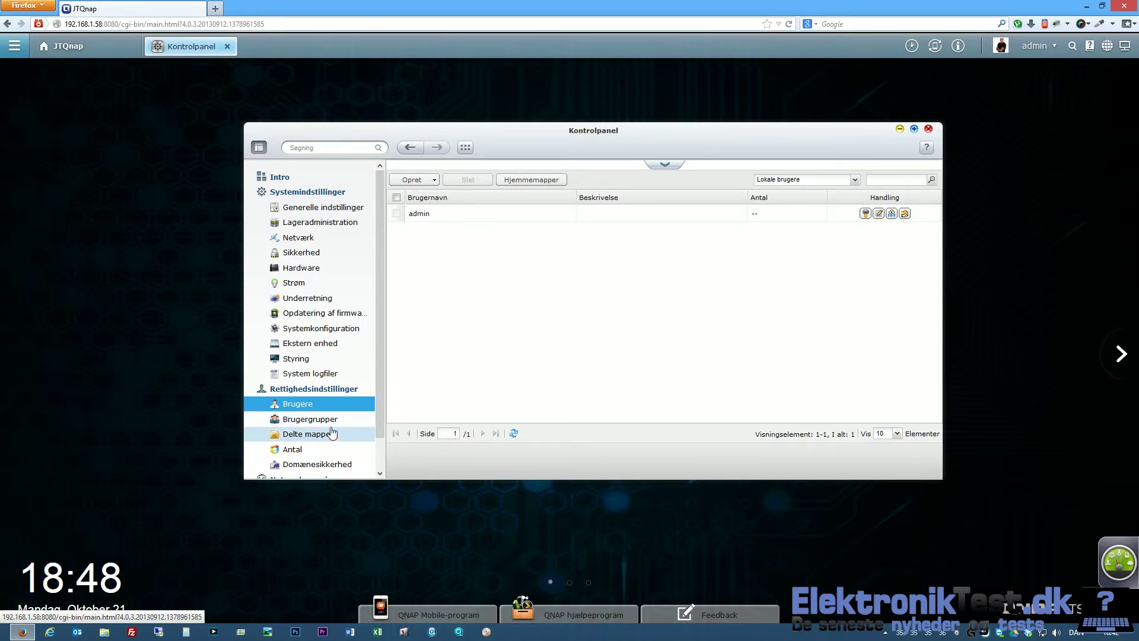
{"action": "left_click", "coordinate": [418, 180]}
{"action": "left_click", "coordinate": [454, 200]}
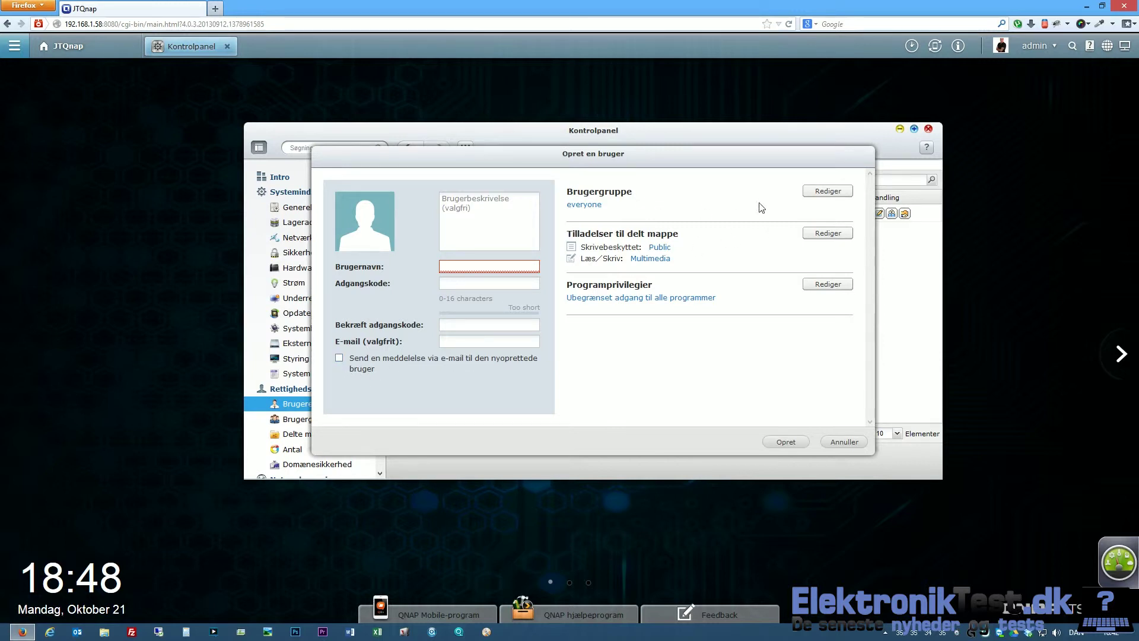
{"action": "left_click", "coordinate": [844, 442]}
Review the Brugergrupper, Delte mapper, Antal and Domænesikkerhed pages of the Rettighedsindstillinger
{"action": "left_click", "coordinate": [304, 421]}
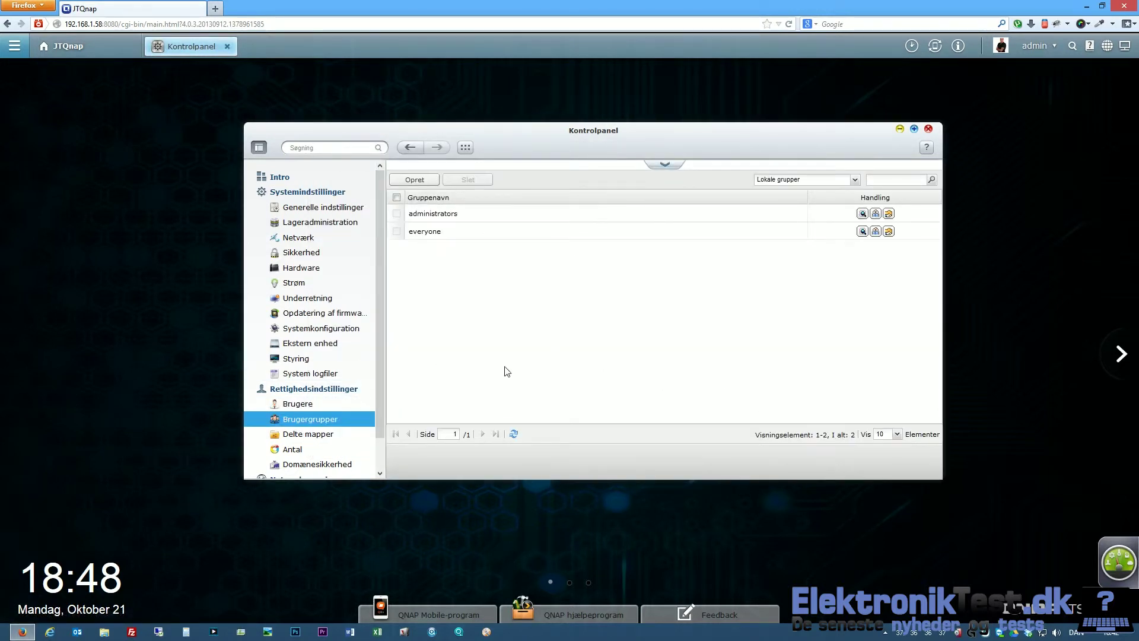
{"action": "left_click", "coordinate": [310, 434]}
{"action": "scroll", "coordinate": [356, 326], "scroll_direction": "down", "scroll_amount": 1}
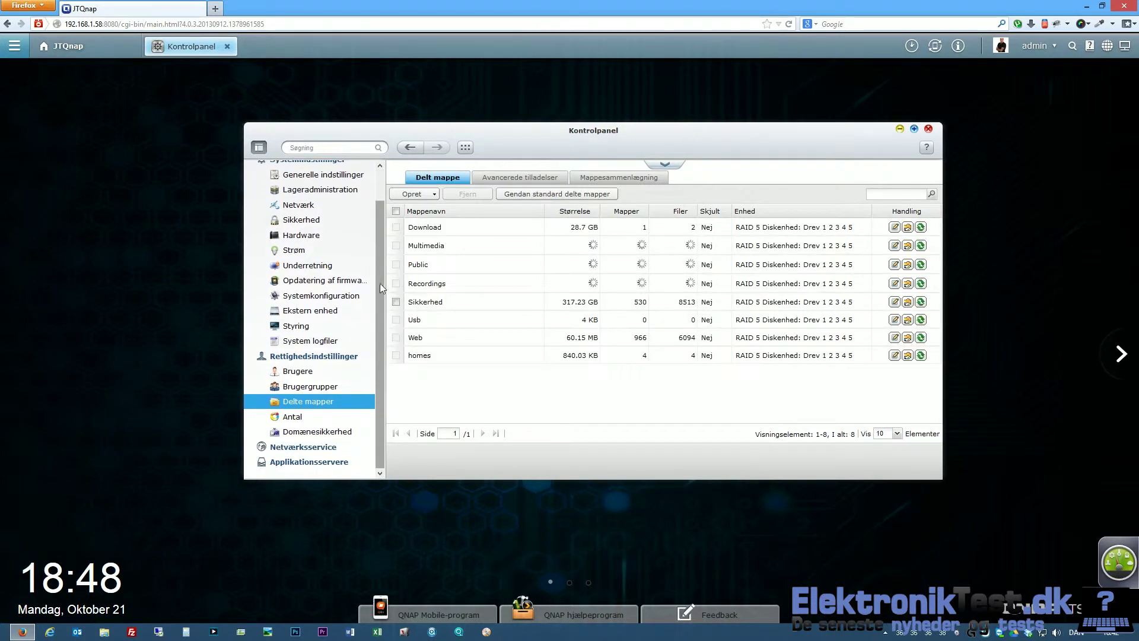
{"action": "left_click", "coordinate": [291, 419]}
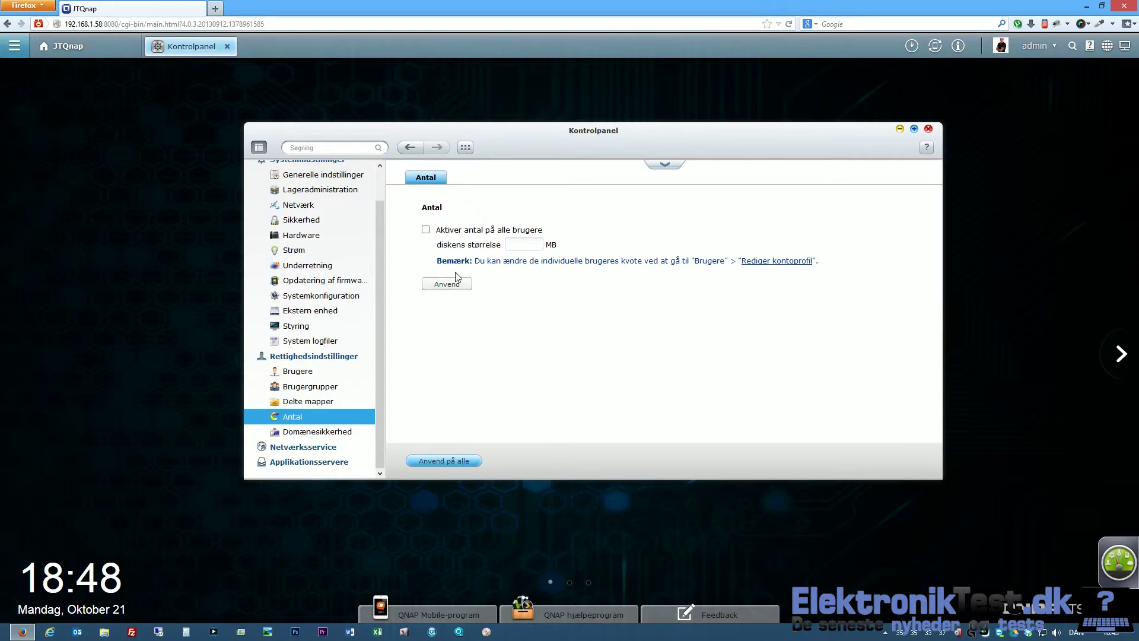
{"action": "left_click", "coordinate": [317, 431]}
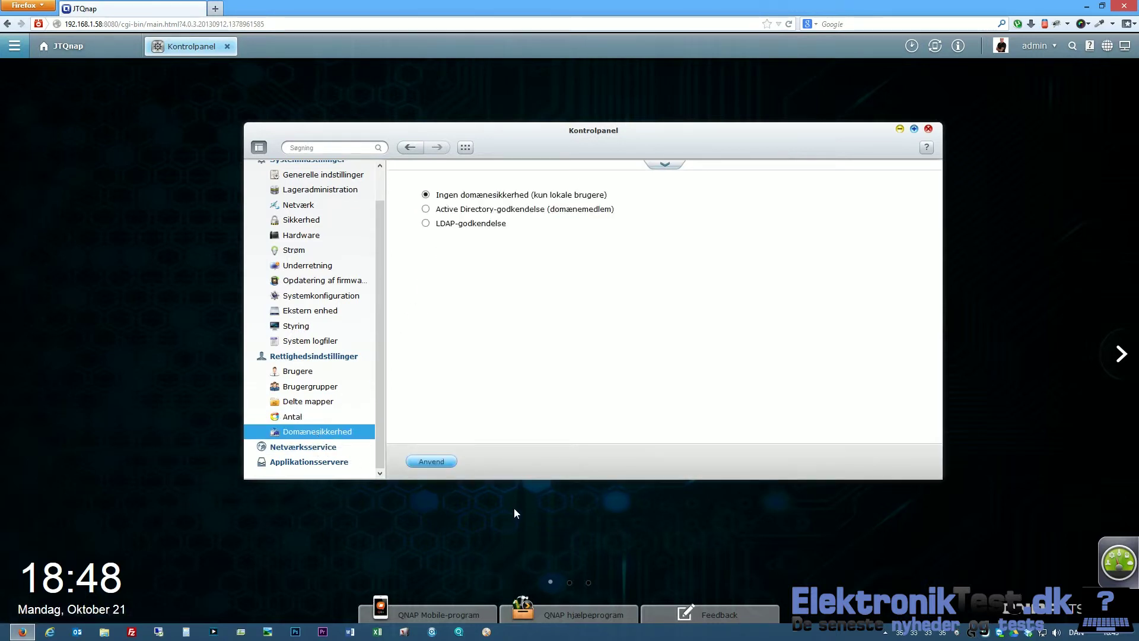
Review the Win/Mac/NFS, FTP, Telnet / SSH and SNMP pages of the Netværksservice settings, including the SNMP MIB section
{"action": "left_click", "coordinate": [300, 449]}
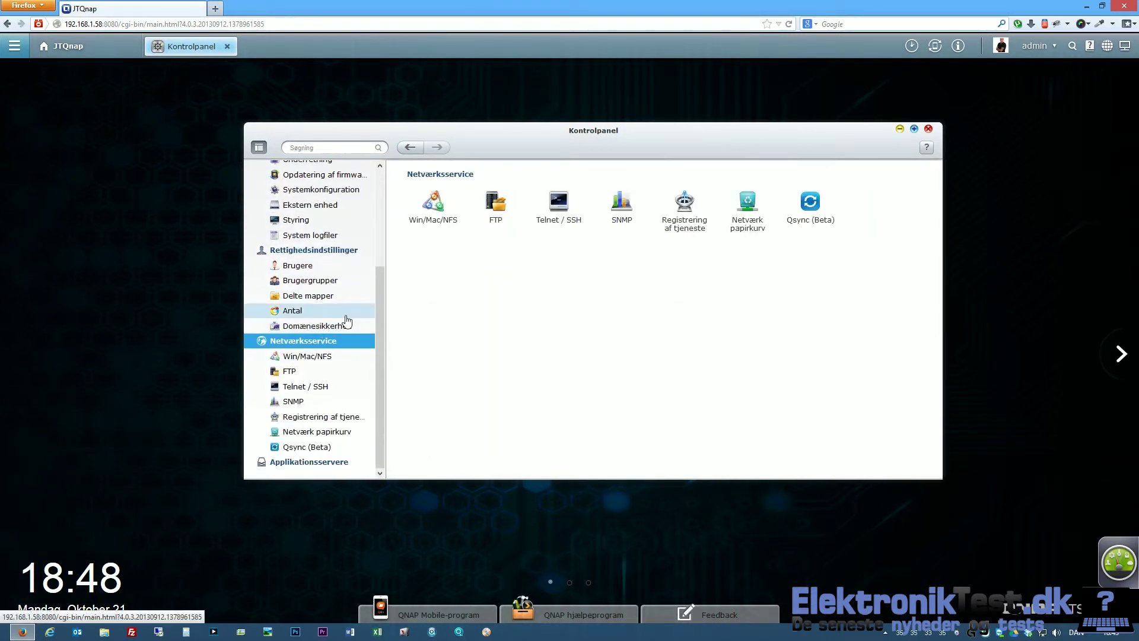
{"action": "left_click", "coordinate": [313, 356]}
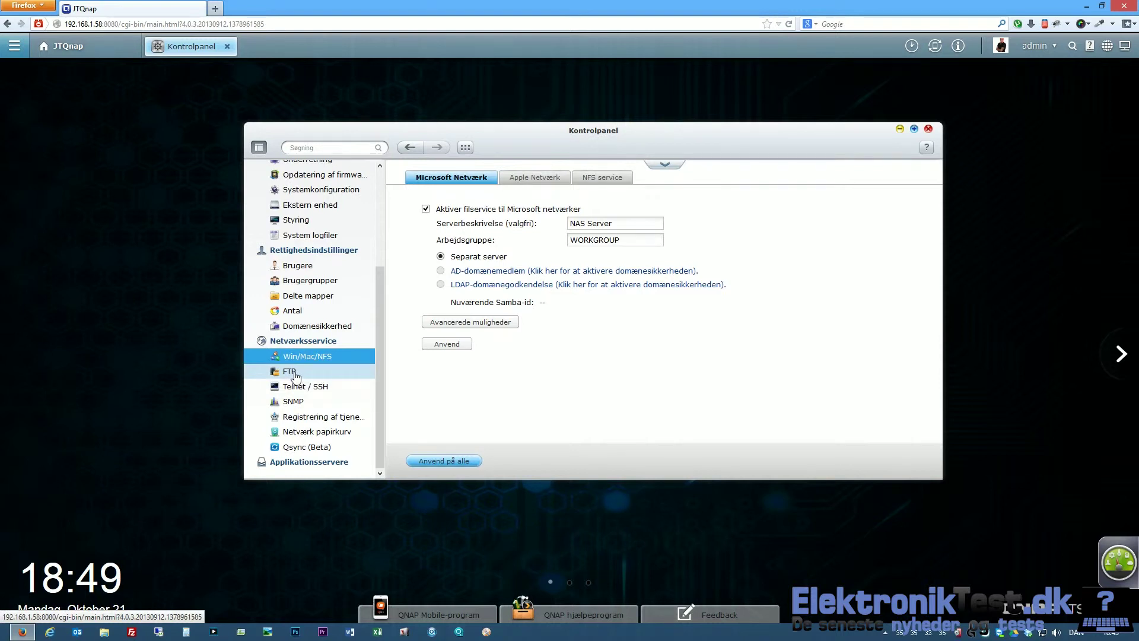
{"action": "left_click", "coordinate": [295, 376]}
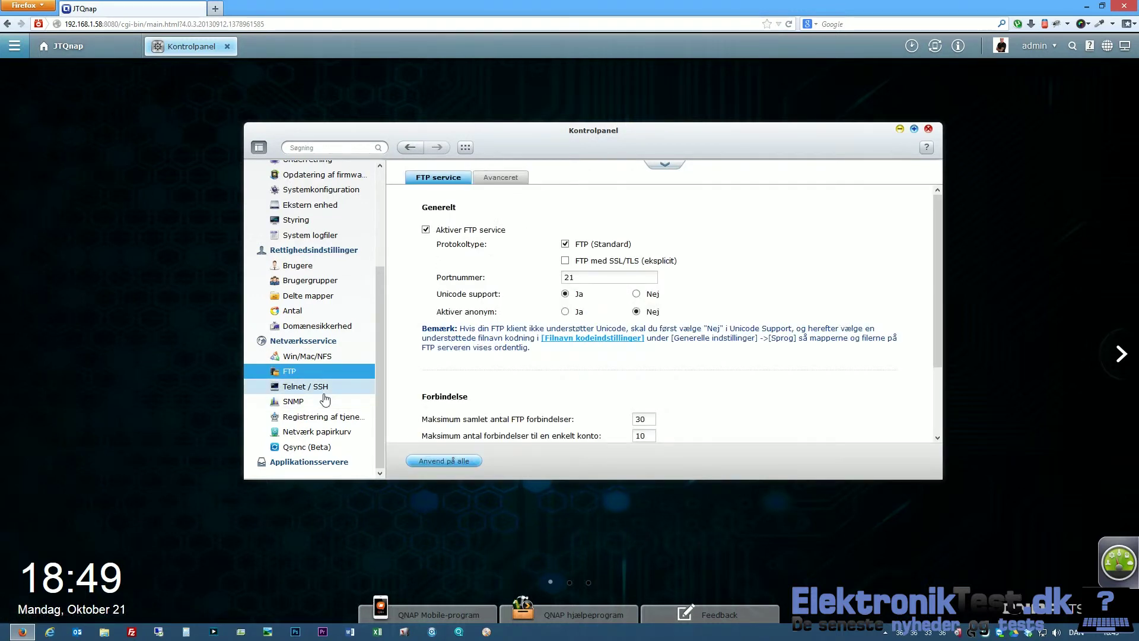
{"action": "left_click", "coordinate": [314, 387]}
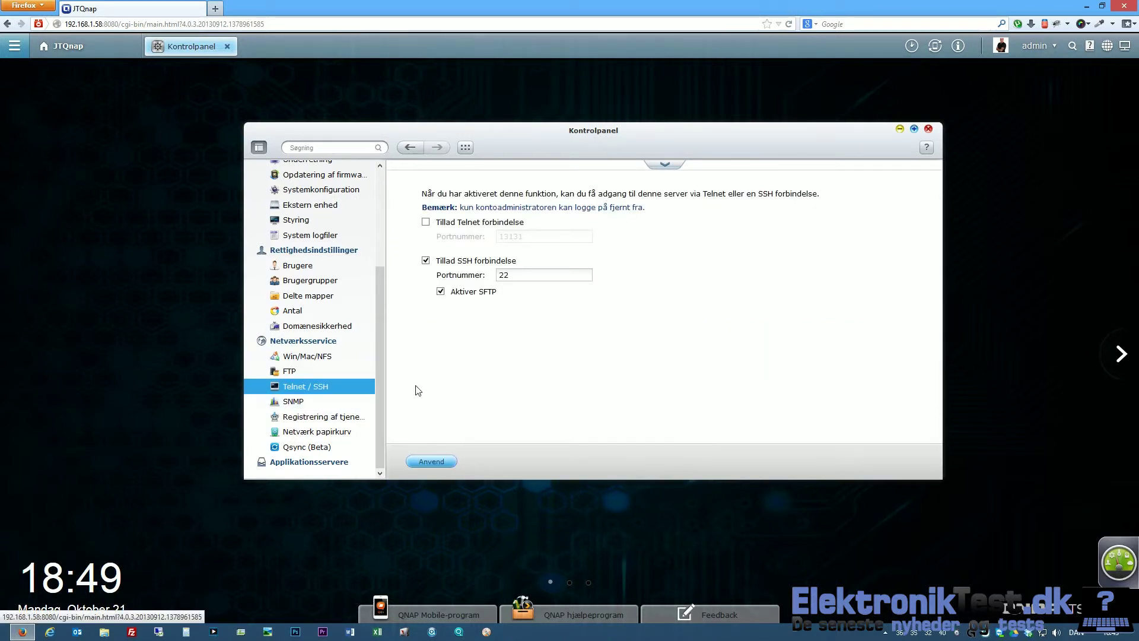
{"action": "left_click", "coordinate": [295, 402]}
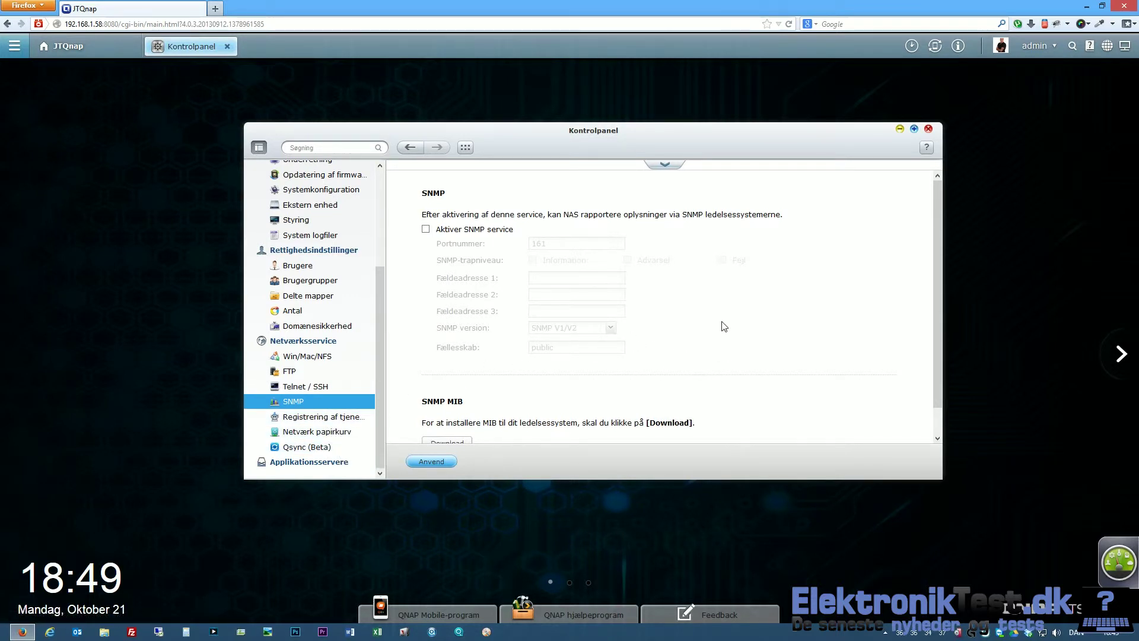
{"action": "scroll", "coordinate": [720, 328], "scroll_direction": "down", "scroll_amount": 1}
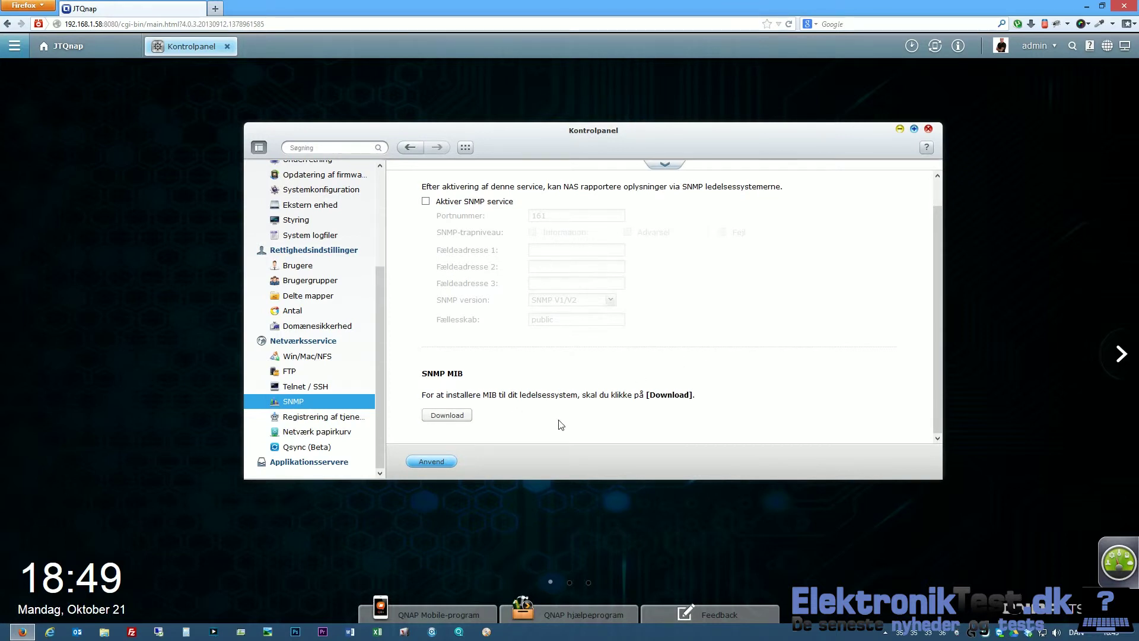
Review the UPnP Discovery Service and Bonjour settings under Registrering af tjeneste, and the Netværk papirkurv page including its emptying section
{"action": "scroll", "coordinate": [560, 424], "scroll_direction": "up", "scroll_amount": 1}
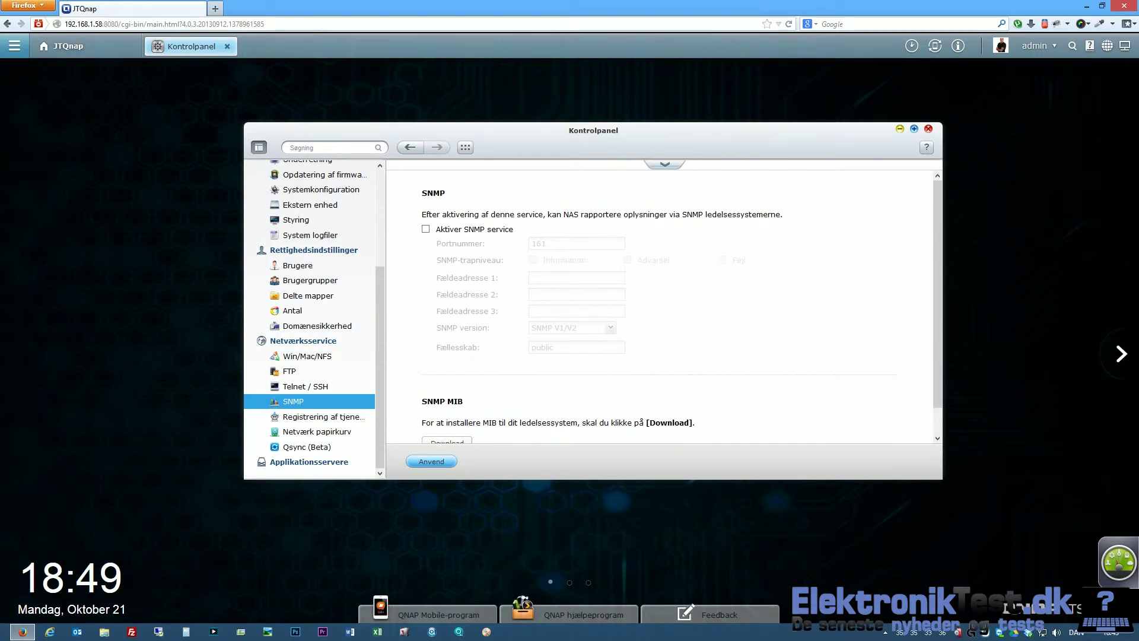
{"action": "left_click", "coordinate": [302, 417]}
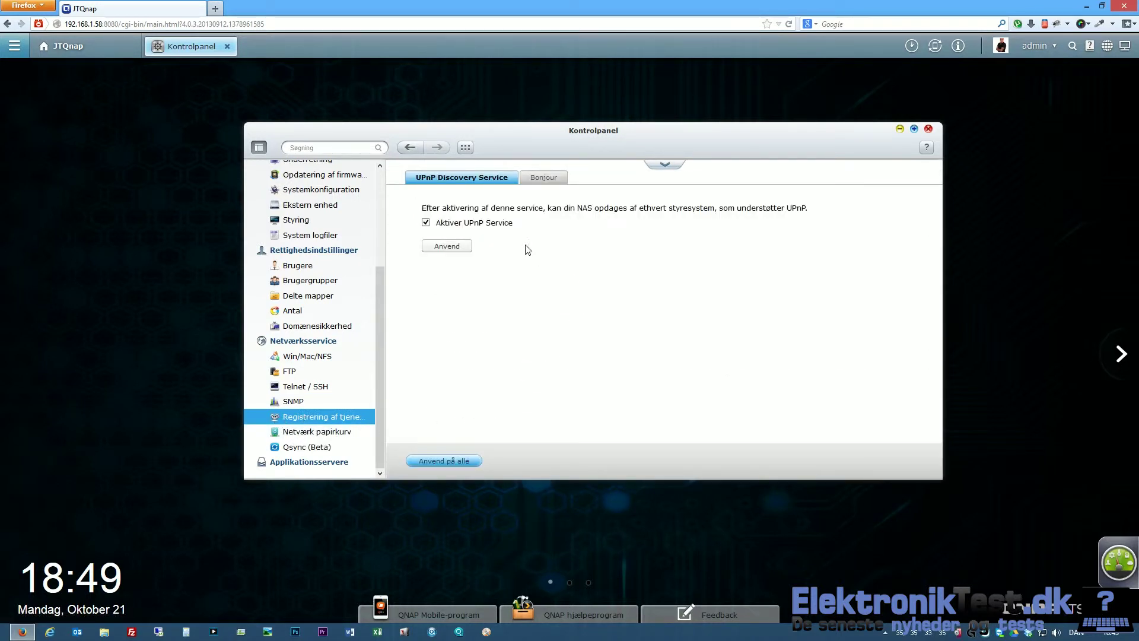
{"action": "left_click", "coordinate": [549, 179]}
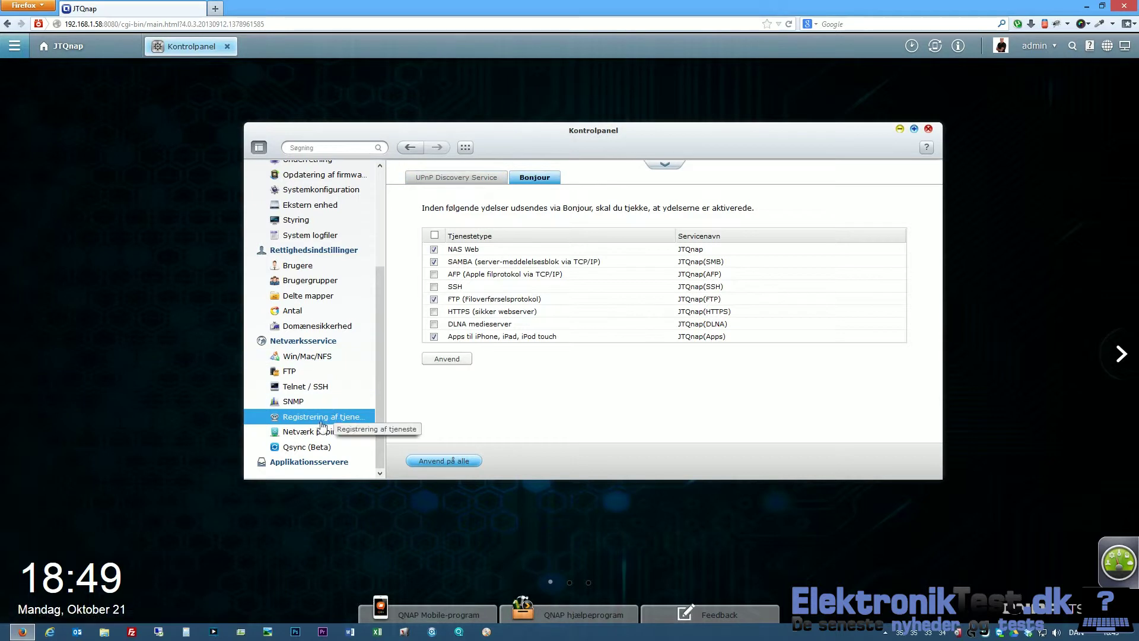
{"action": "left_click", "coordinate": [299, 432]}
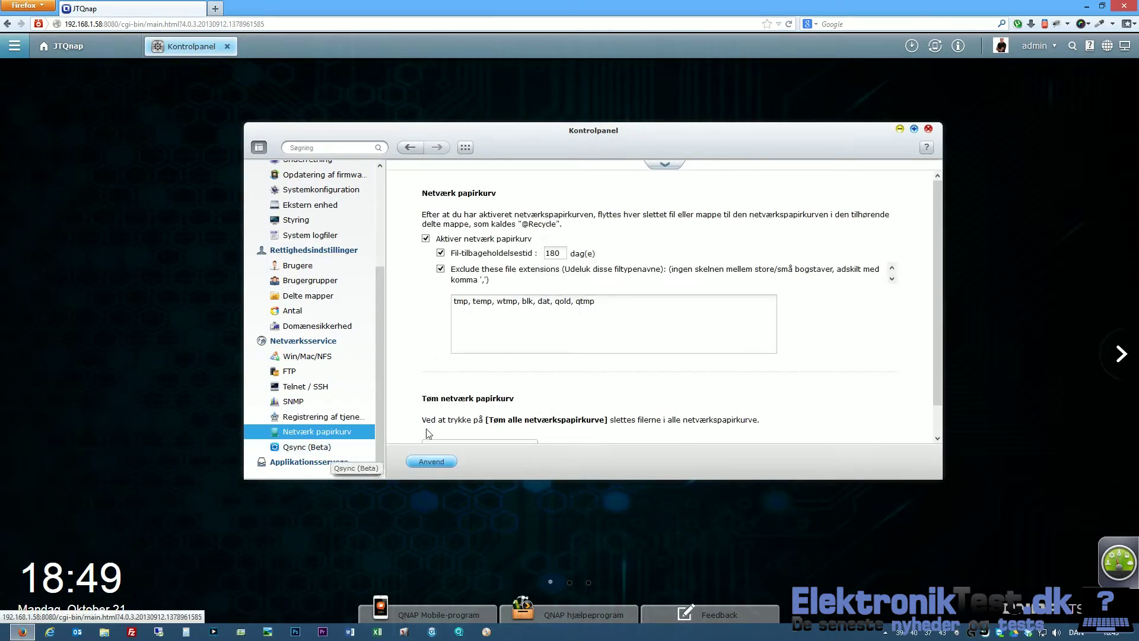
{"action": "scroll", "coordinate": [513, 375], "scroll_direction": "down", "scroll_amount": 1}
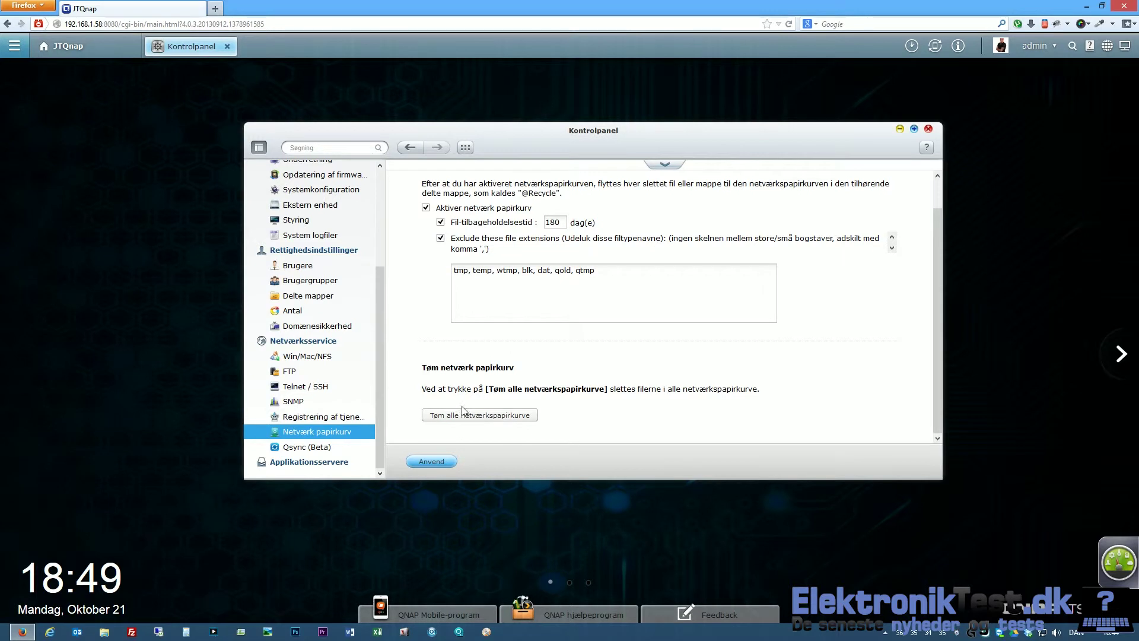
Open Qsync (Beta), inspect its Intro page, the linked myQNAPcloud window and the Brugere page, and close both windows
{"action": "left_click", "coordinate": [310, 448]}
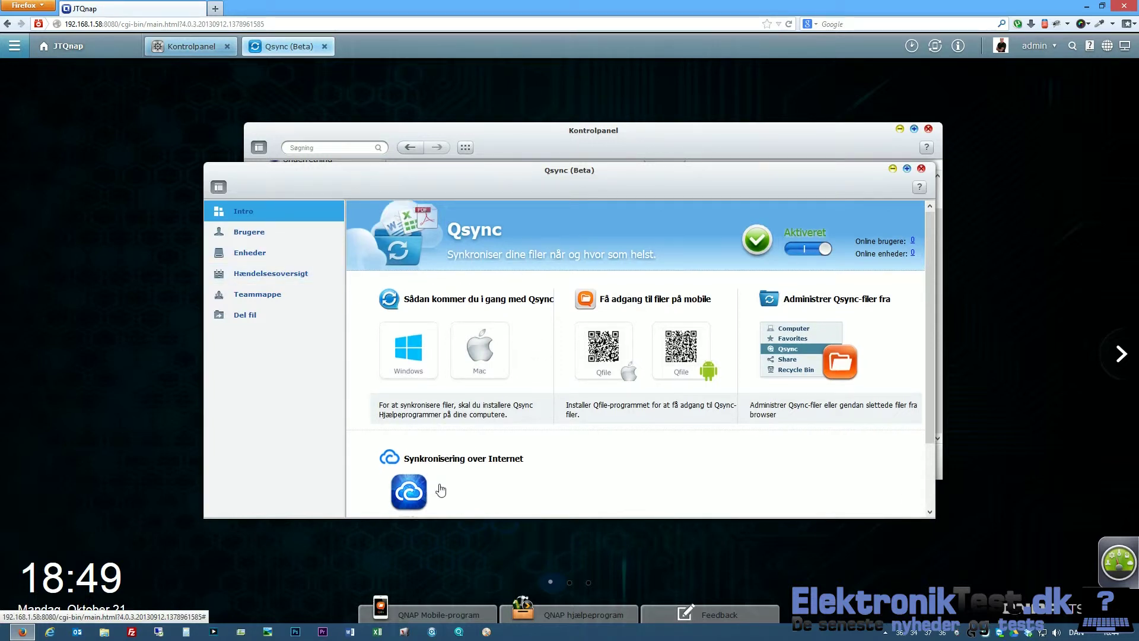
{"action": "scroll", "coordinate": [446, 484], "scroll_direction": "down", "scroll_amount": 3}
{"action": "left_click", "coordinate": [409, 419]}
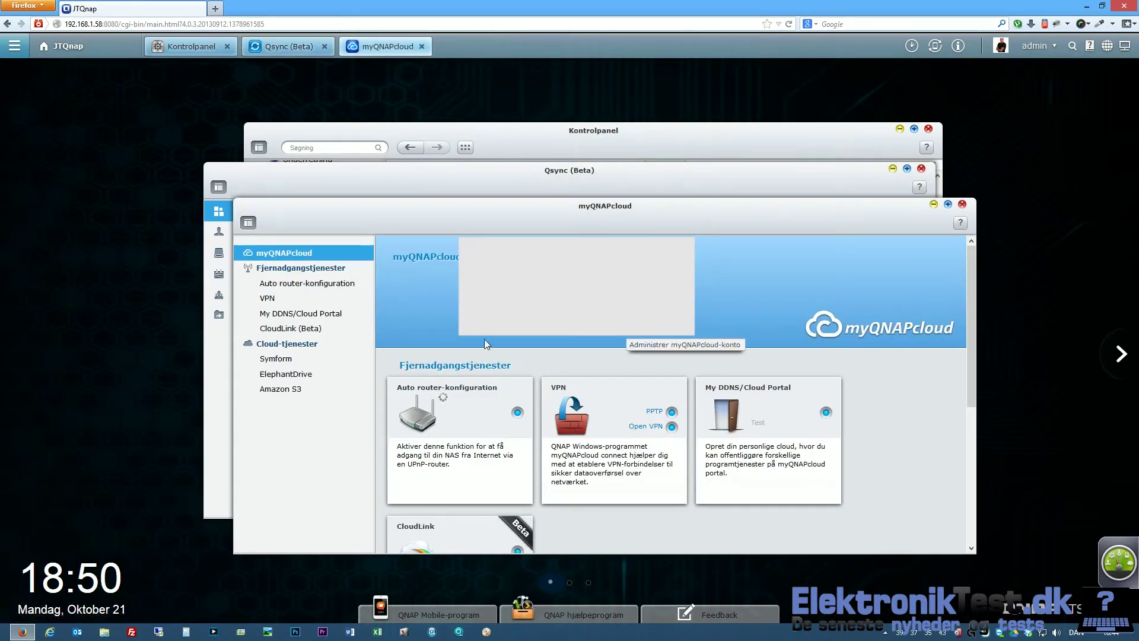
{"action": "left_click", "coordinate": [963, 204]}
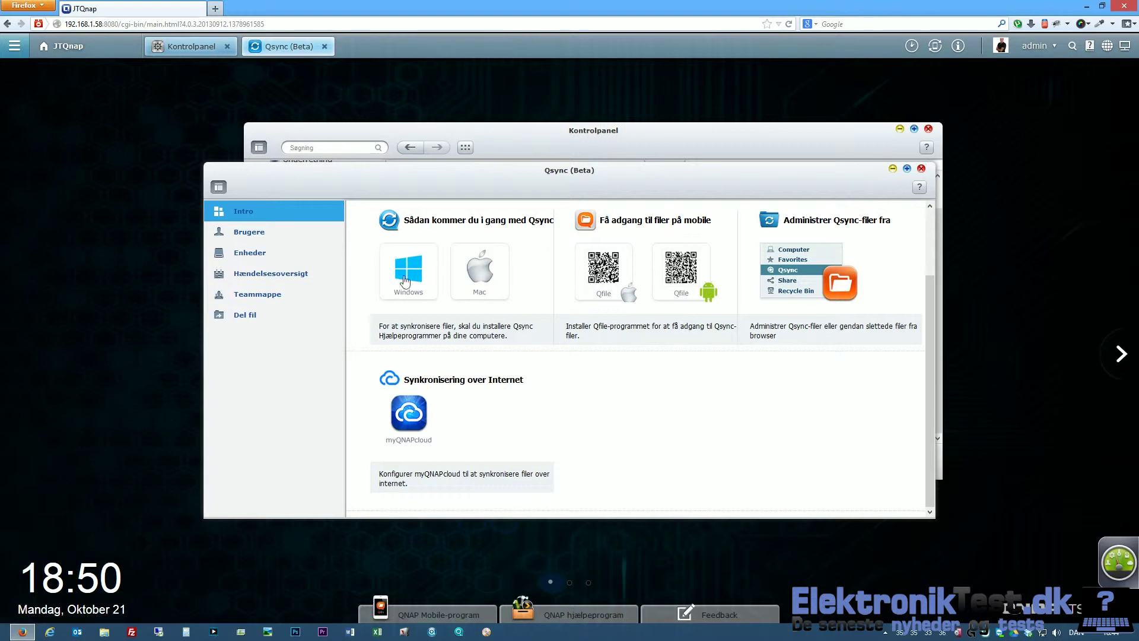
{"action": "left_click", "coordinate": [246, 231]}
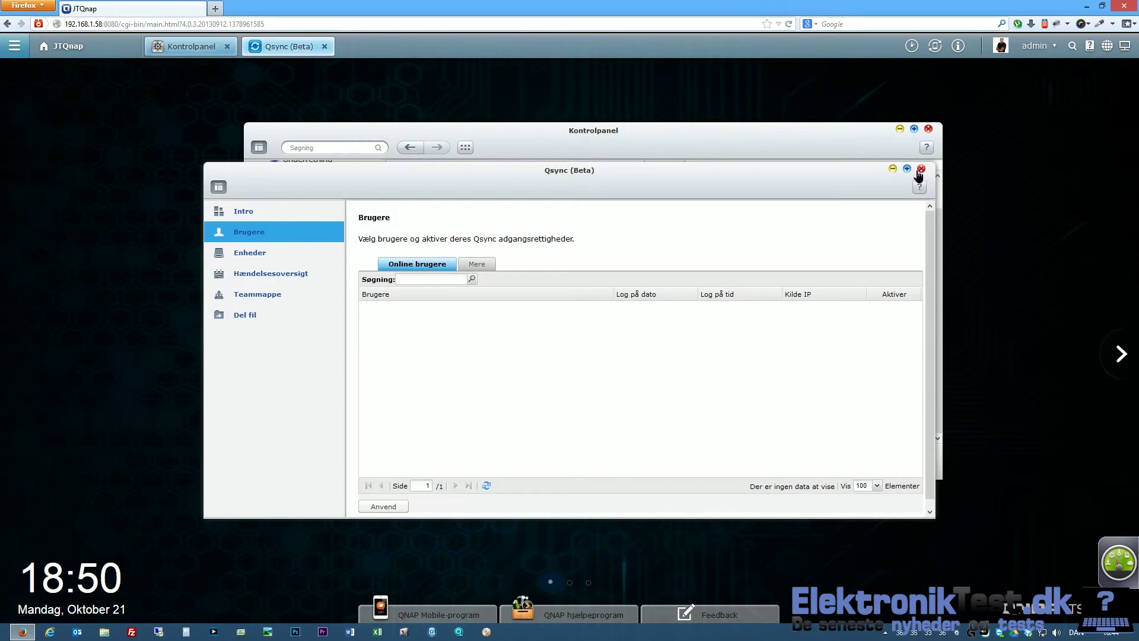
{"action": "left_click", "coordinate": [920, 171]}
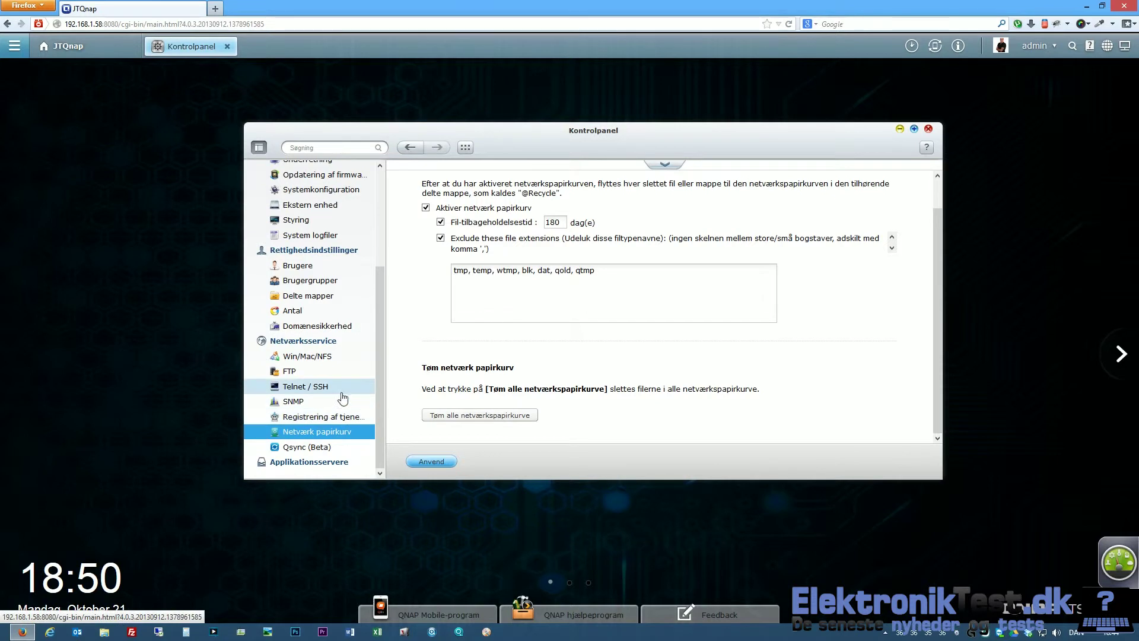
View the Applikationsservere overview and the desktop group containing Qsync, moving the Kontrolpanel window aside and back
{"action": "left_click", "coordinate": [304, 462]}
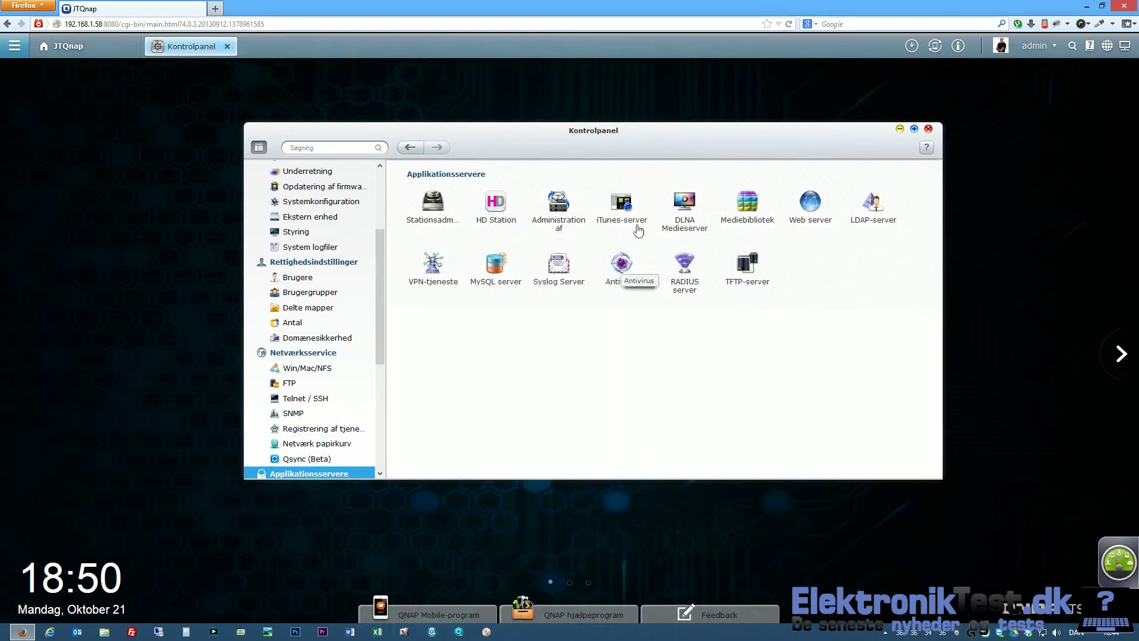
{"action": "left_click_drag", "start_coordinate": [608, 130], "coordinate": [348, 406]}
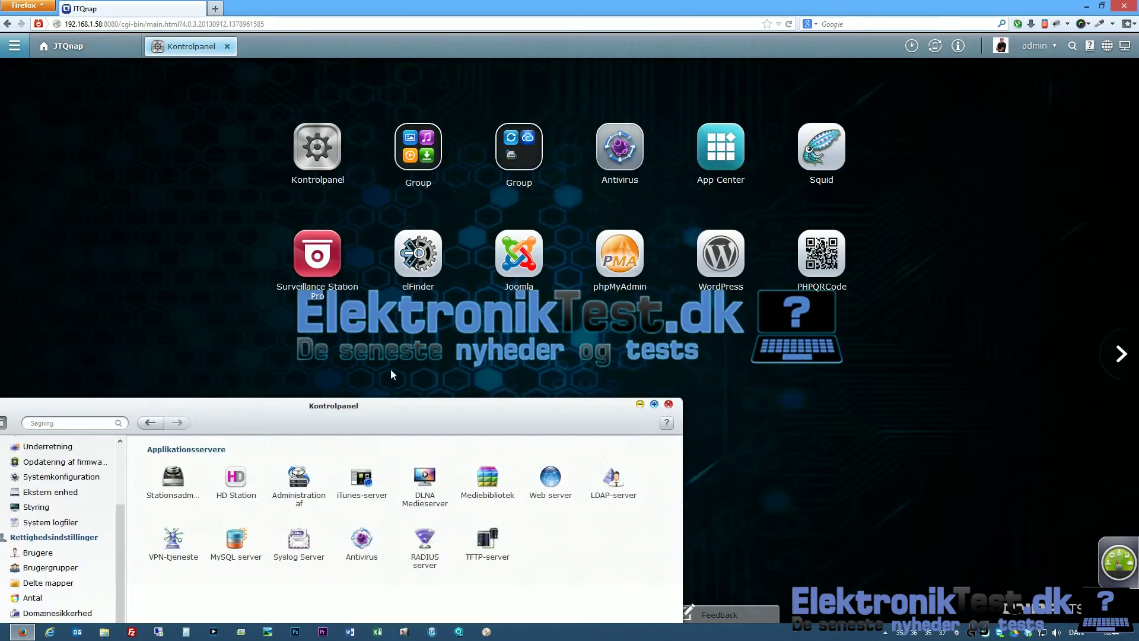
{"action": "left_click", "coordinate": [529, 140]}
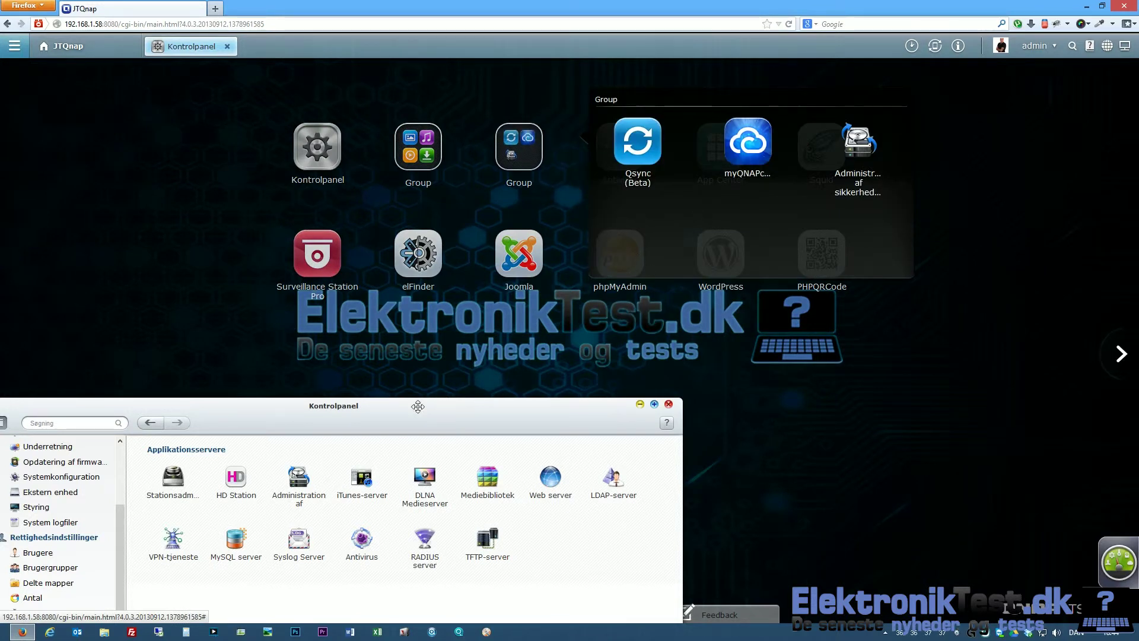
{"action": "left_click_drag", "start_coordinate": [359, 406], "coordinate": [599, 110]}
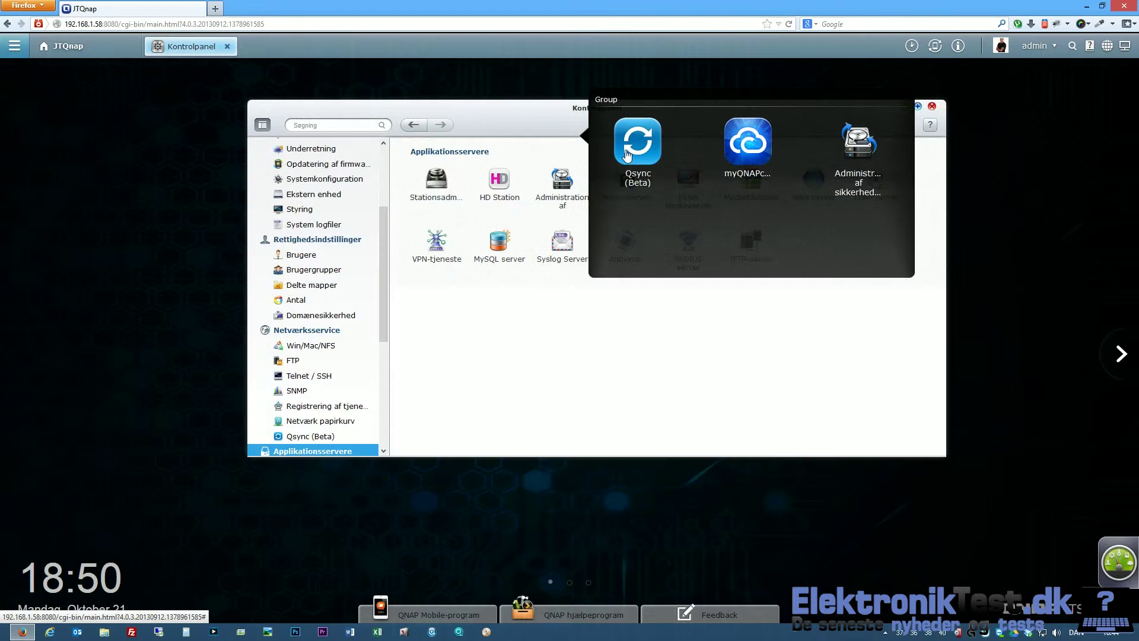
{"action": "left_click", "coordinate": [560, 106]}
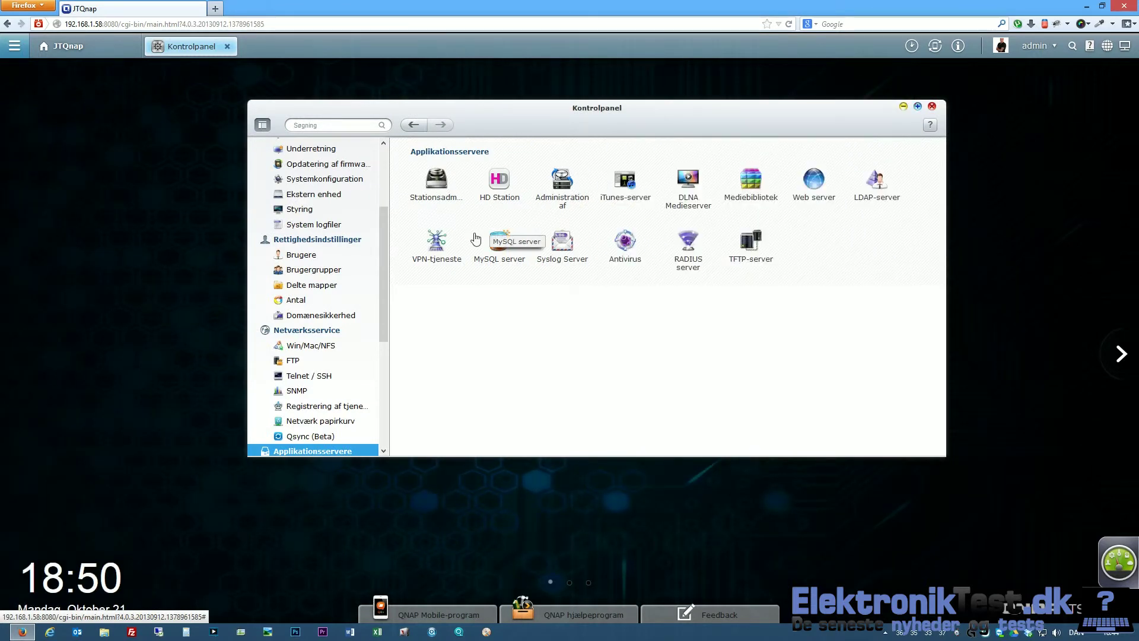
Open Photo Station through its normal login link in Stationsadministration, dismiss the help, make the thumbnails slightly smaller, and close the browser tab
{"action": "left_click_drag", "start_coordinate": [386, 315], "coordinate": [383, 432]}
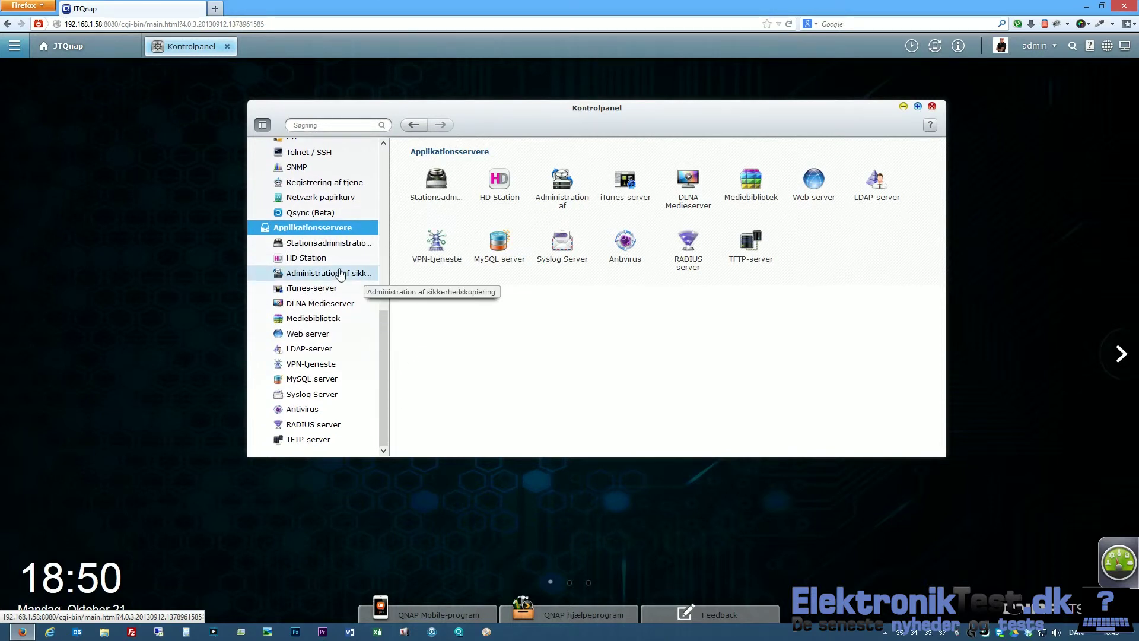
{"action": "left_click", "coordinate": [335, 249]}
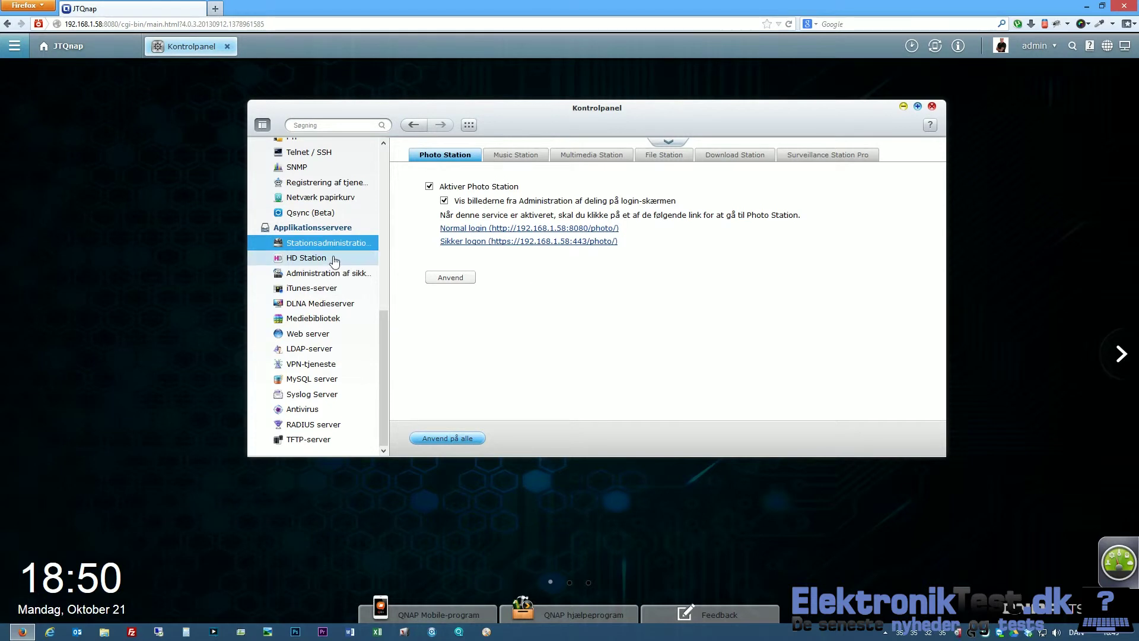
{"action": "left_click", "coordinate": [504, 229]}
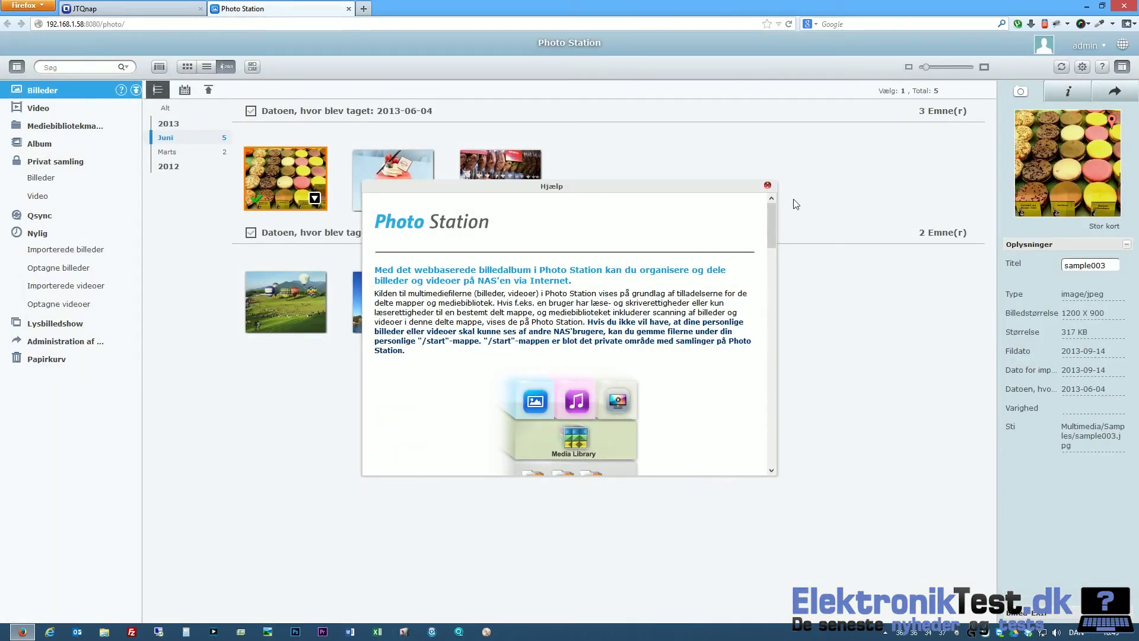
{"action": "left_click", "coordinate": [768, 186]}
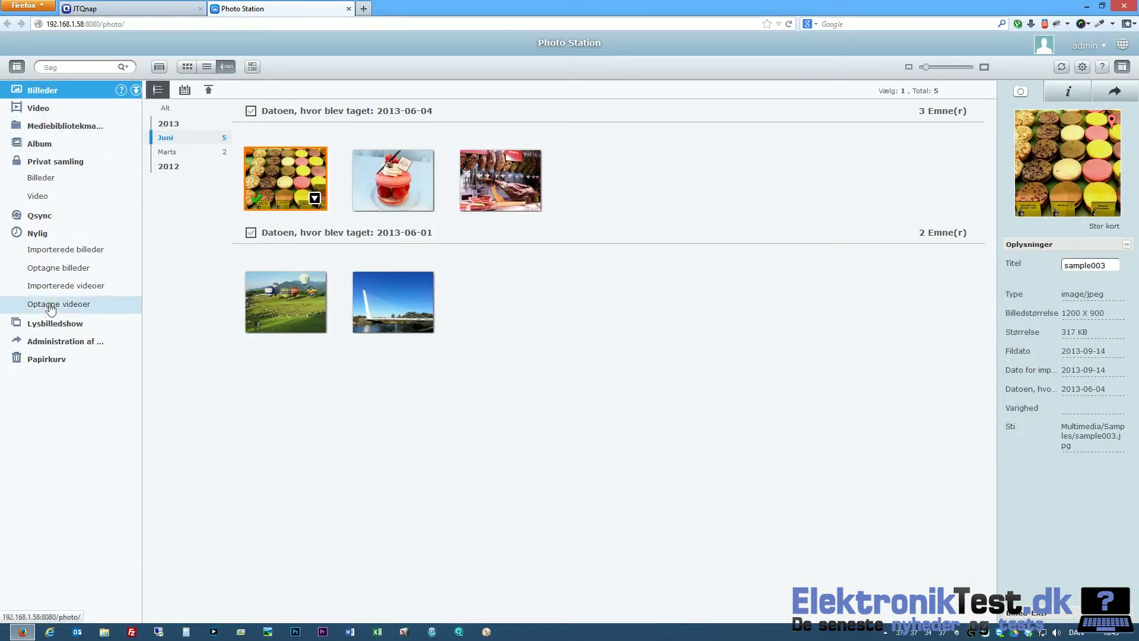
{"action": "mouse_move", "coordinate": [926, 67]}
{"action": "left_mouse_down"}
{"action": "mouse_move", "coordinate": [972, 70]}
{"action": "mouse_move", "coordinate": [922, 67]}
{"action": "left_mouse_up"}
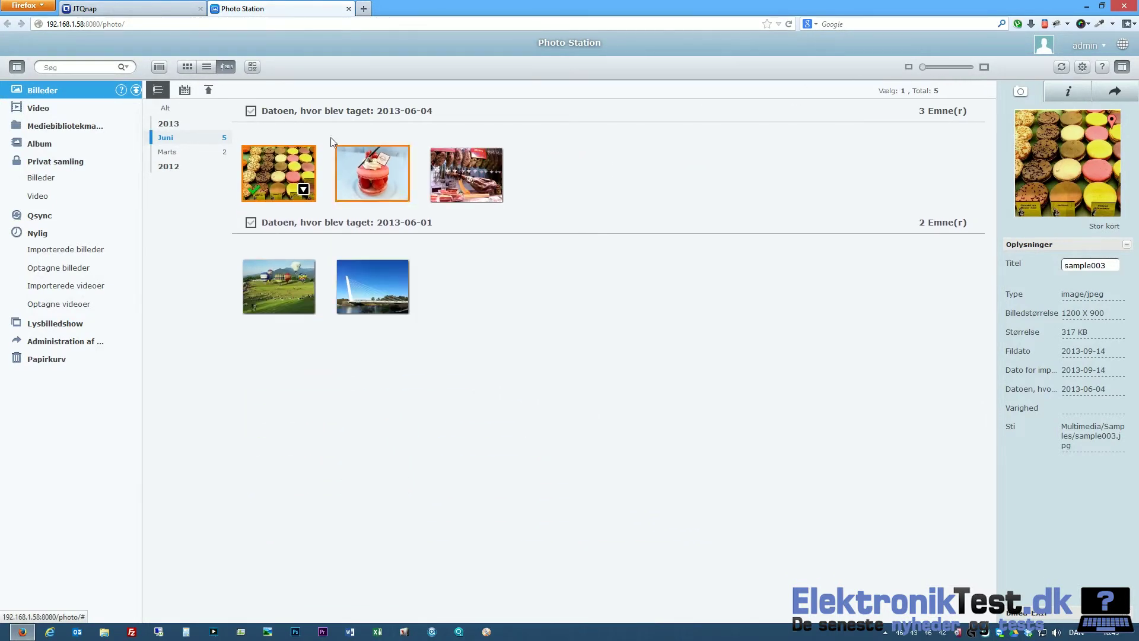
{"action": "left_click", "coordinate": [349, 9]}
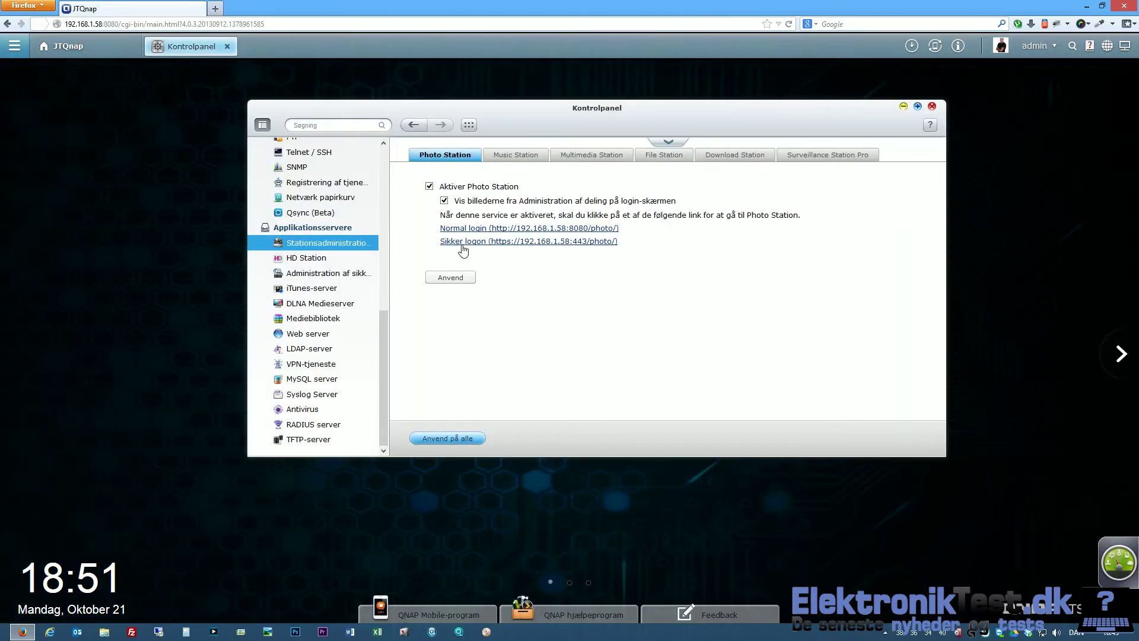
Review the Download Station and Surveillance Station Pro settings in Stationsadministration and the HD Station page
{"action": "left_click", "coordinate": [307, 258]}
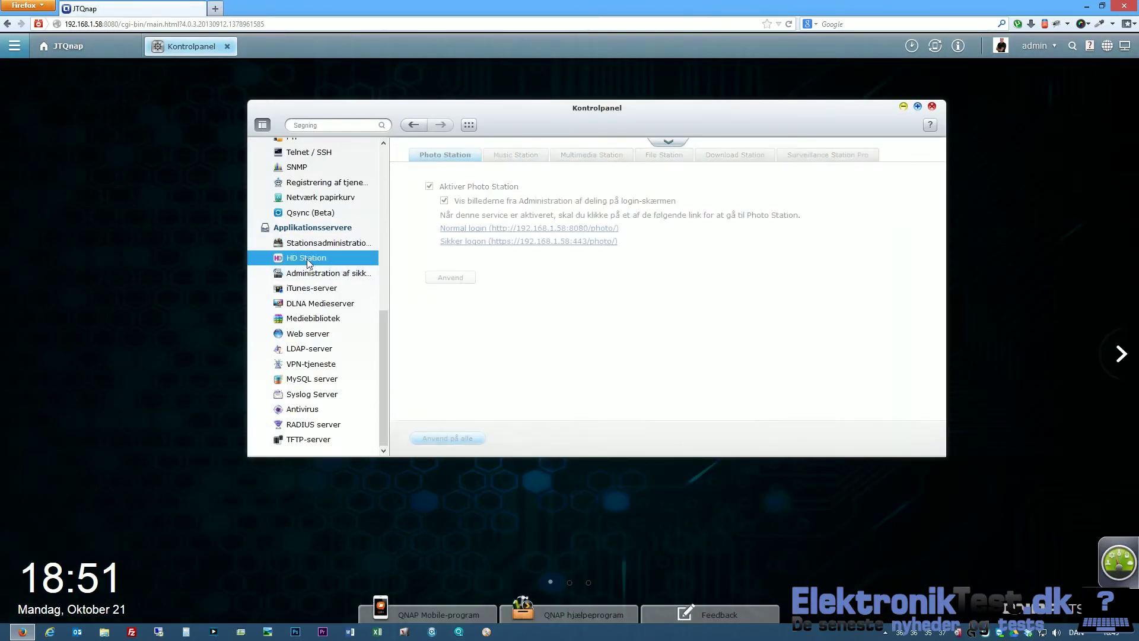
{"action": "left_click", "coordinate": [335, 243]}
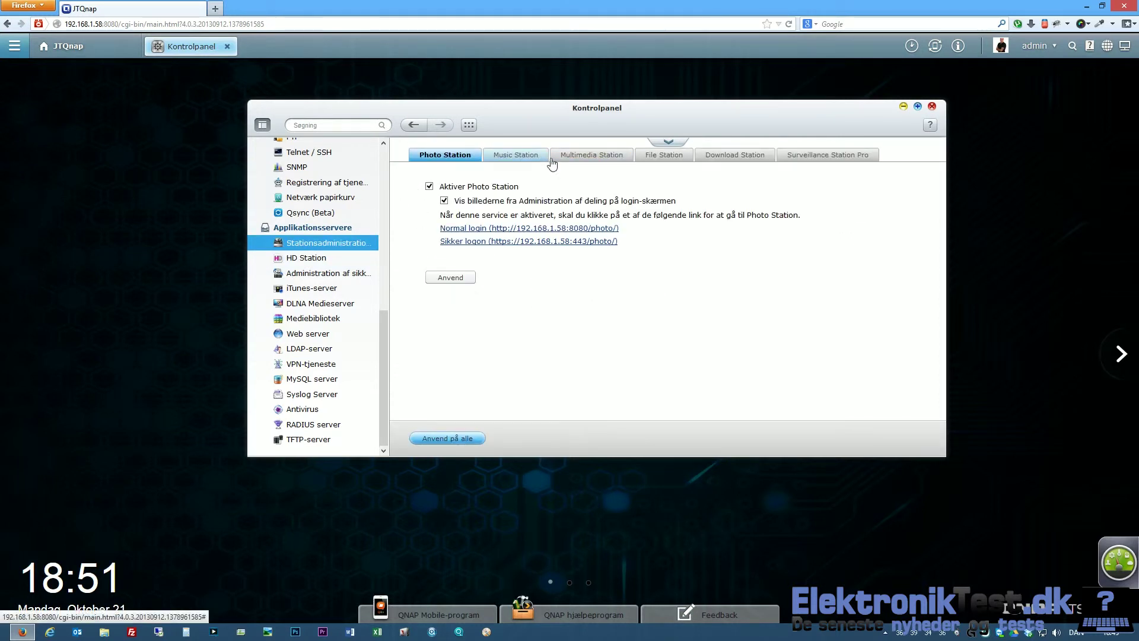
{"action": "left_click", "coordinate": [743, 159]}
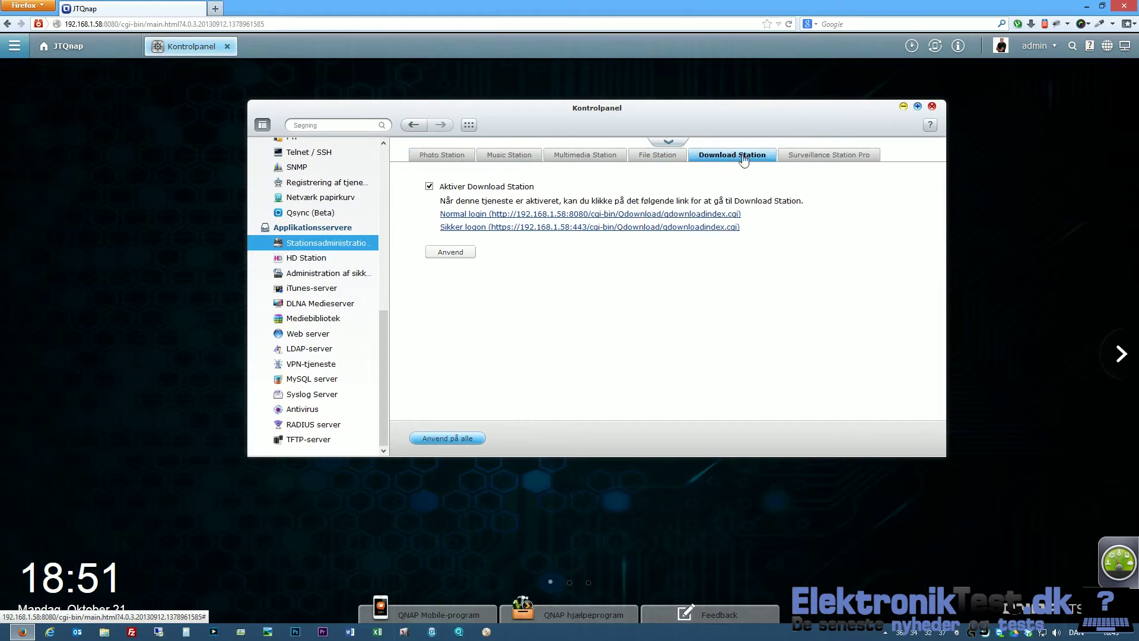
{"action": "left_click", "coordinate": [828, 162]}
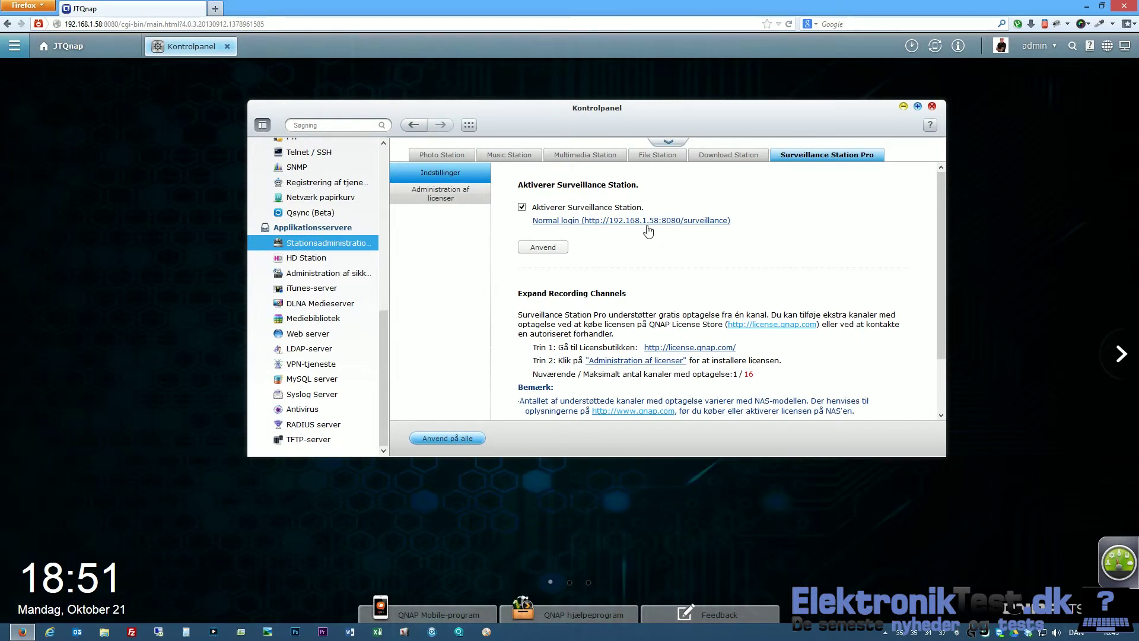
{"action": "left_click", "coordinate": [312, 259]}
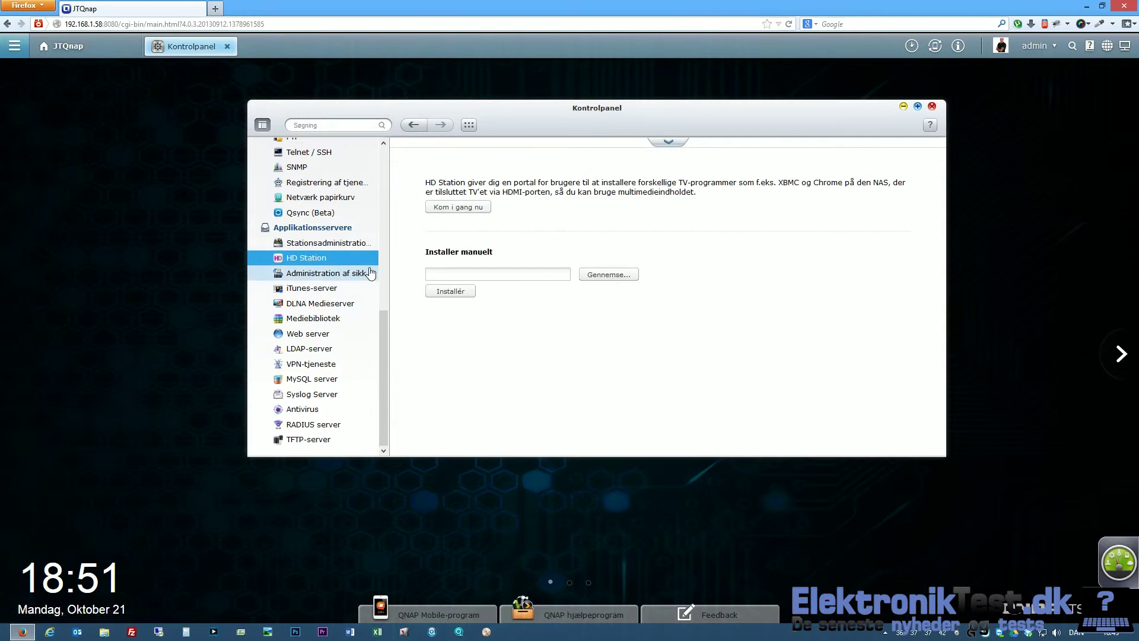
Inspect the Rsync server settings and backup categories in Administration af sikkerhedskopiering, and close its window
{"action": "left_click", "coordinate": [333, 274]}
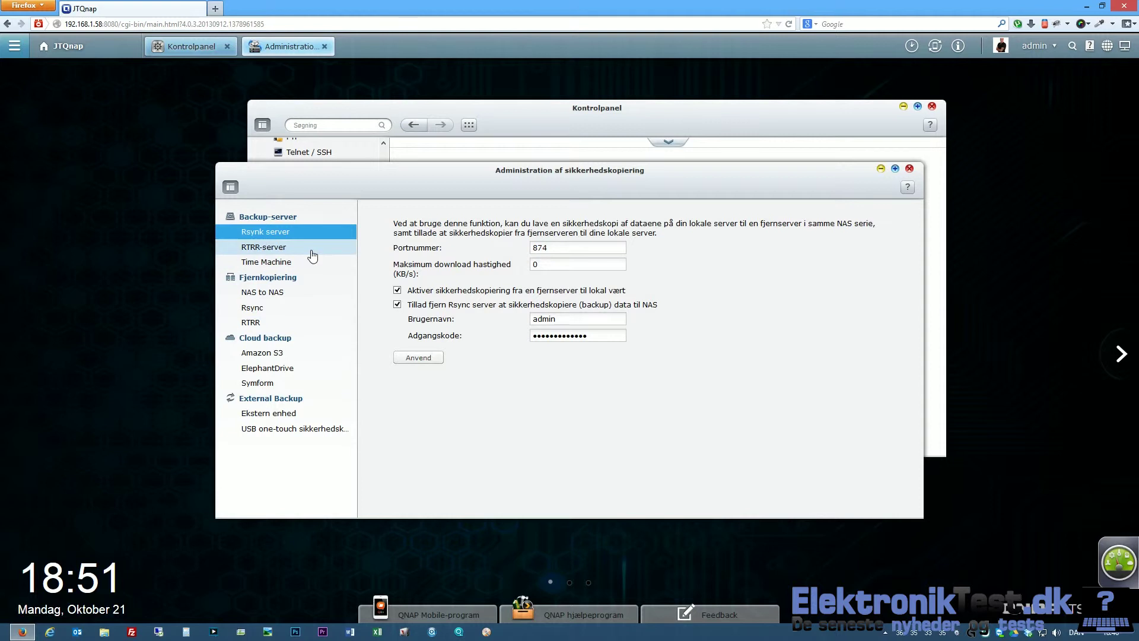
{"action": "left_click", "coordinate": [909, 172]}
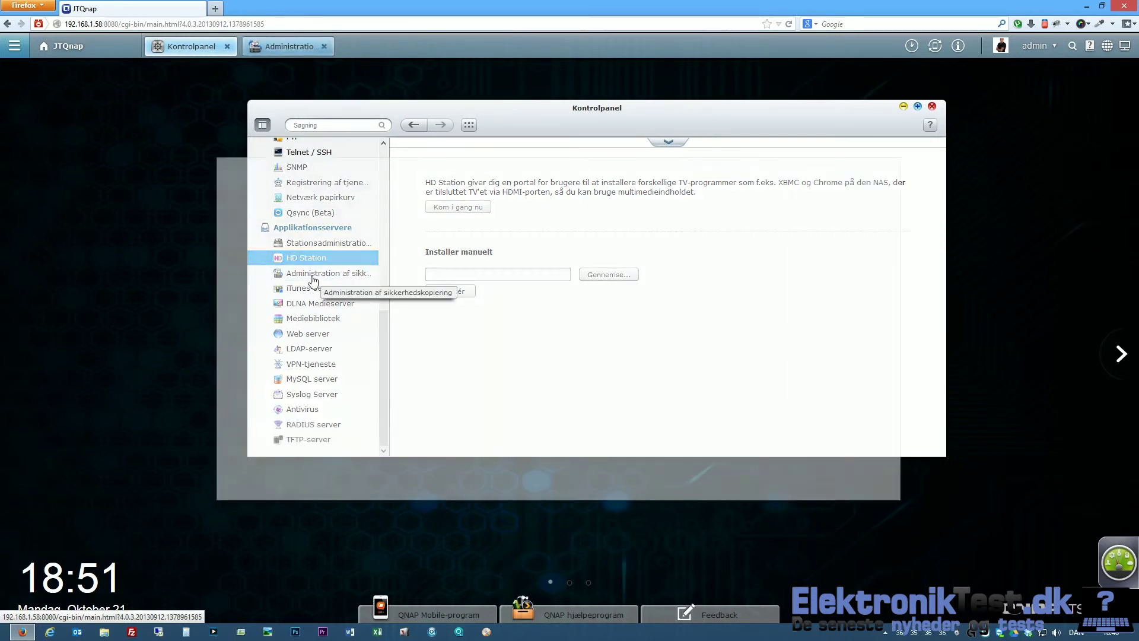
{"action": "left_click", "coordinate": [313, 275]}
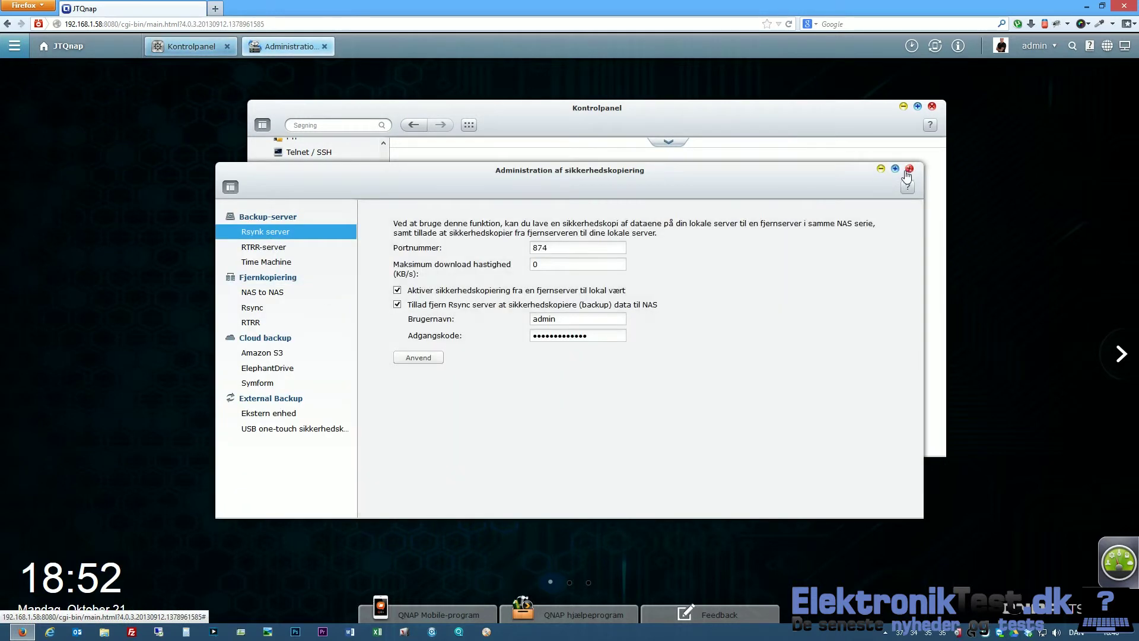
{"action": "left_click", "coordinate": [908, 171]}
Review the iTunes-server, DLNA Medieserver, Mediebibliotek, Web server and LDAP-server pages of the Applikationsservere settings
{"action": "left_click", "coordinate": [318, 289]}
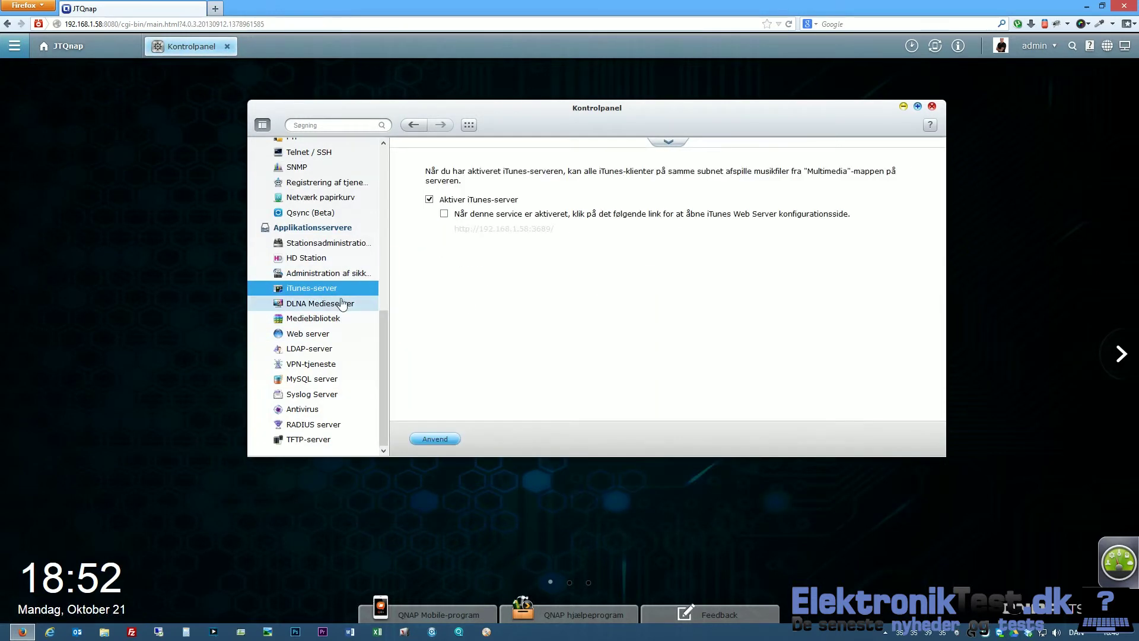
{"action": "left_click", "coordinate": [340, 306]}
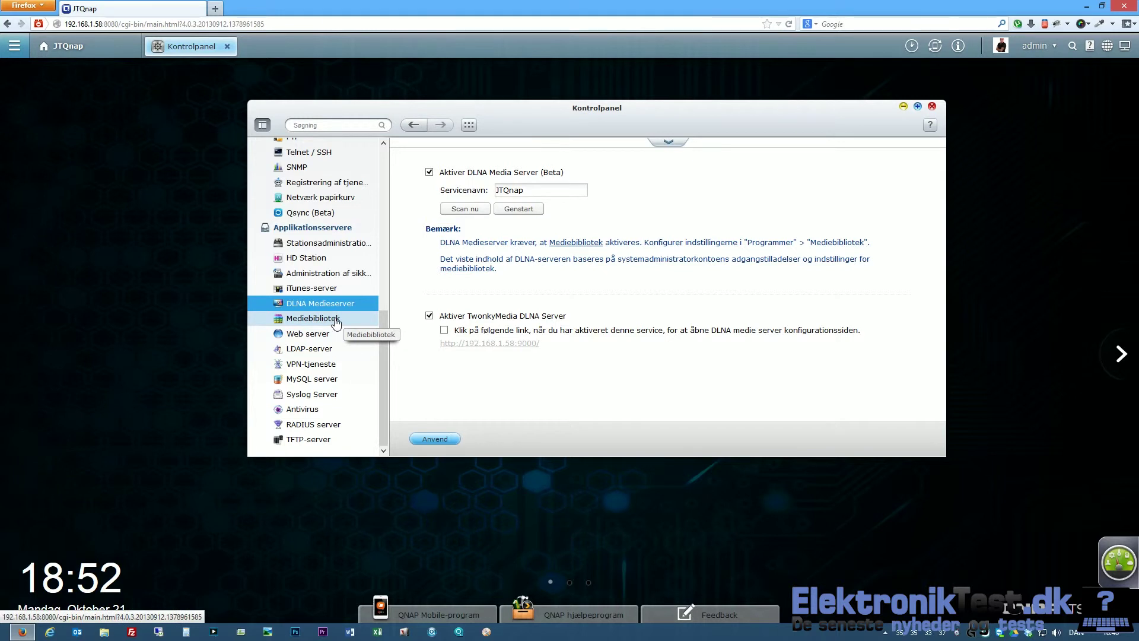
{"action": "left_click", "coordinate": [336, 321]}
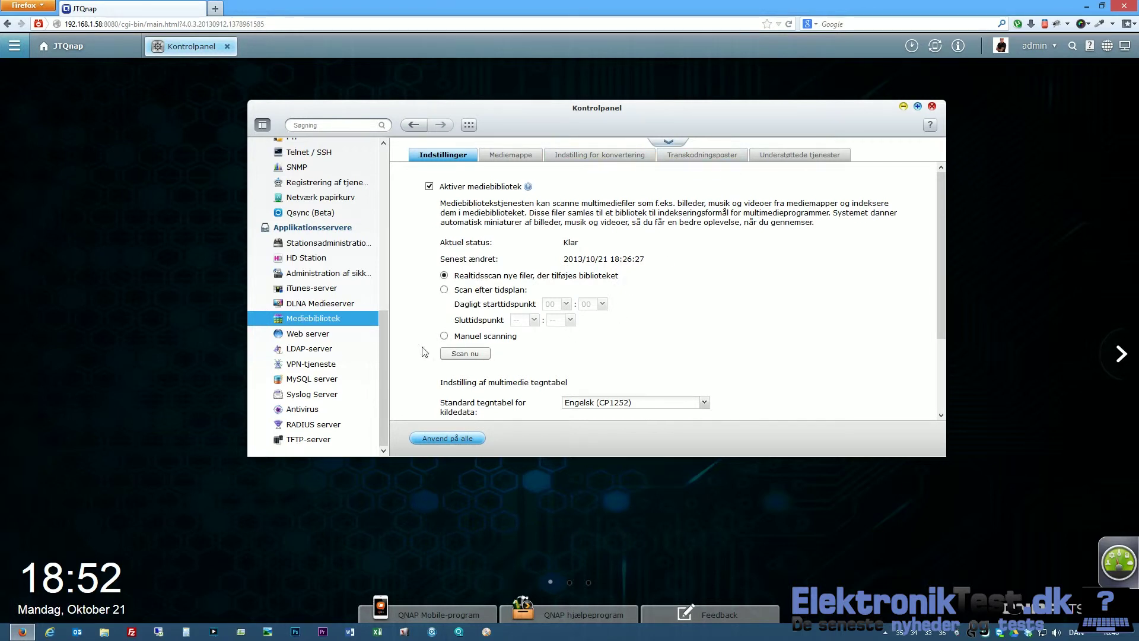
{"action": "left_click", "coordinate": [312, 339]}
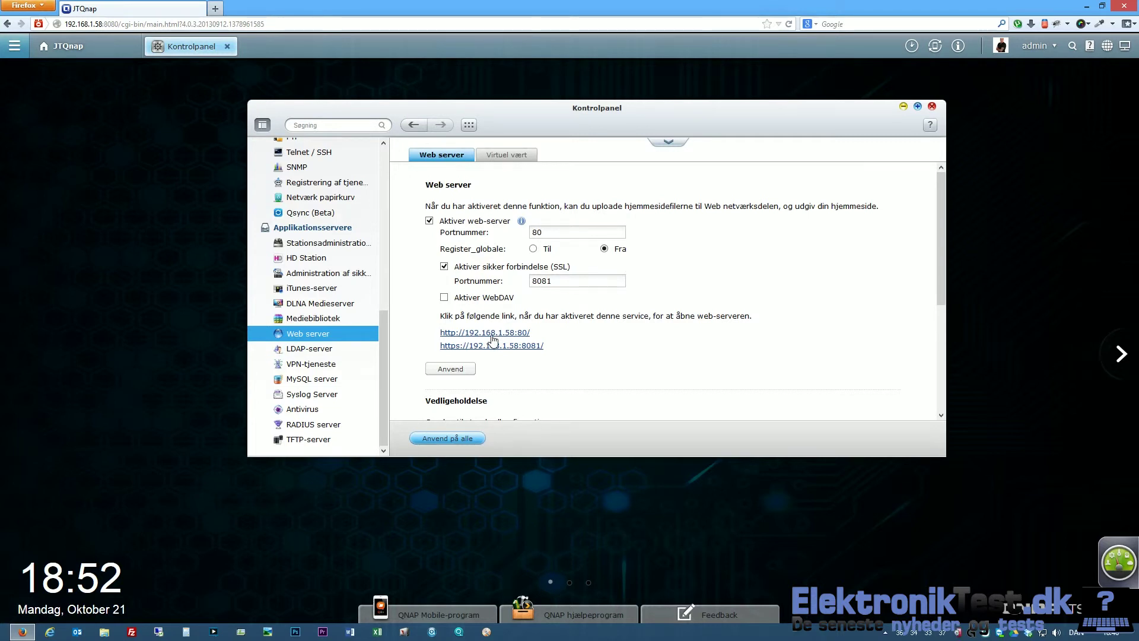
{"action": "left_click_drag", "start_coordinate": [594, 108], "coordinate": [550, 131]}
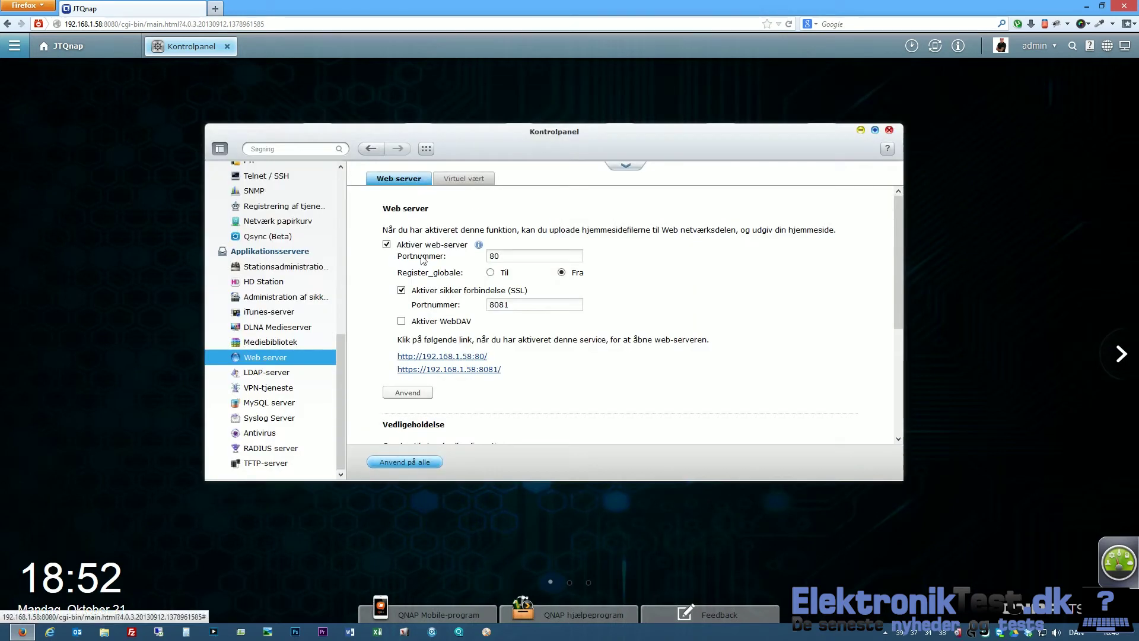
{"action": "left_click", "coordinate": [279, 377]}
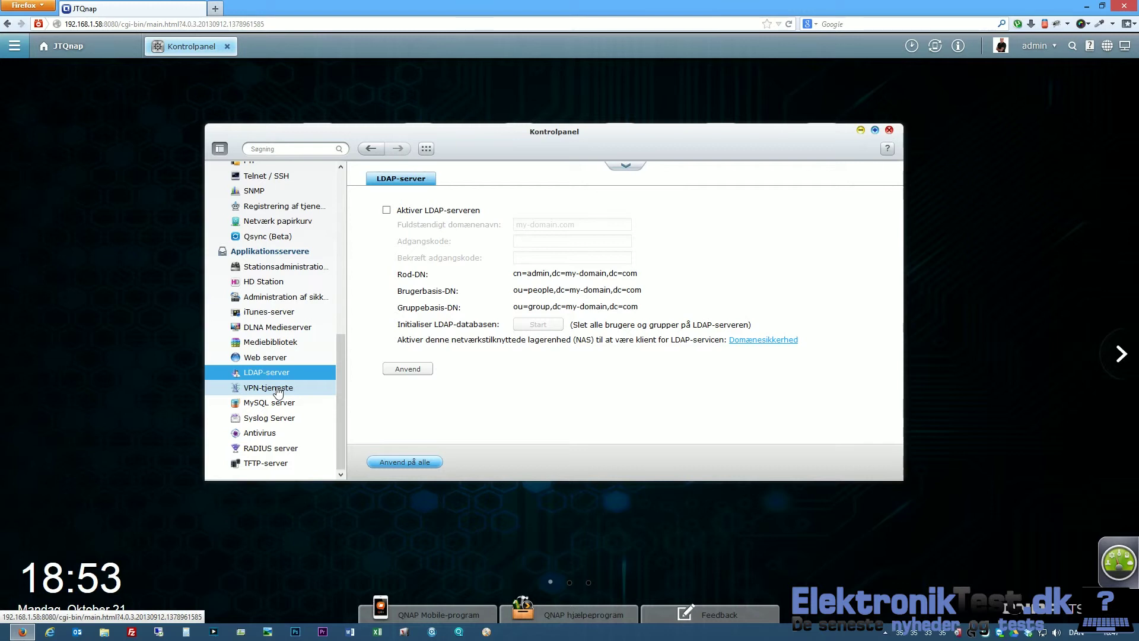
Review the VPN-tjeneste, MySQL server, Syslog Server and Antivirus pages of the Applikationsservere settings, and move the Kontrolpanel window slightly
{"action": "left_click", "coordinate": [277, 389]}
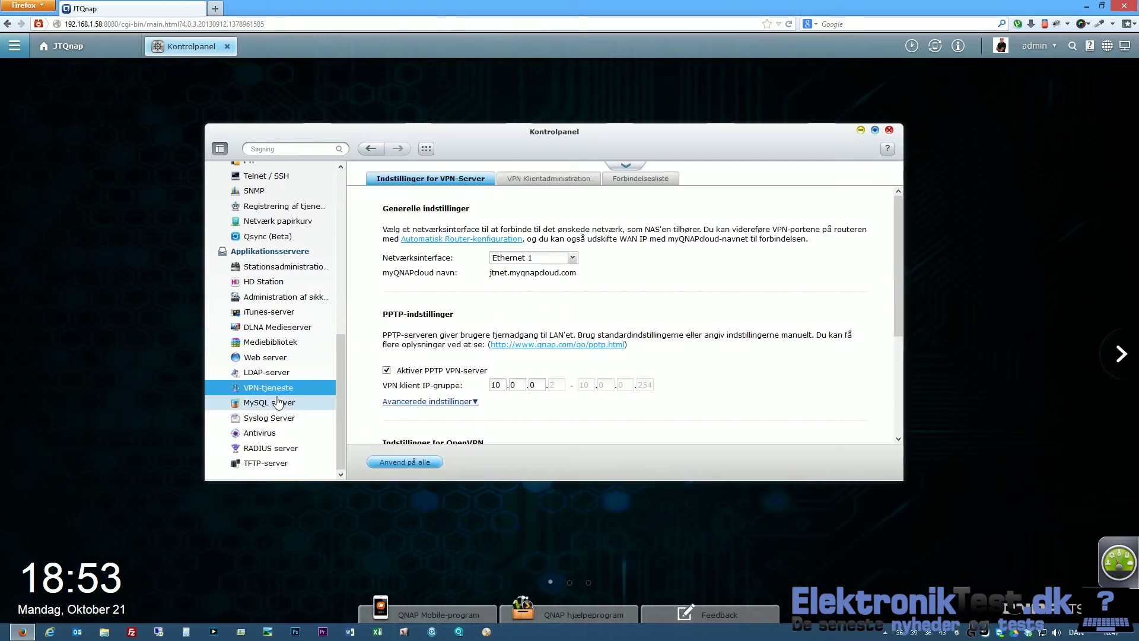
{"action": "left_click", "coordinate": [276, 405]}
{"action": "left_click", "coordinate": [273, 389]}
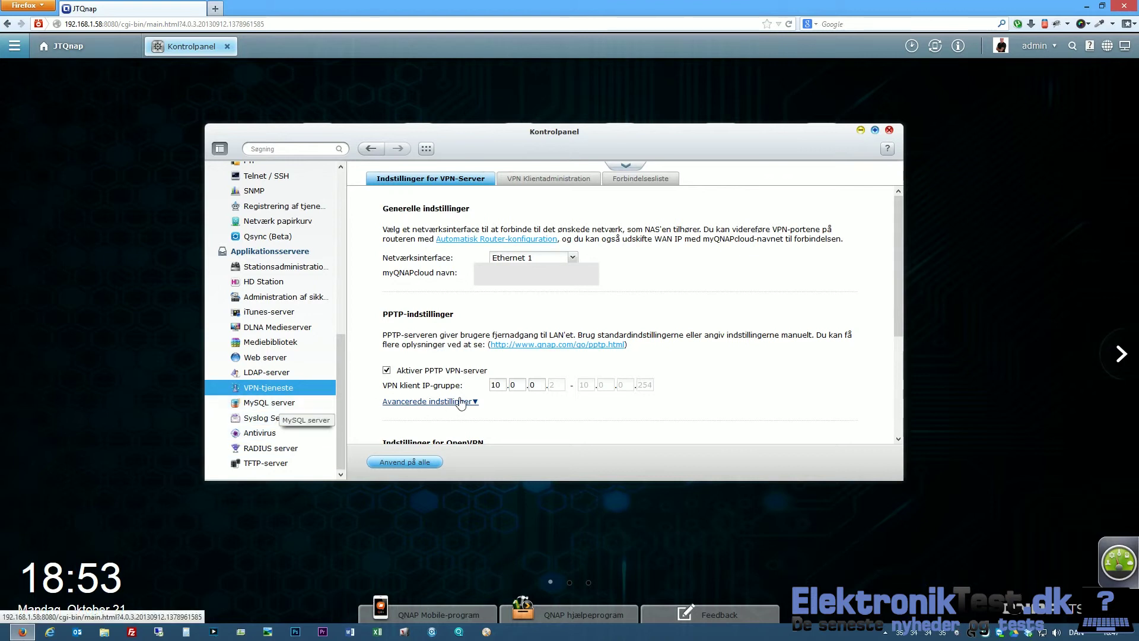
{"action": "left_click", "coordinate": [279, 402]}
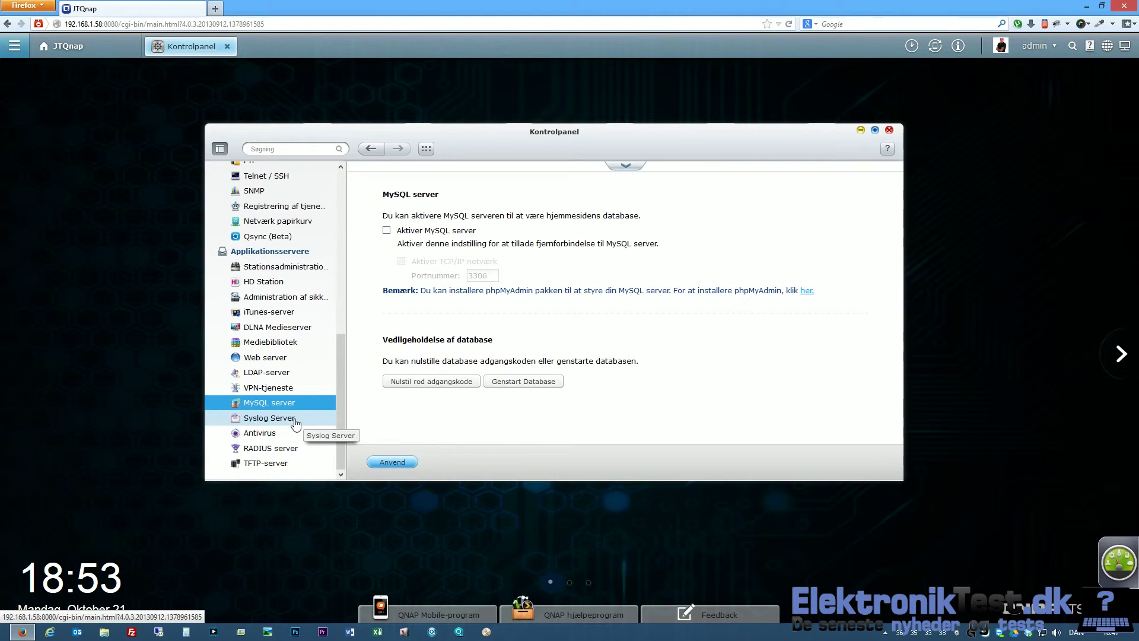
{"action": "left_click", "coordinate": [284, 422]}
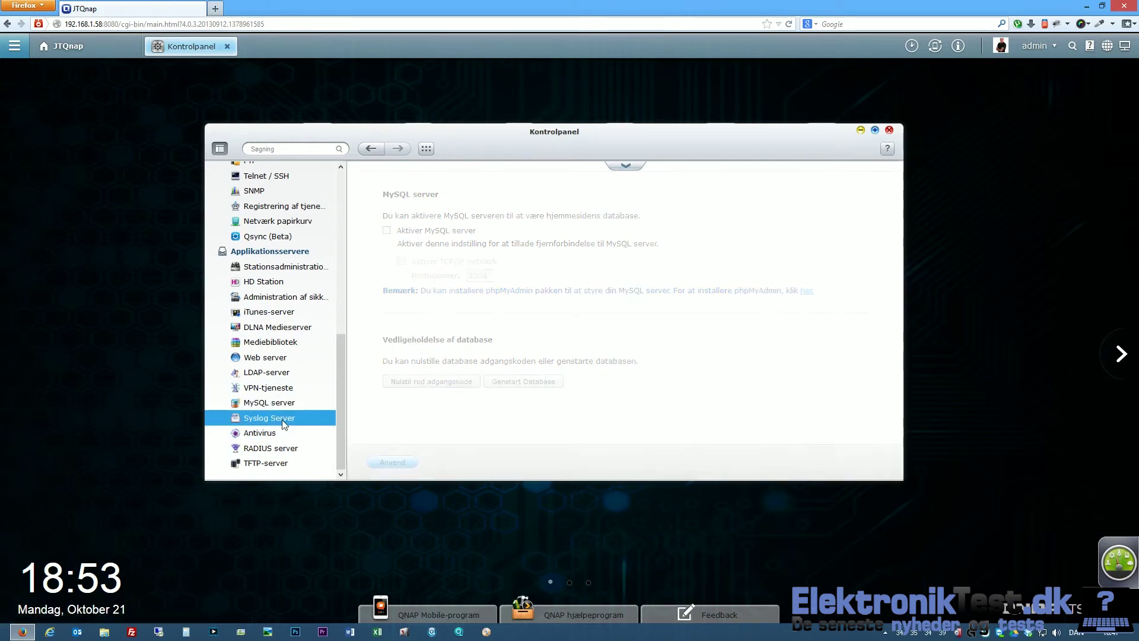
{"action": "left_click", "coordinate": [261, 434]}
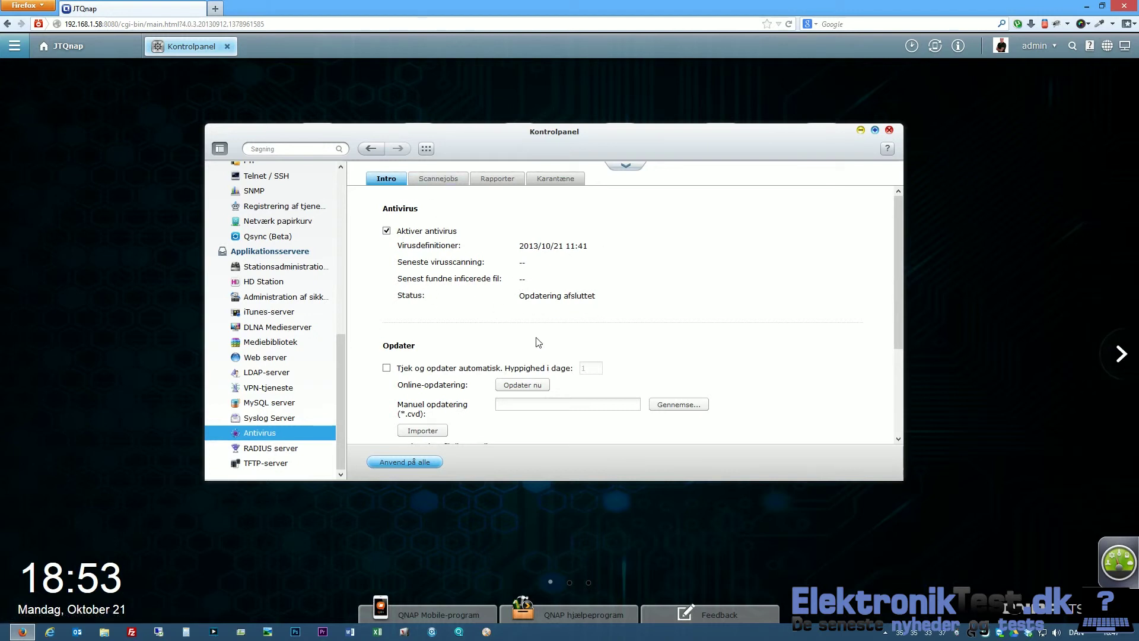
{"action": "left_click_drag", "start_coordinate": [480, 132], "coordinate": [459, 113]}
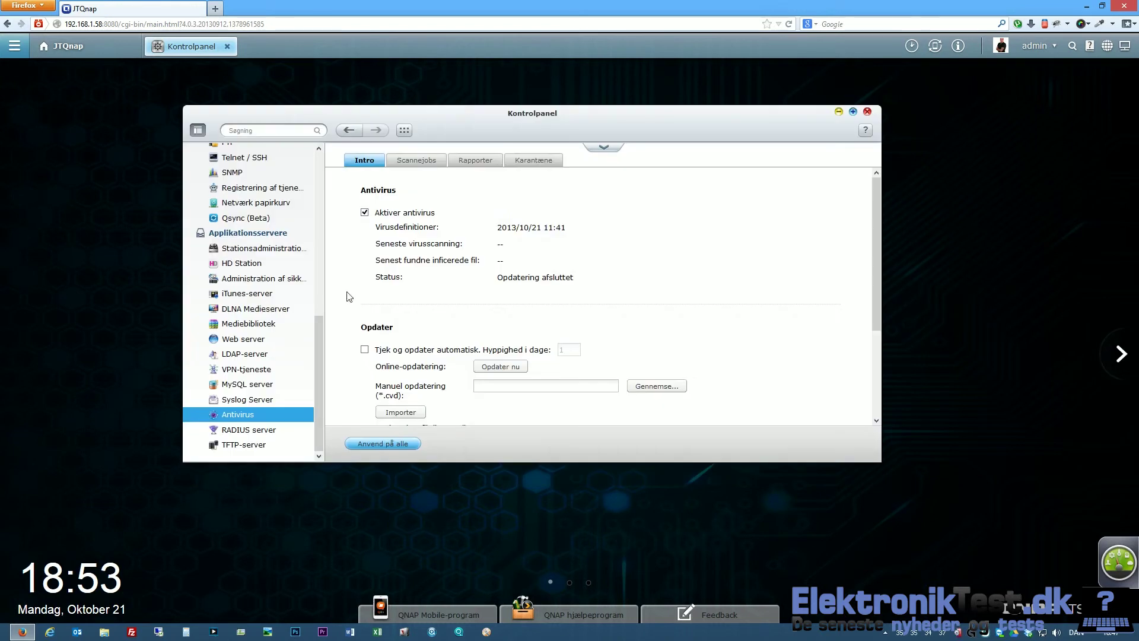
Review the RADIUS server's client, user and server settings pages, and the TFTP-server page
{"action": "left_click", "coordinate": [254, 430]}
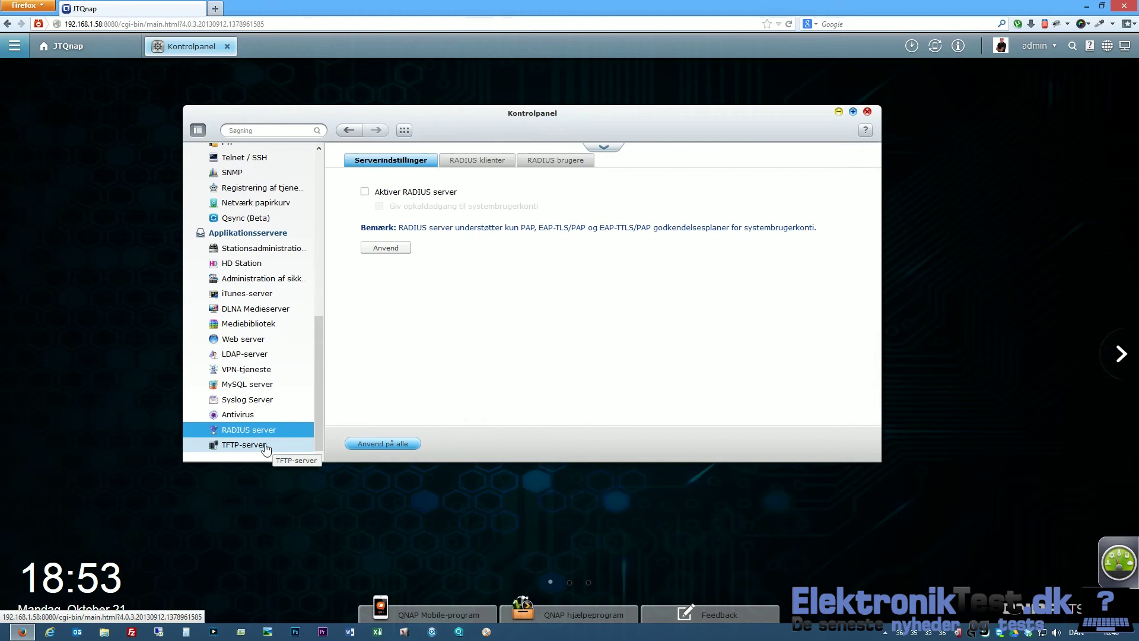
{"action": "left_click", "coordinate": [477, 160]}
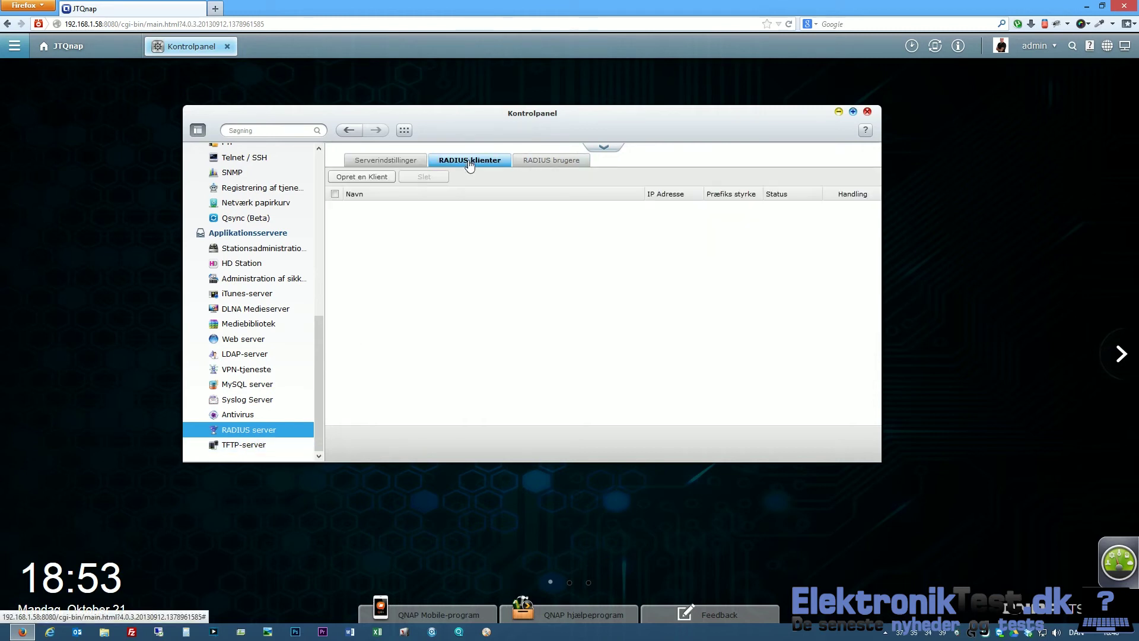
{"action": "left_click", "coordinate": [537, 163]}
{"action": "left_click", "coordinate": [377, 161]}
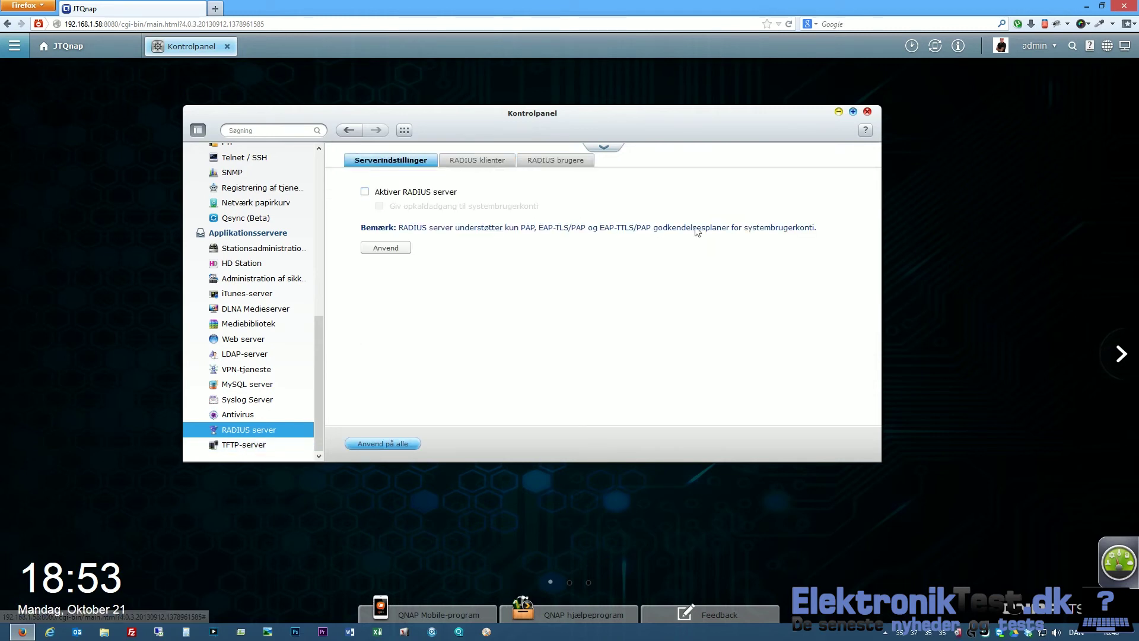
{"action": "left_click", "coordinate": [228, 450]}
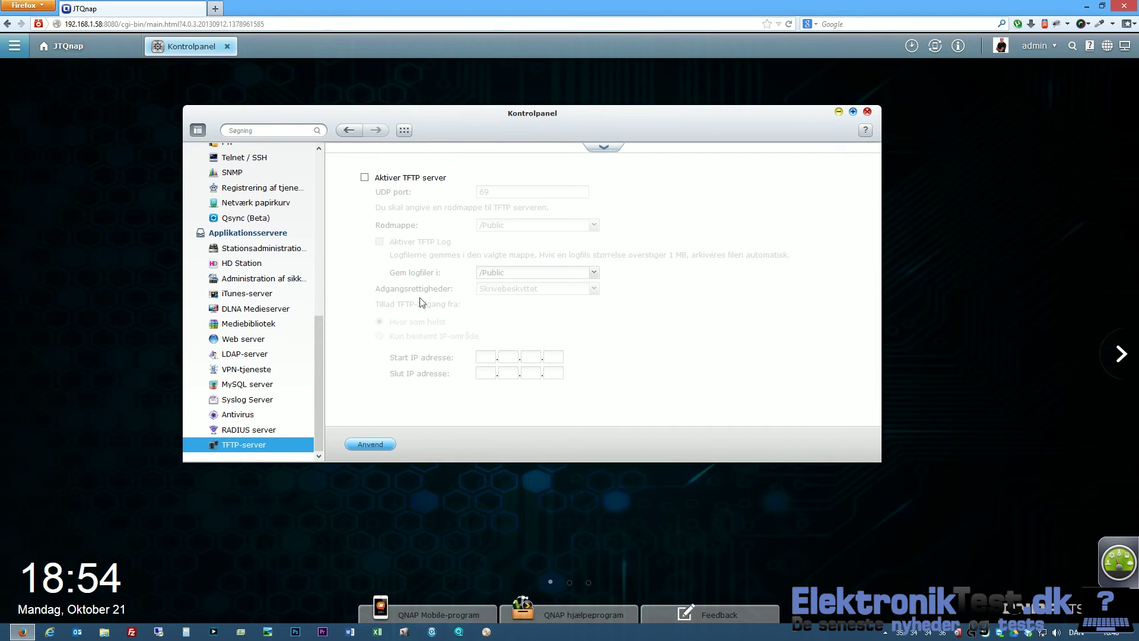
Close Kontrolpanel from its Intro page, and review the application and system shortcuts in the main menu before collapsing it
{"action": "scroll", "coordinate": [322, 389], "scroll_direction": "up", "scroll_amount": 10}
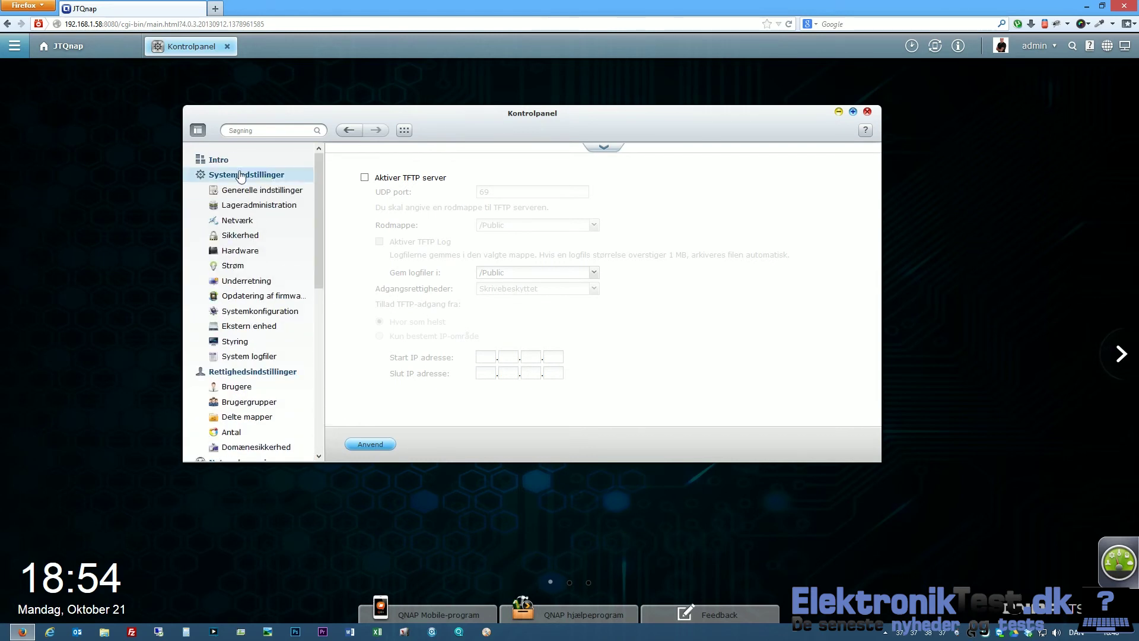
{"action": "left_click", "coordinate": [212, 159]}
{"action": "left_click", "coordinate": [867, 112]}
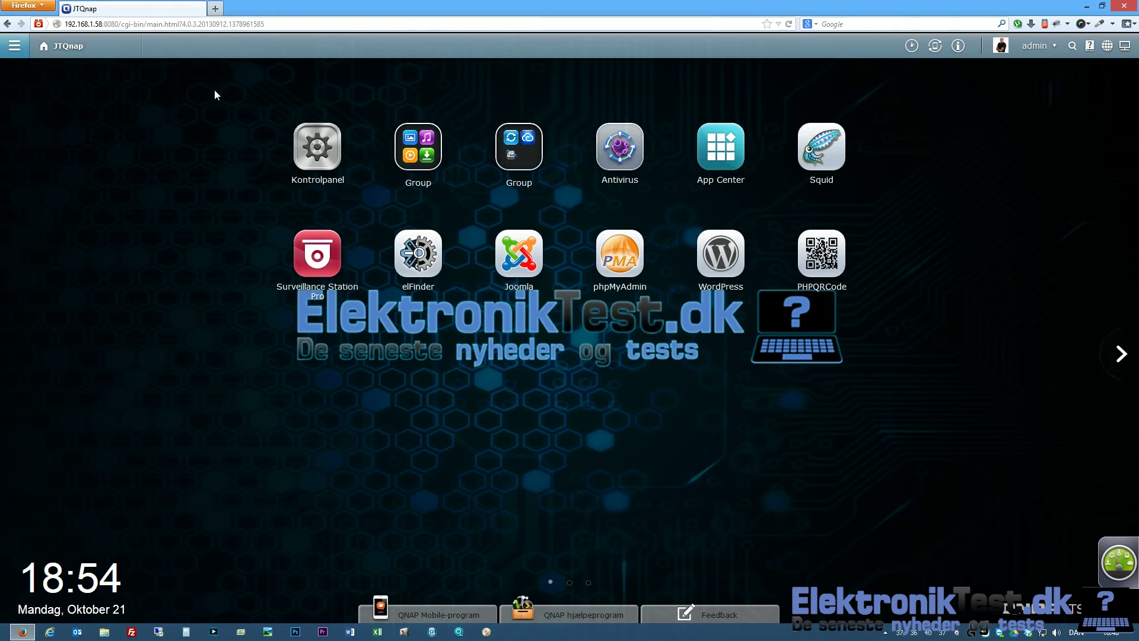
{"action": "left_click", "coordinate": [14, 47]}
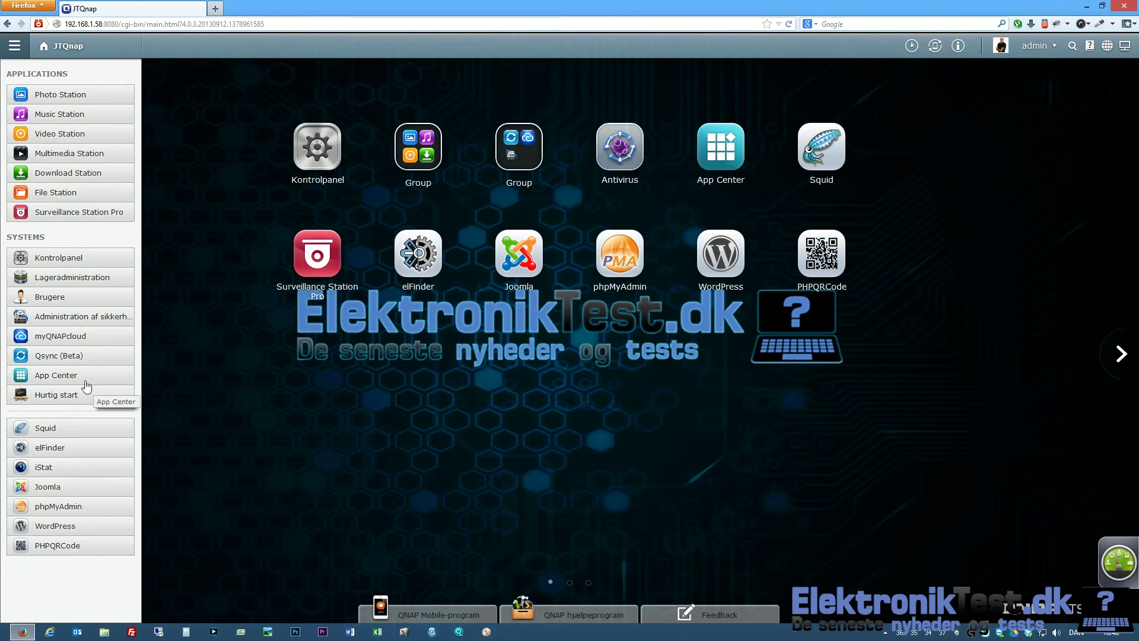
{"action": "left_click", "coordinate": [12, 48]}
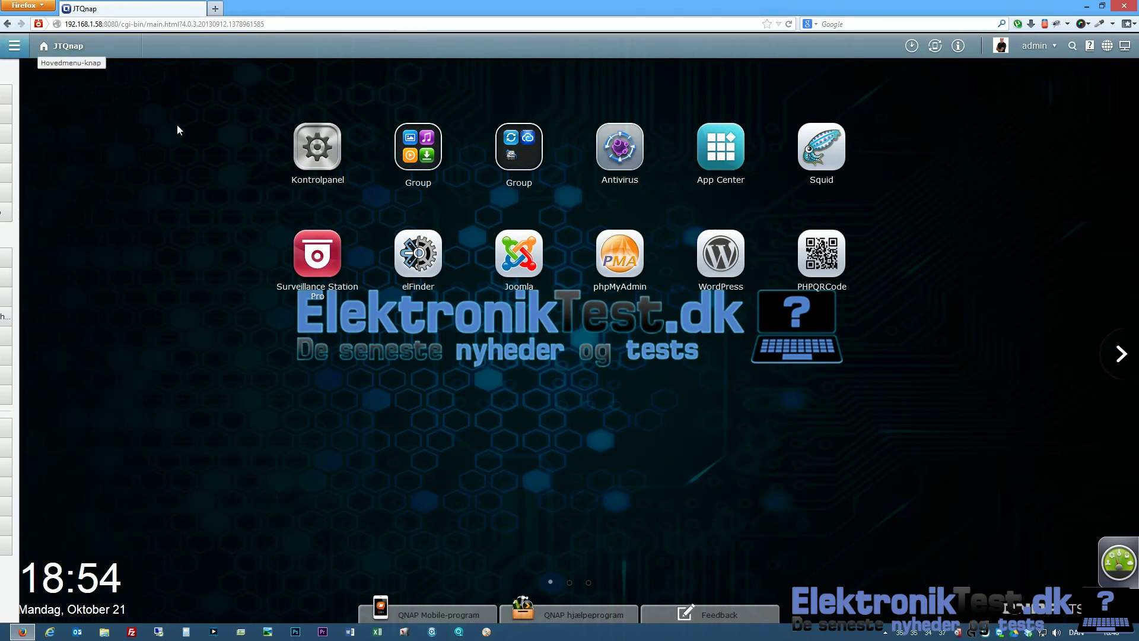